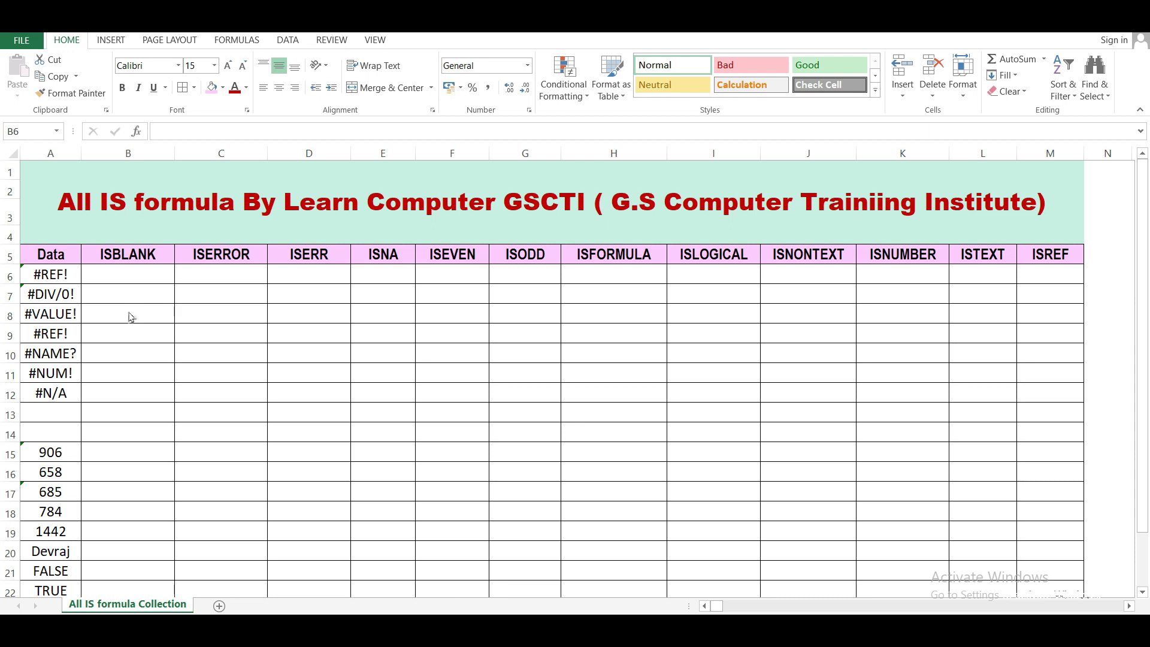
Step: Enter =ISBLANK(A6) in cell B6 and fill the formula down through B24
click(124, 273)
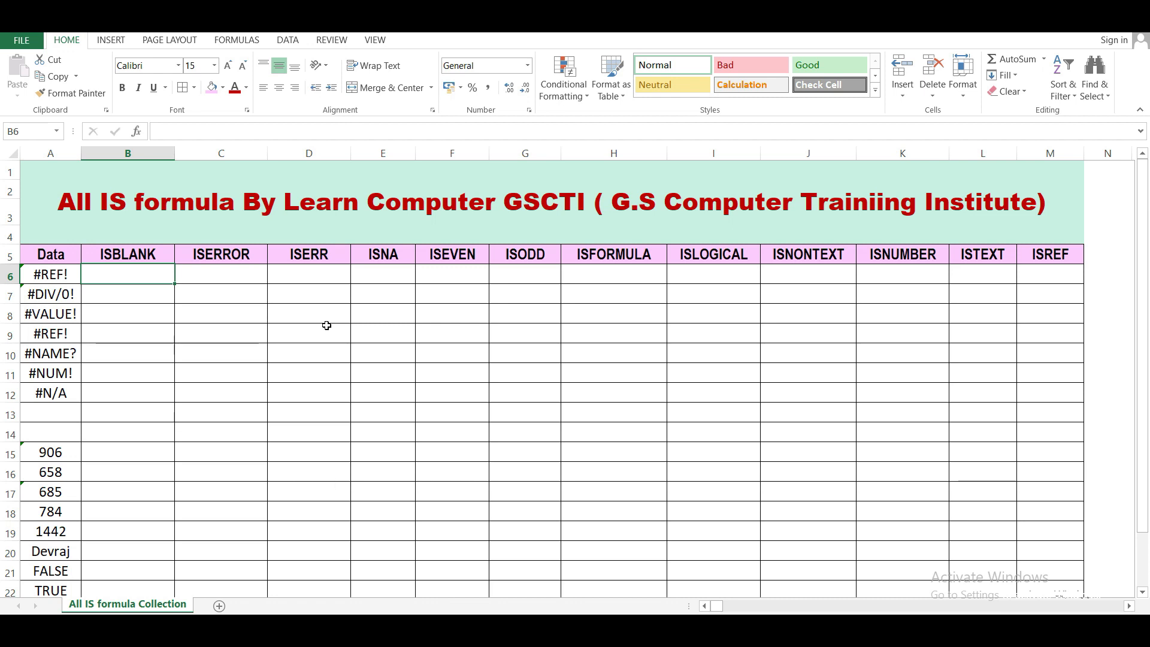
text(=)
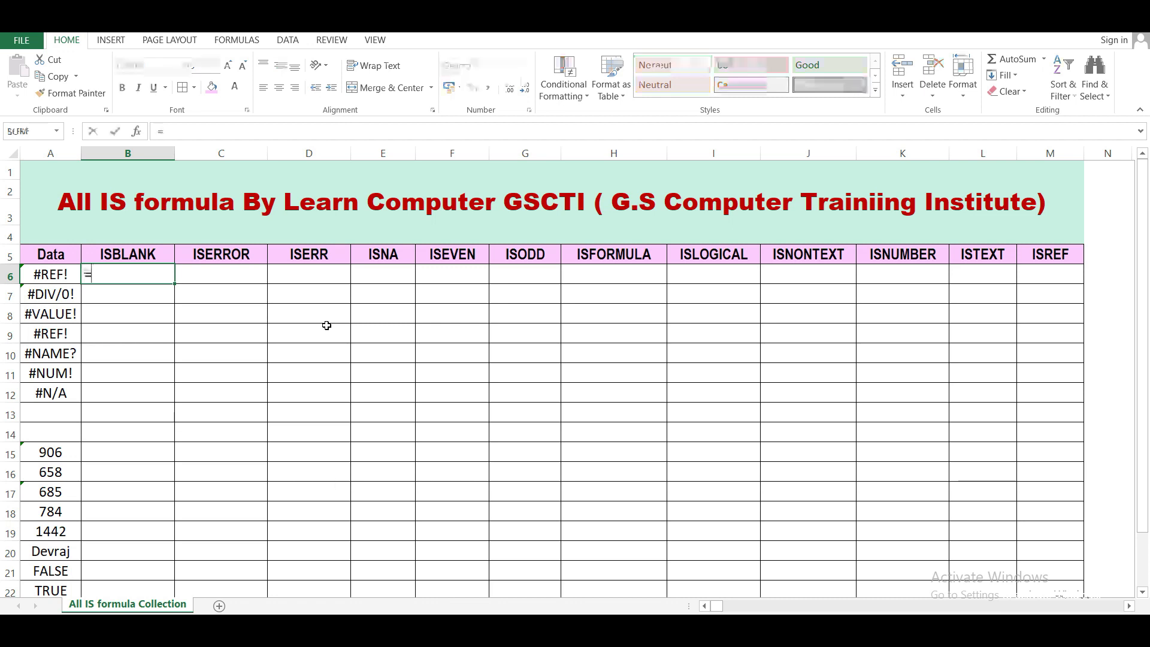
text(isbl)
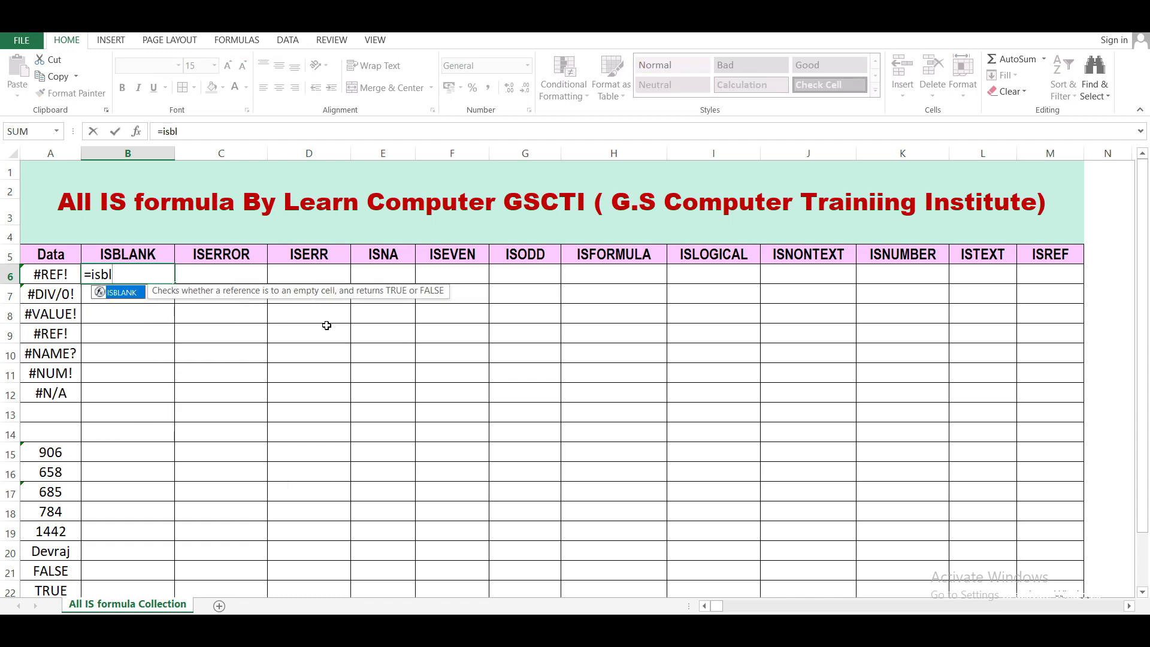
key(Tab)
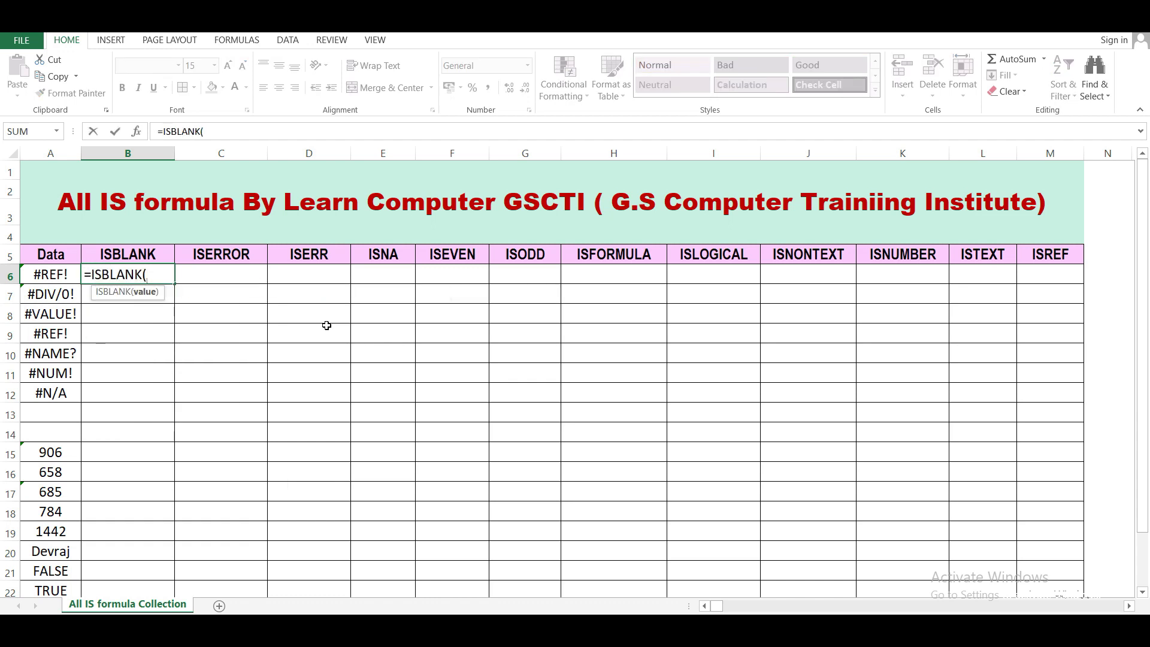
click(46, 278)
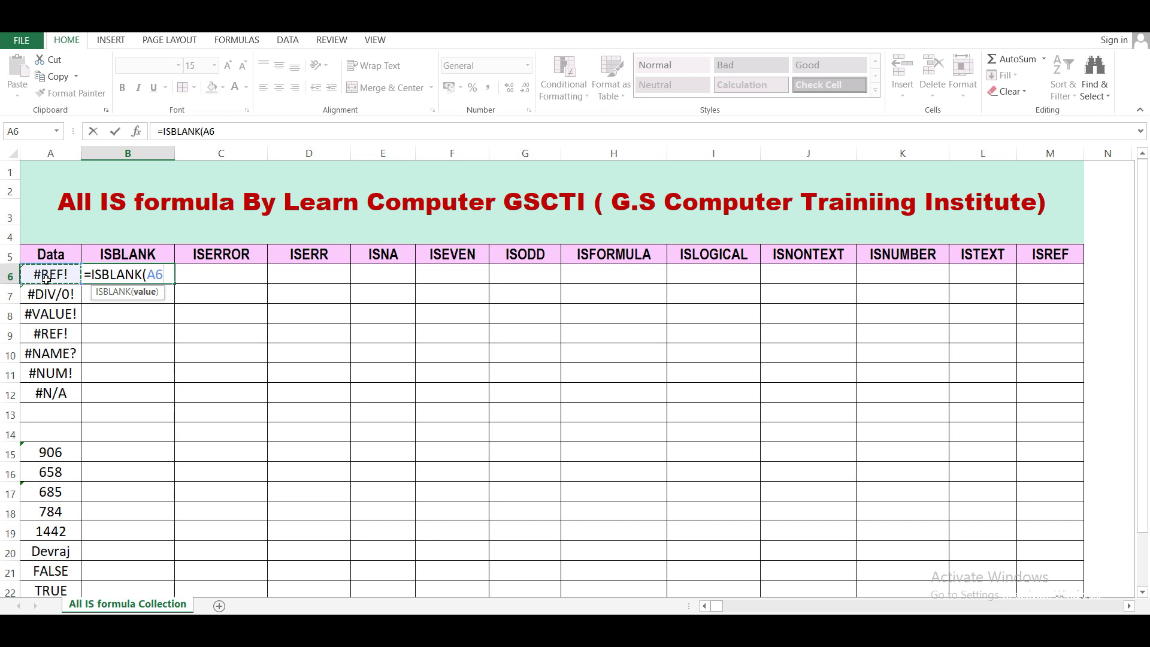
text())
key(Return)
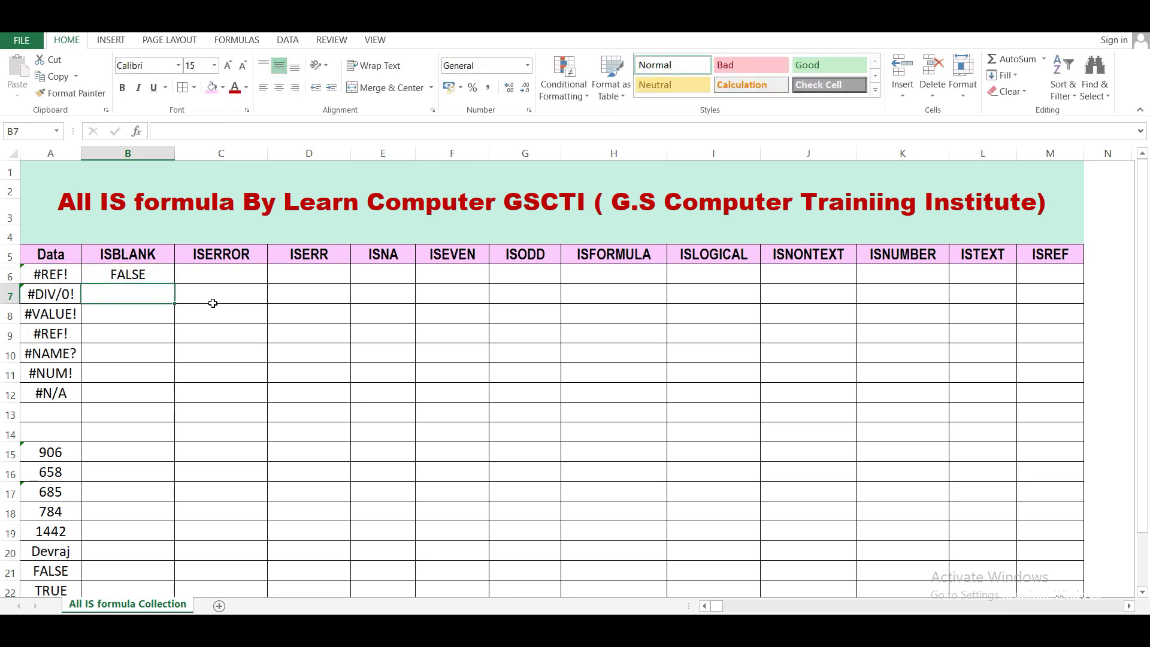
key(Up)
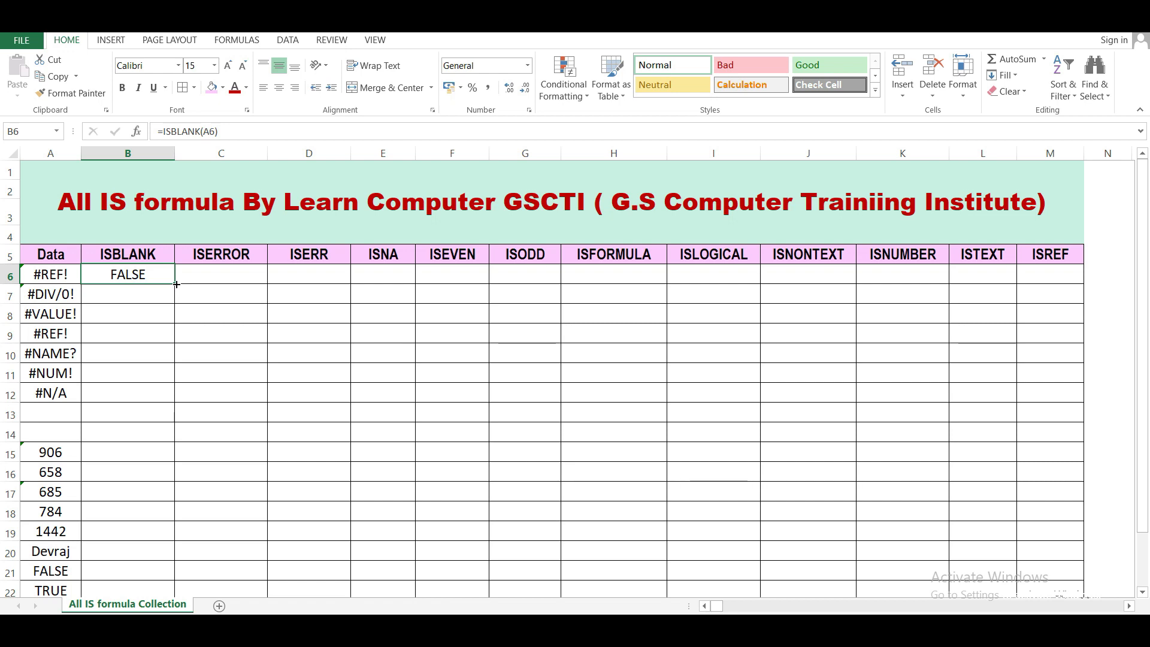
drag(176, 284, 173, 420)
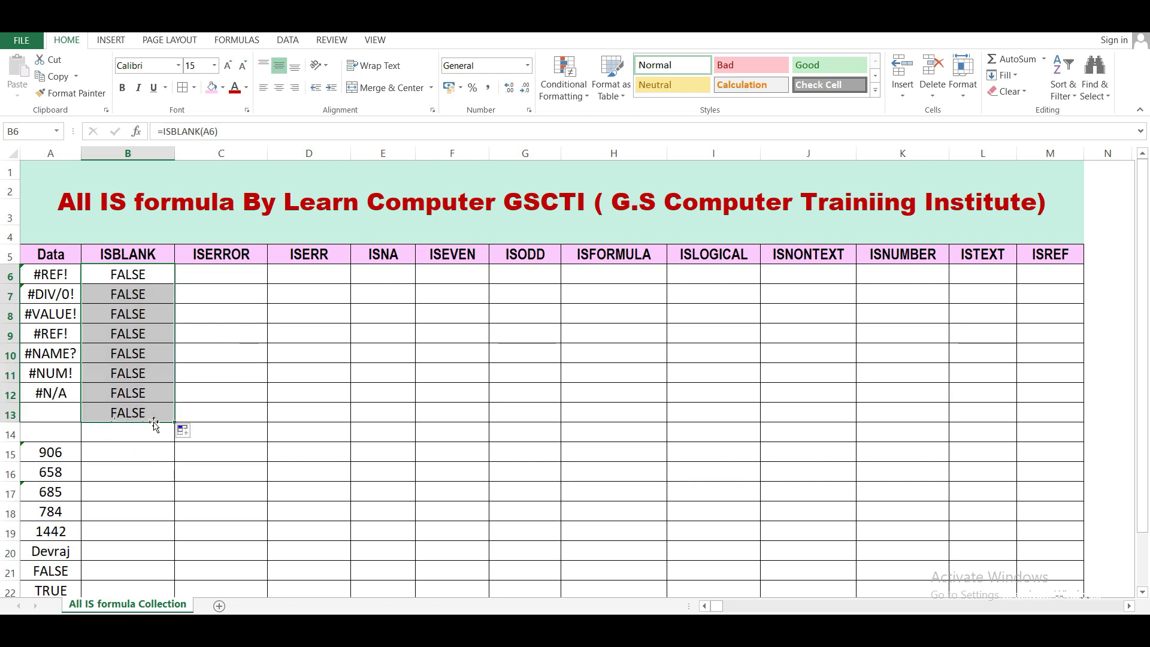
drag(174, 421, 176, 573)
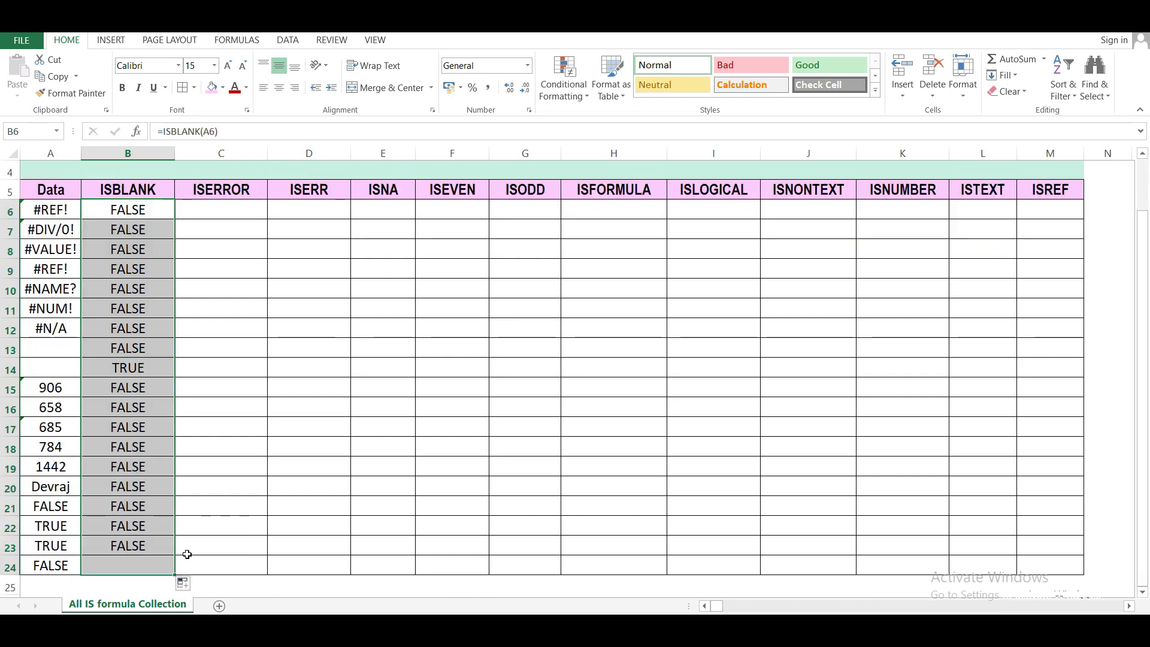
Step: Clear the contents of the blank-looking data cell A13
click(51, 373)
click(50, 350)
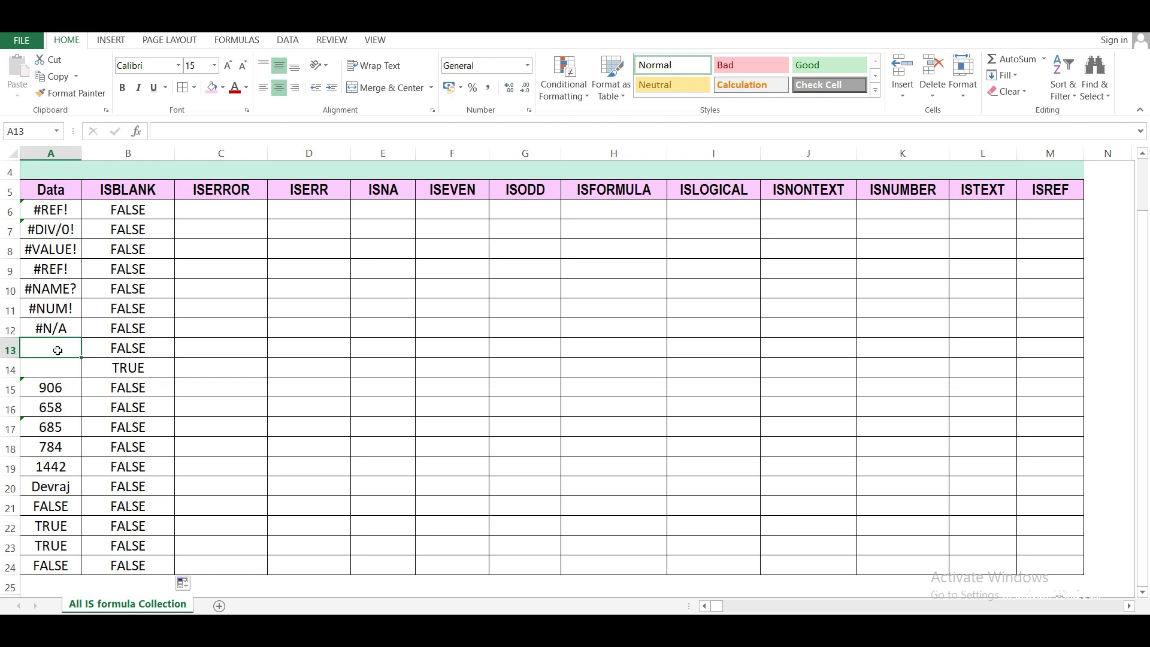
key(Delete)
click(145, 366)
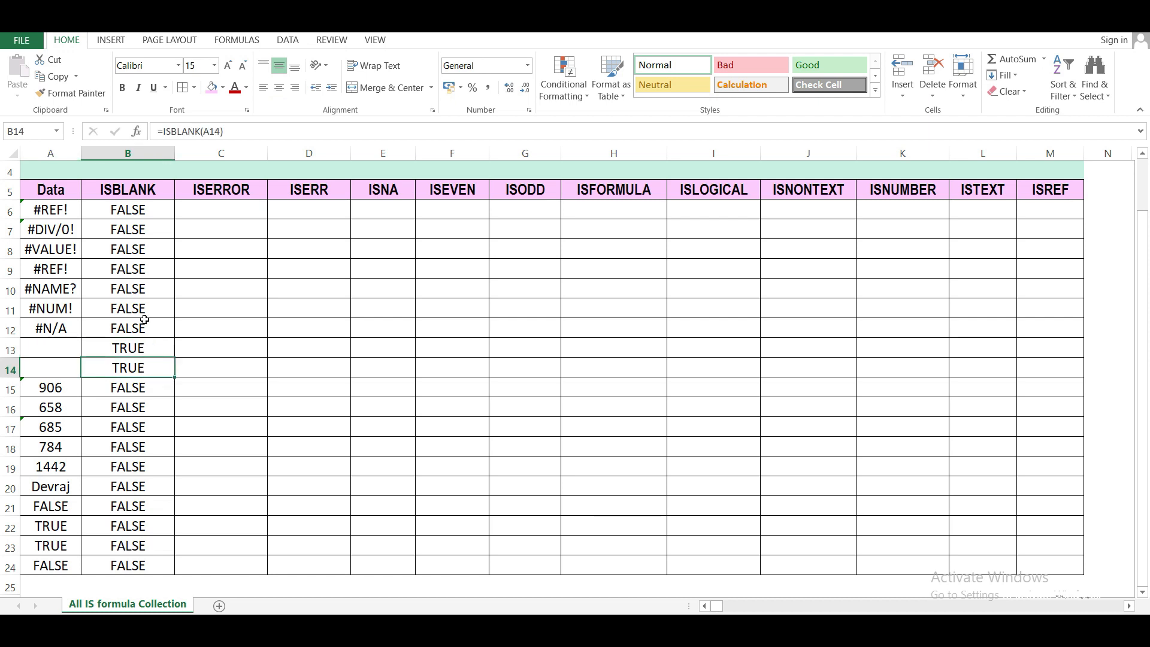
Step: Shade the range A13:B14 with a light green theme fill colour
drag(41, 347, 126, 368)
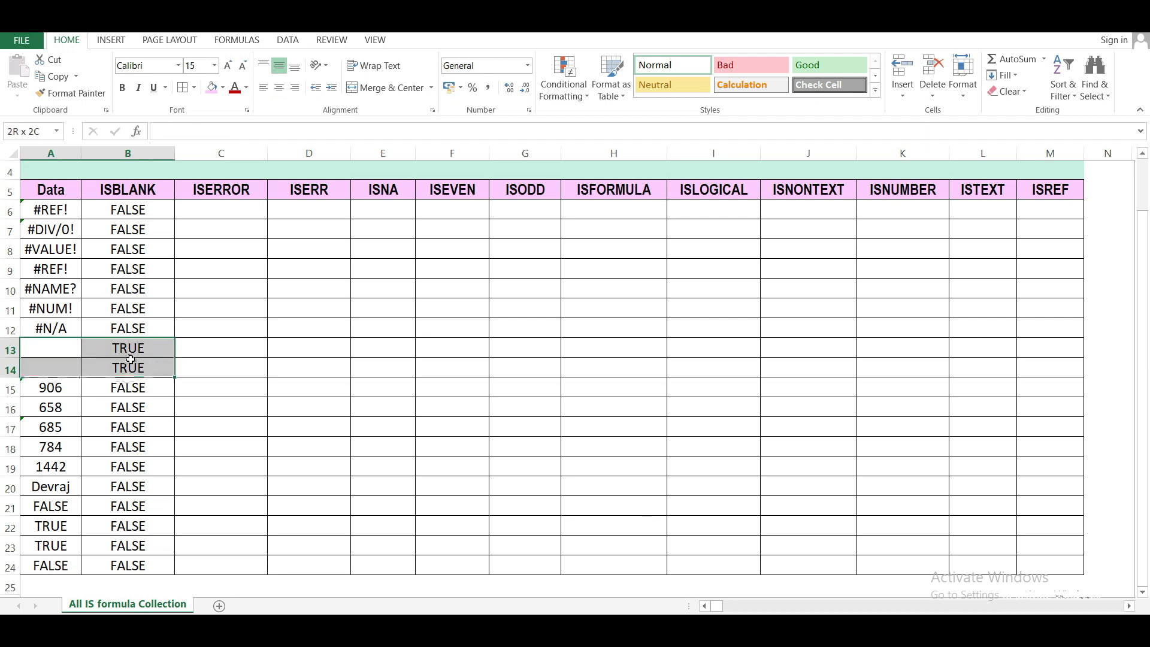
click(222, 88)
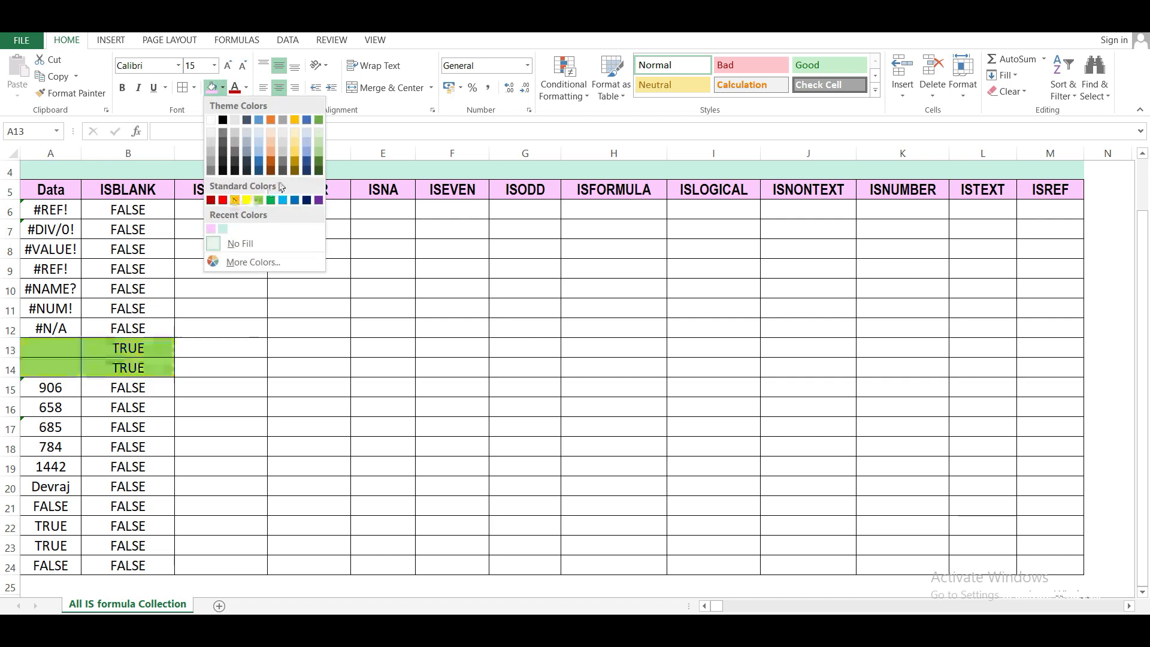
click(319, 153)
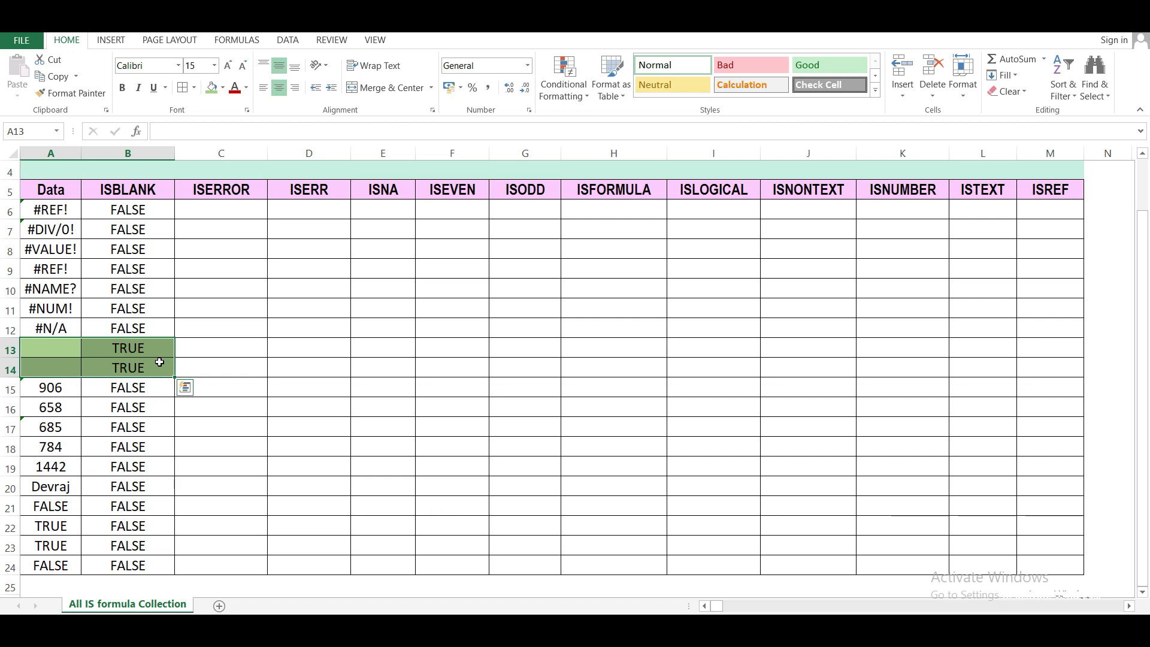
Step: Enter =ISERROR(A6) in cell C6 and fill the formula down through C24
click(213, 207)
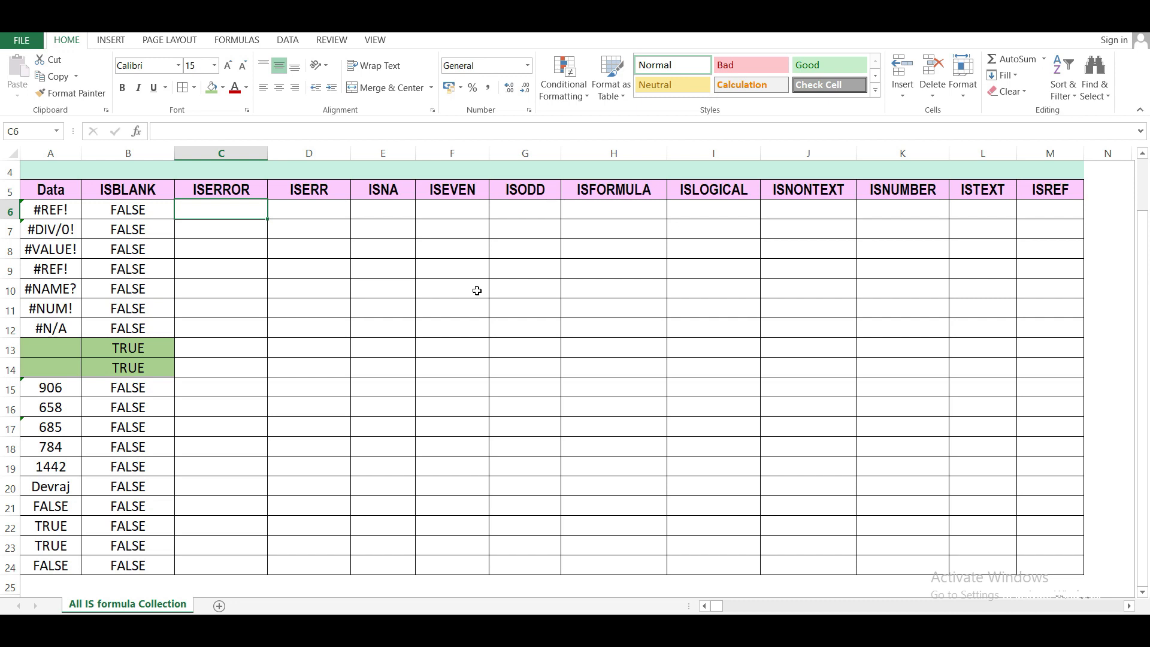
text(=)
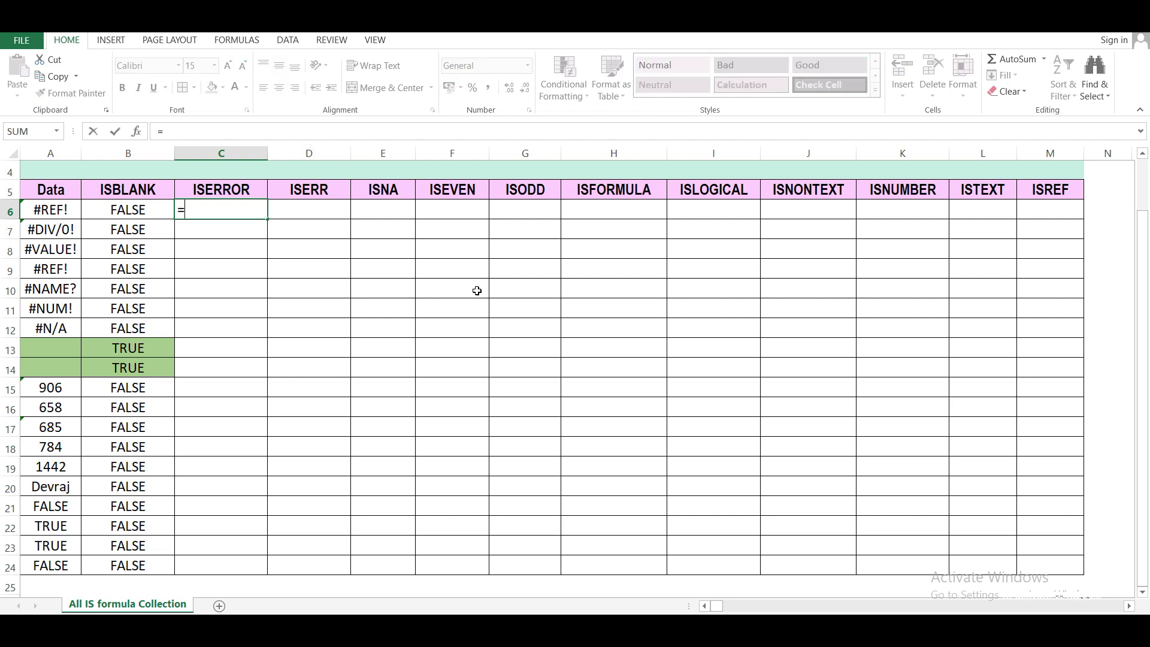
text(is)
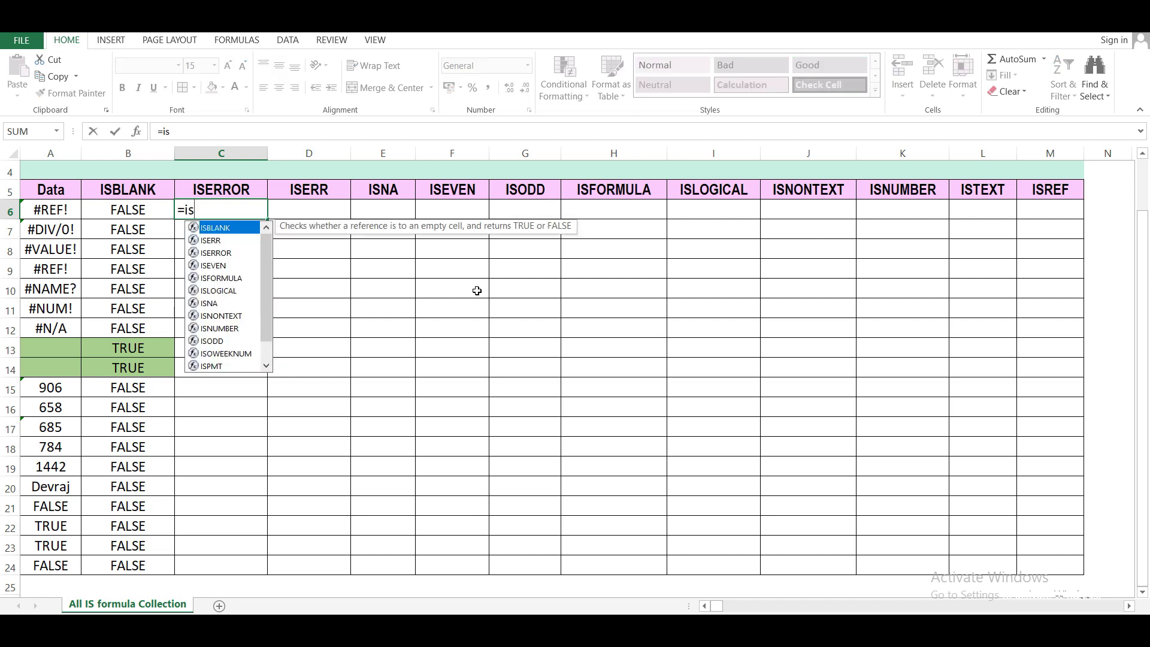
key(Down)
key(Down)
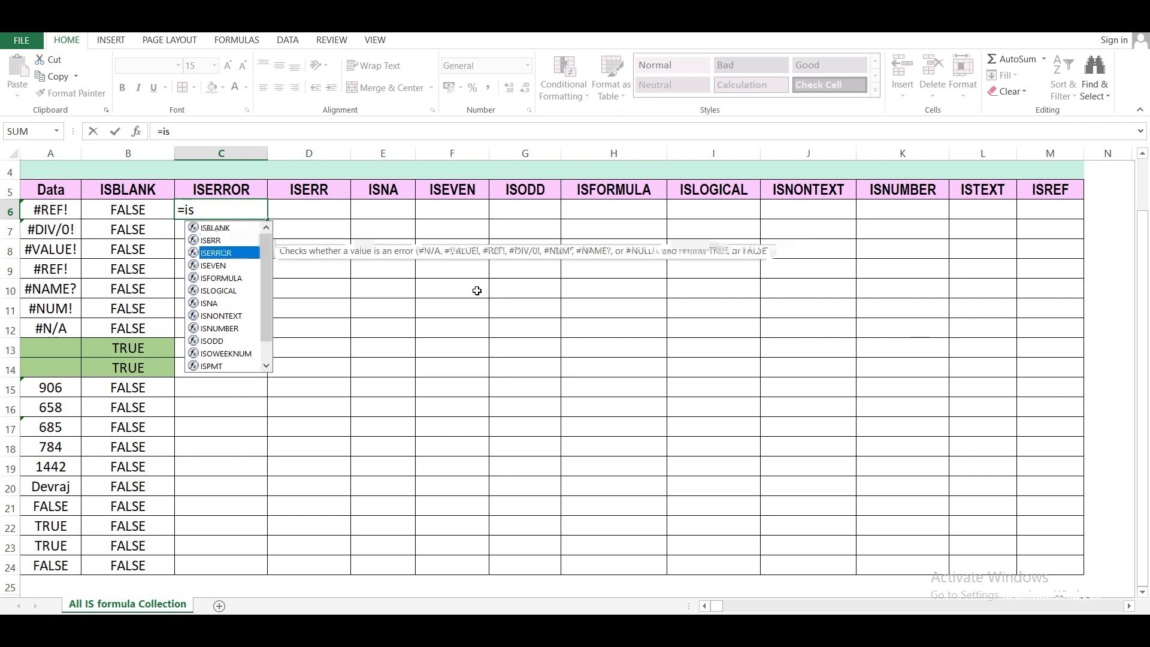
key(Tab)
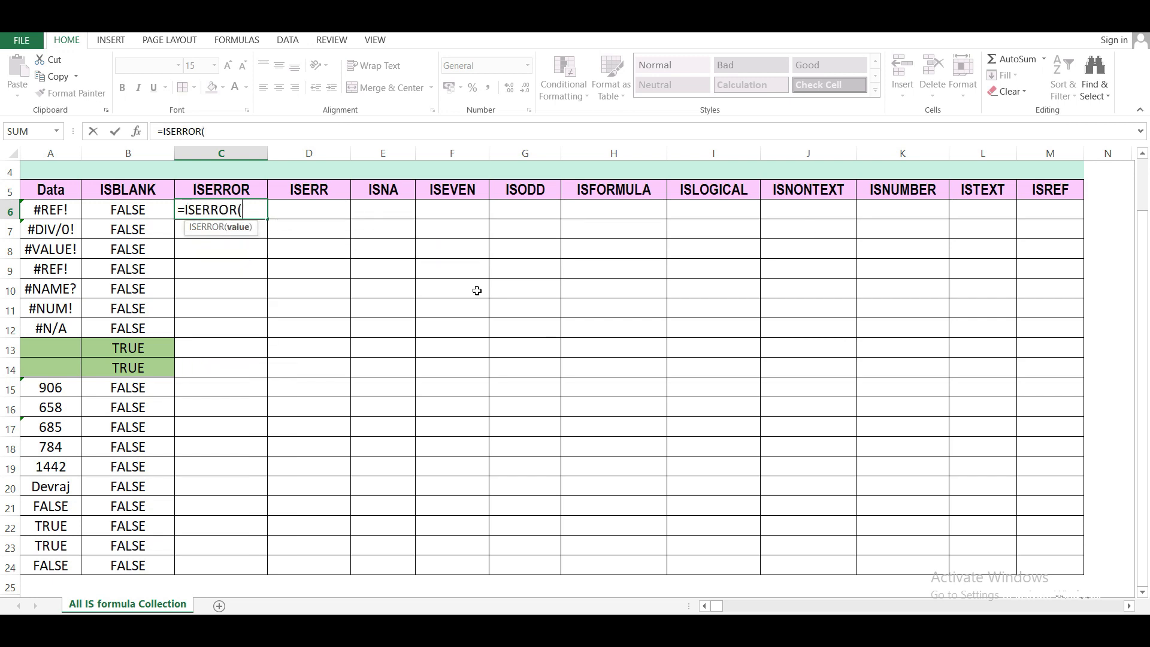
click(29, 217)
text())
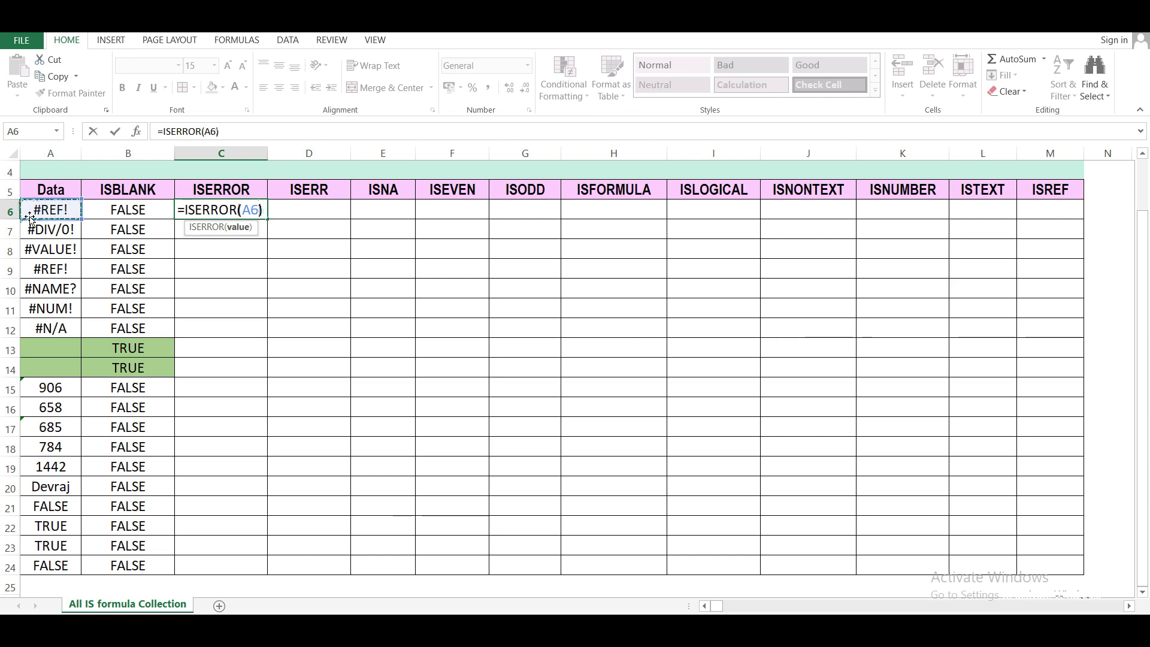
key(Return)
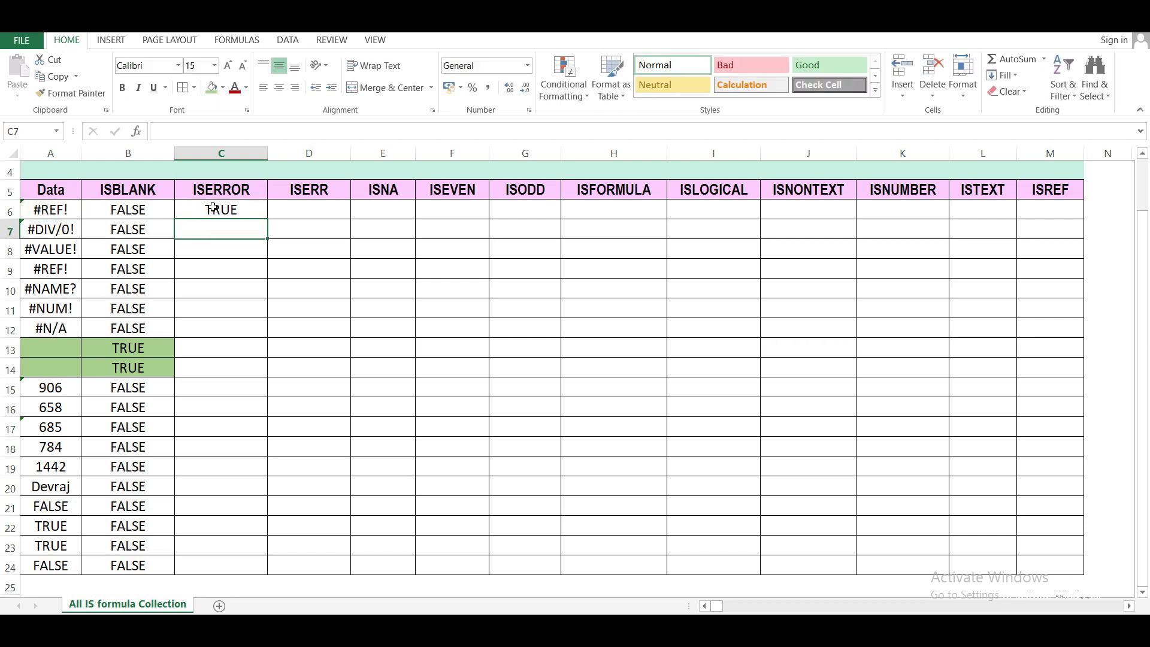
click(251, 211)
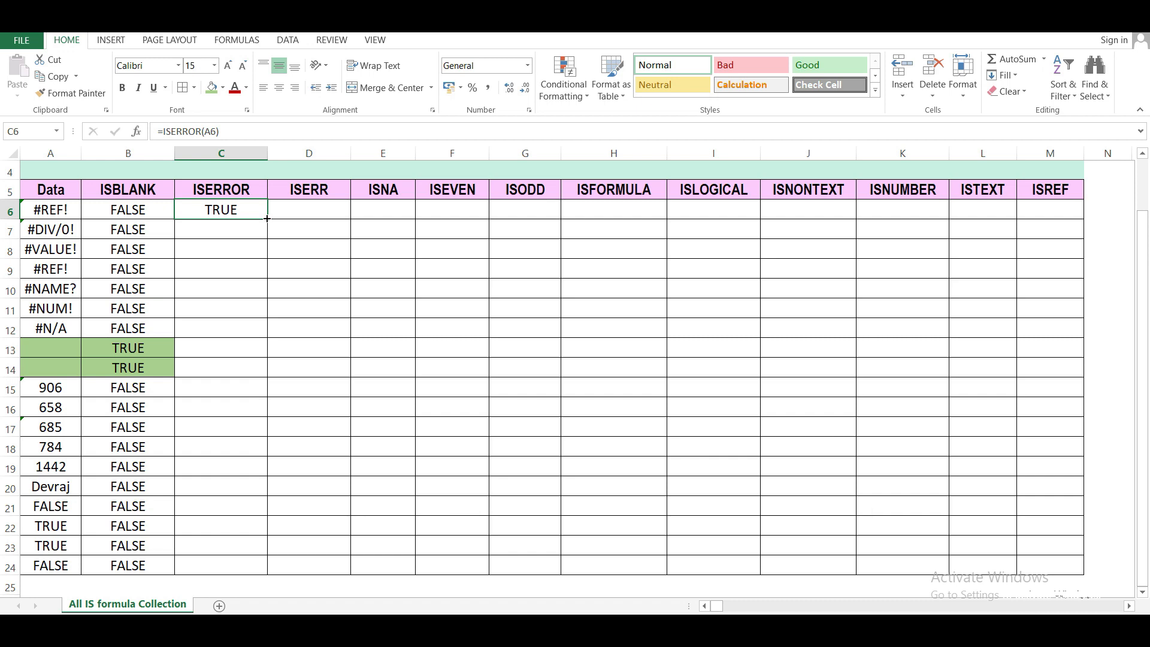
double_click(267, 219)
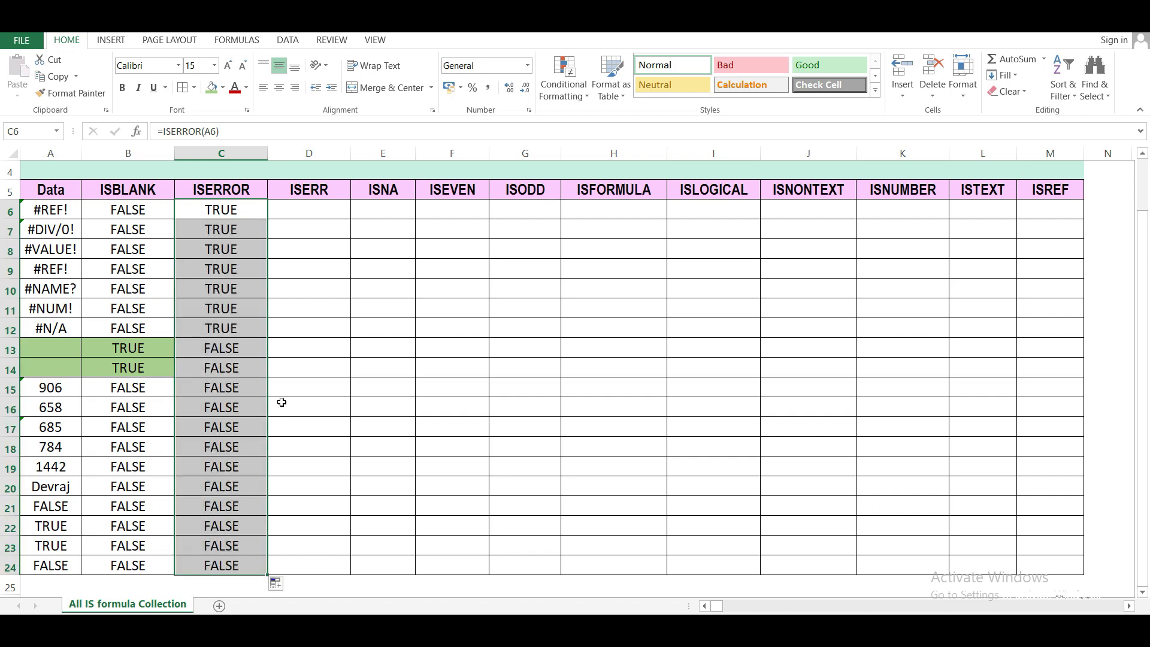
Step: Shade the ISERROR results in C6:C12 with a light gold theme fill colour
scroll(281, 402, down, 1)
scroll(279, 401, up, 2)
drag(237, 278, 244, 392)
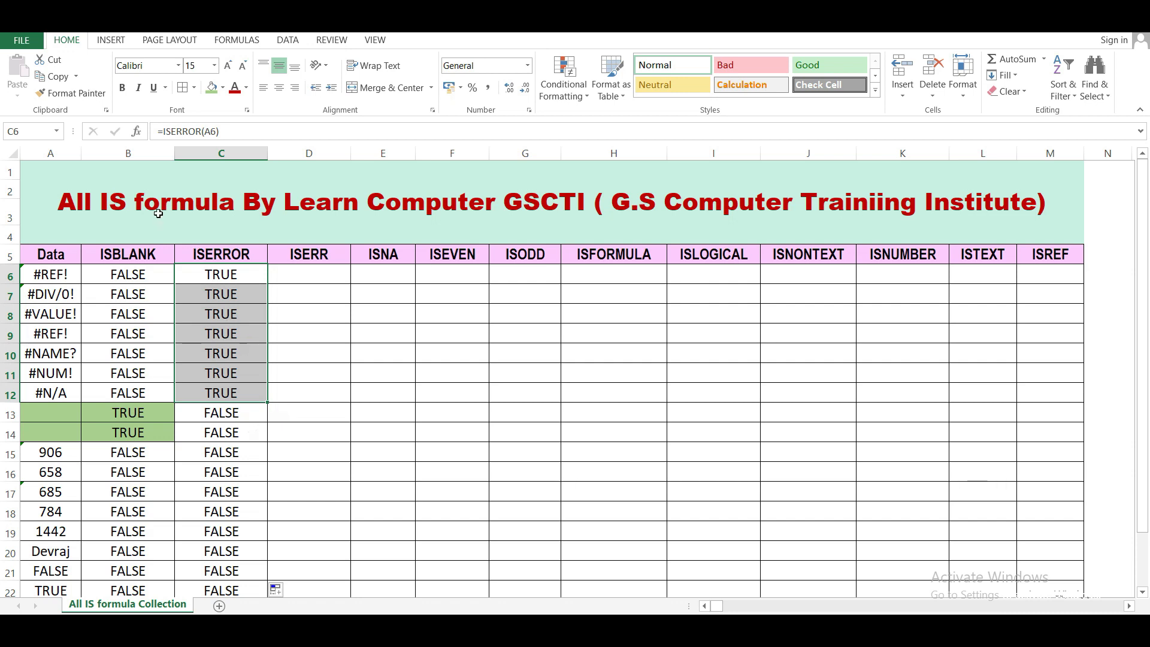
click(222, 88)
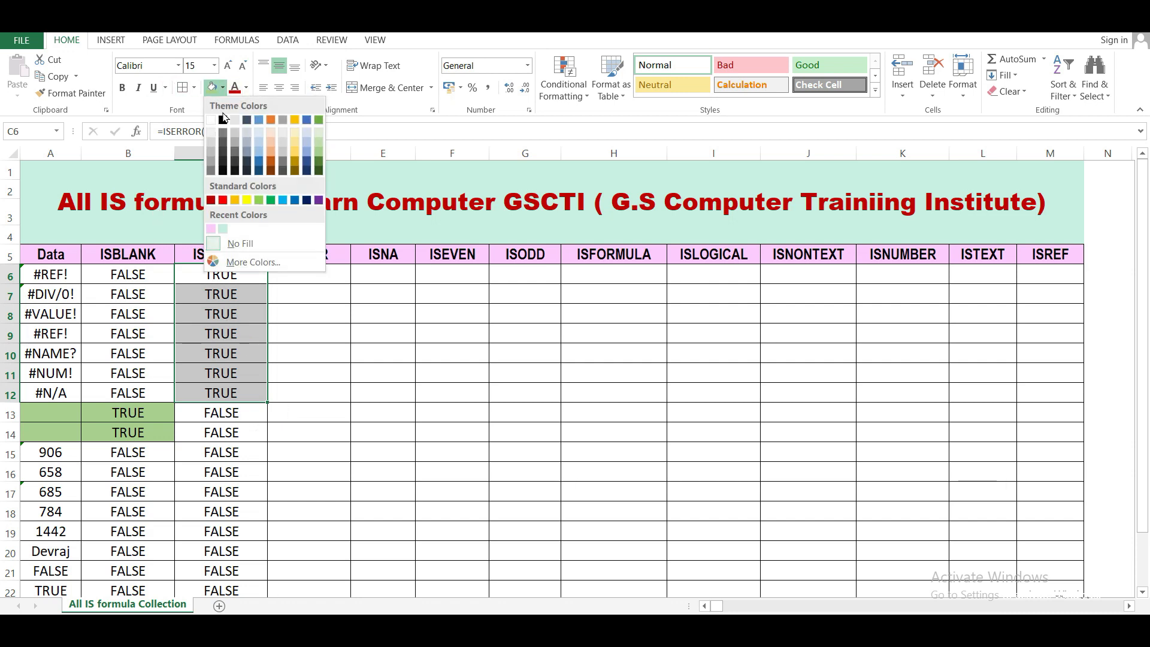
click(294, 155)
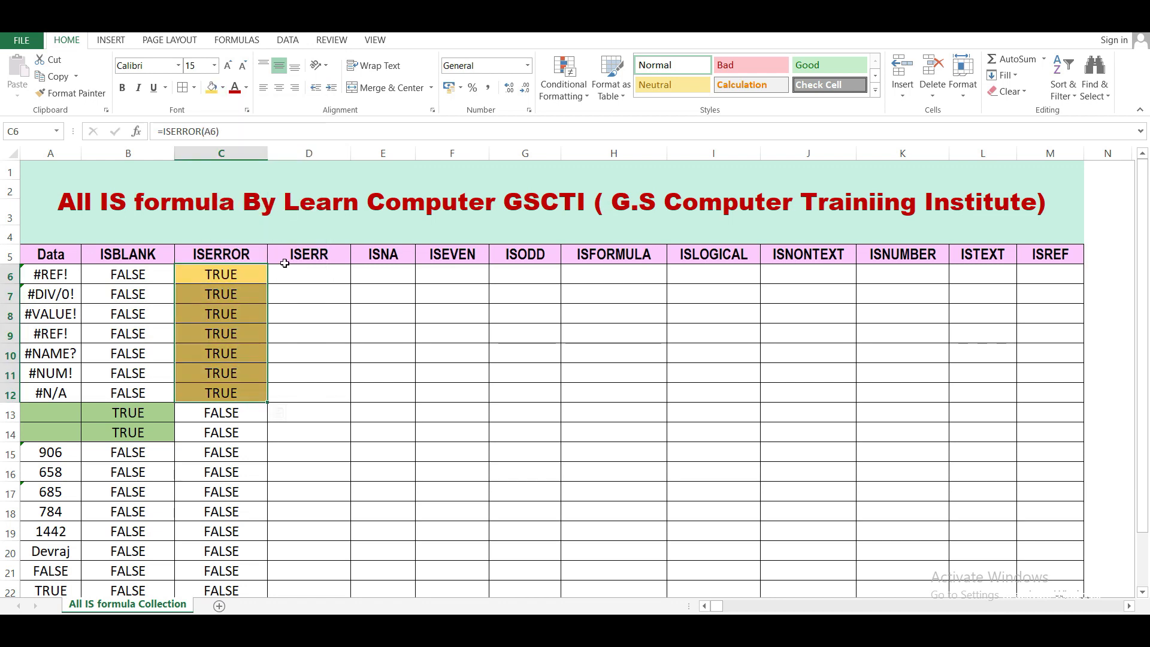
Step: Enter =ISERR(A6) in cell D6 and fill the formula down the ISERR column alongside the data
click(305, 277)
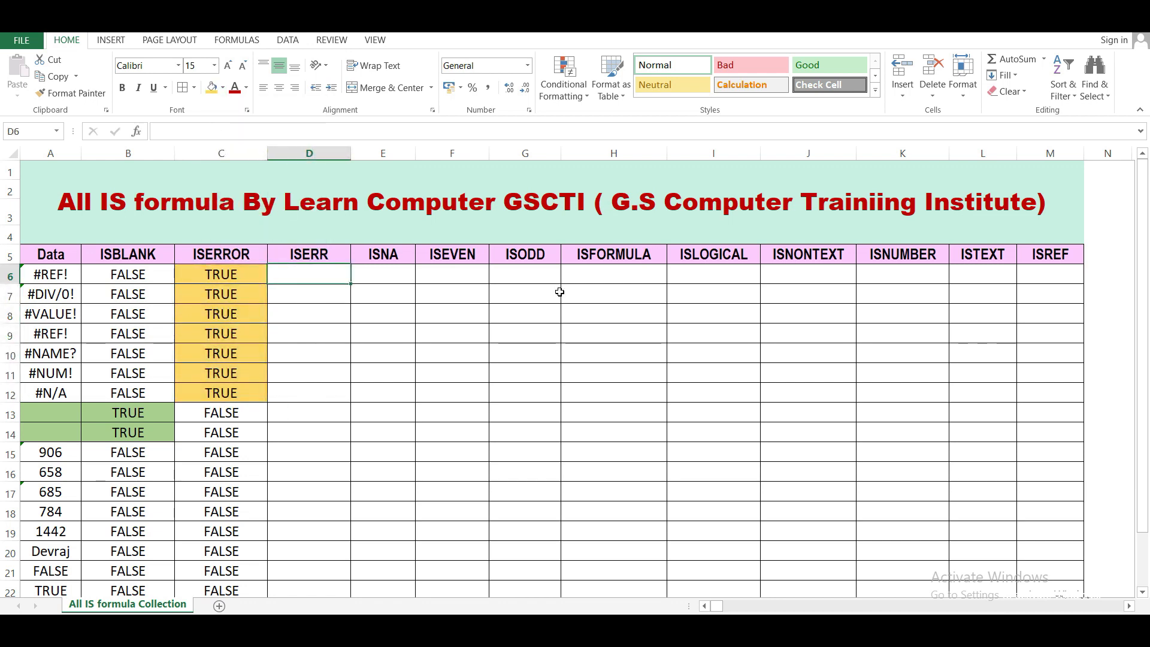
text(=)
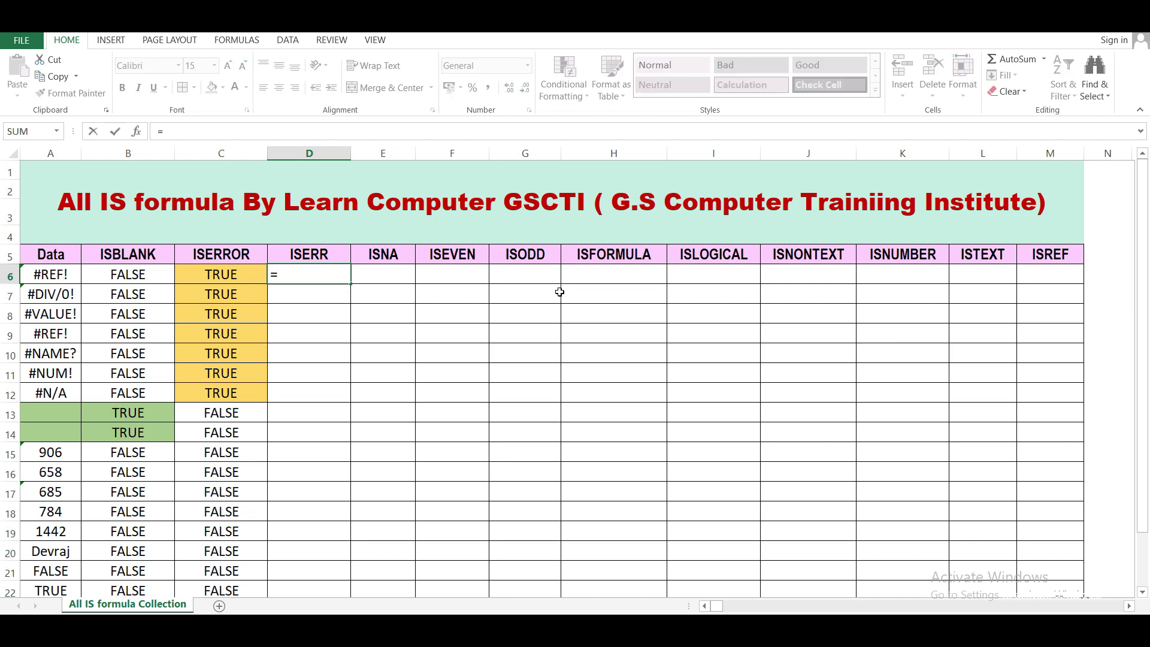
text(is)
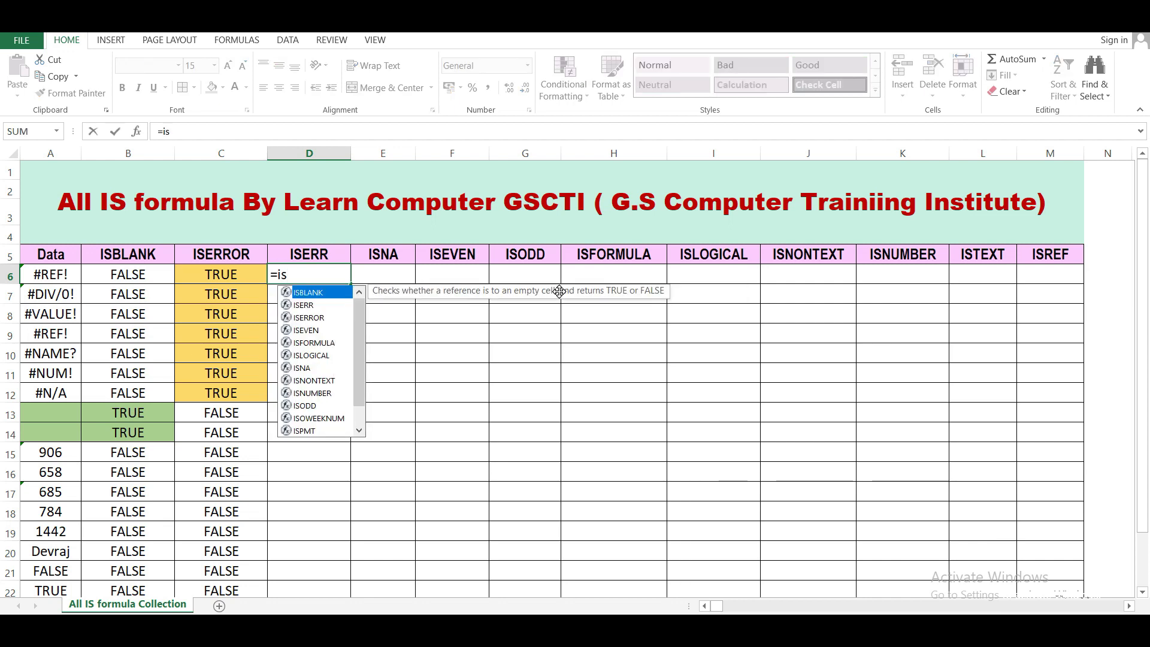
key(Down)
key(Tab)
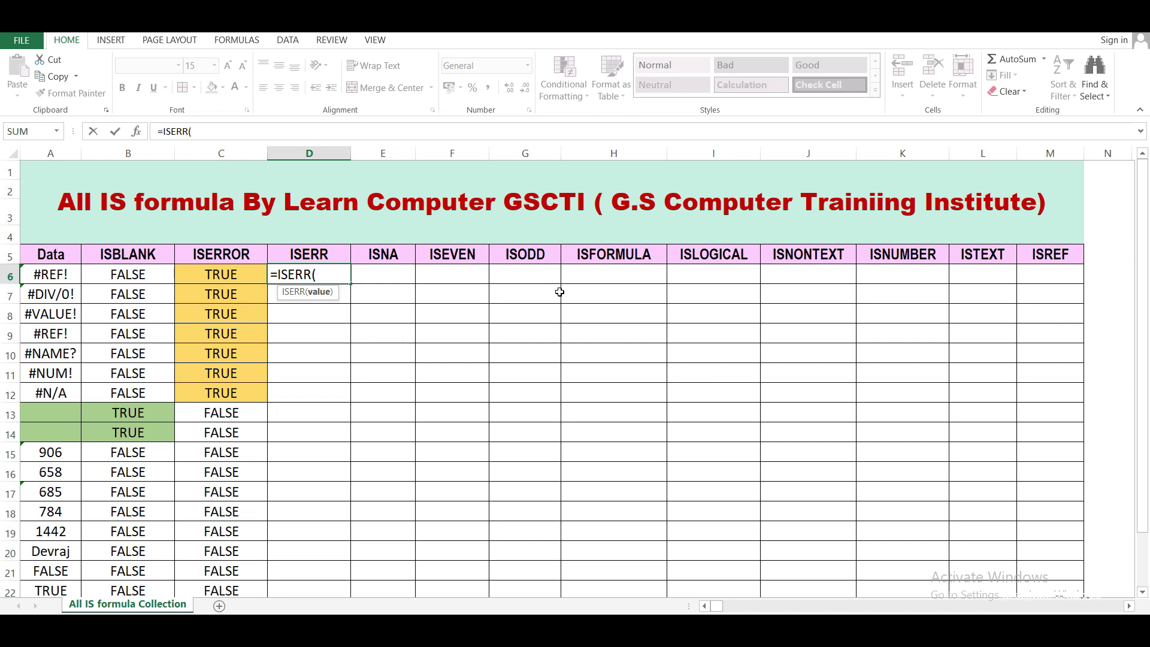
click(34, 276)
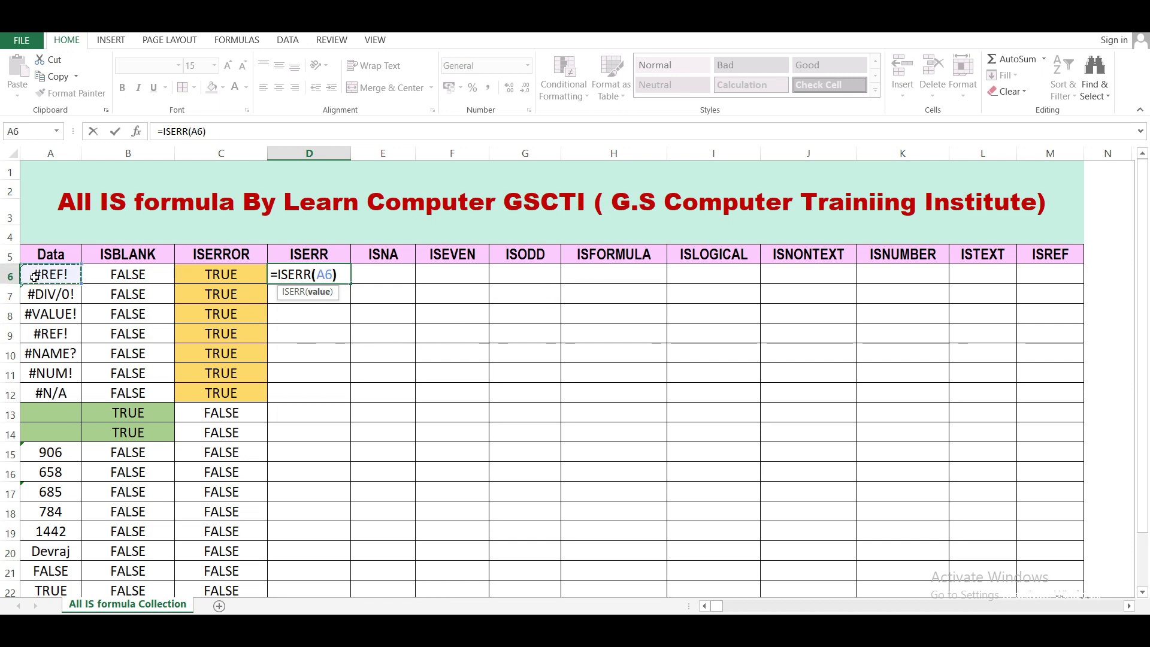
key(Return)
click(309, 274)
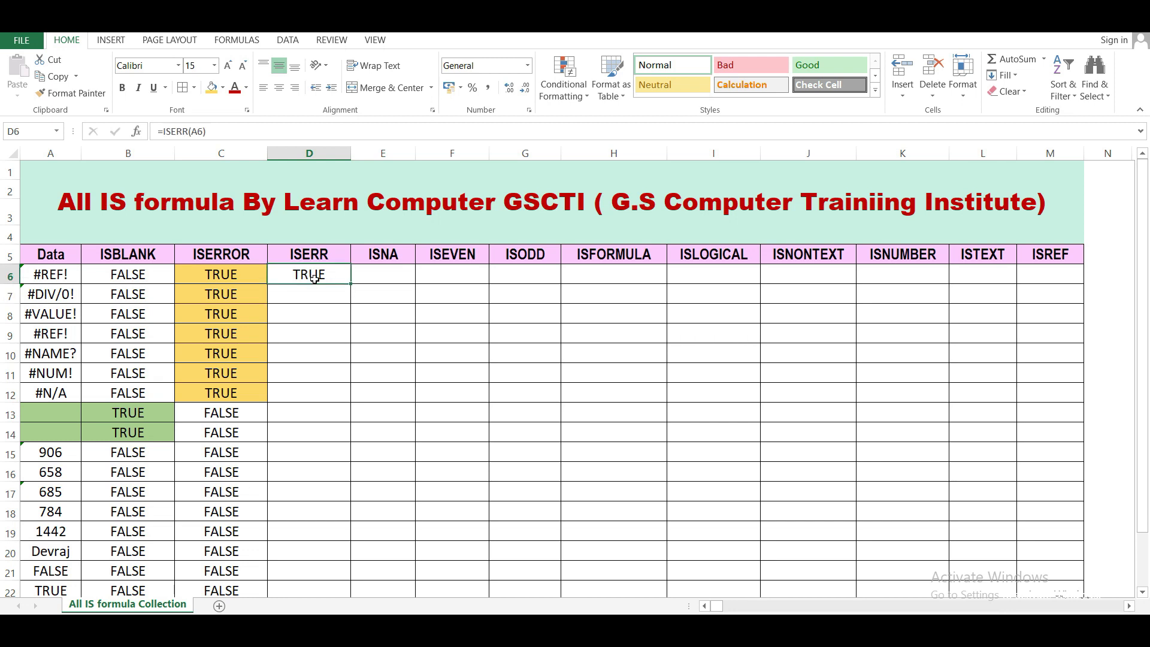
double_click(351, 284)
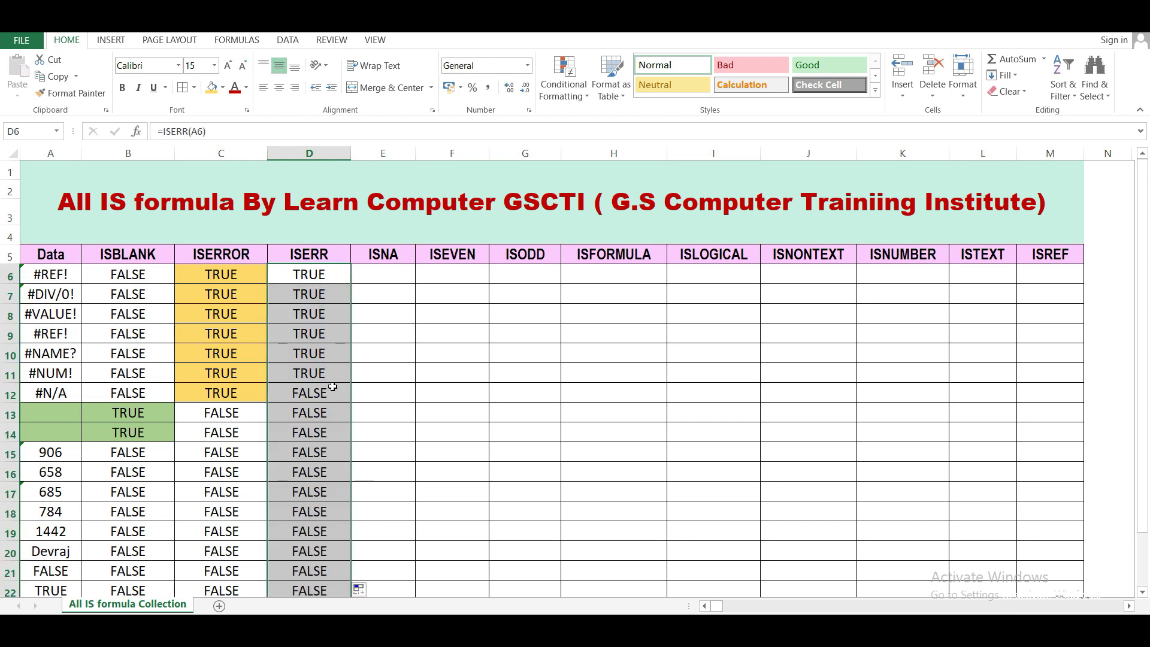
Step: Shade the TRUE results in D6:D11 of the ISERR column with a light grey theme fill colour
click(318, 277)
drag(318, 278, 319, 353)
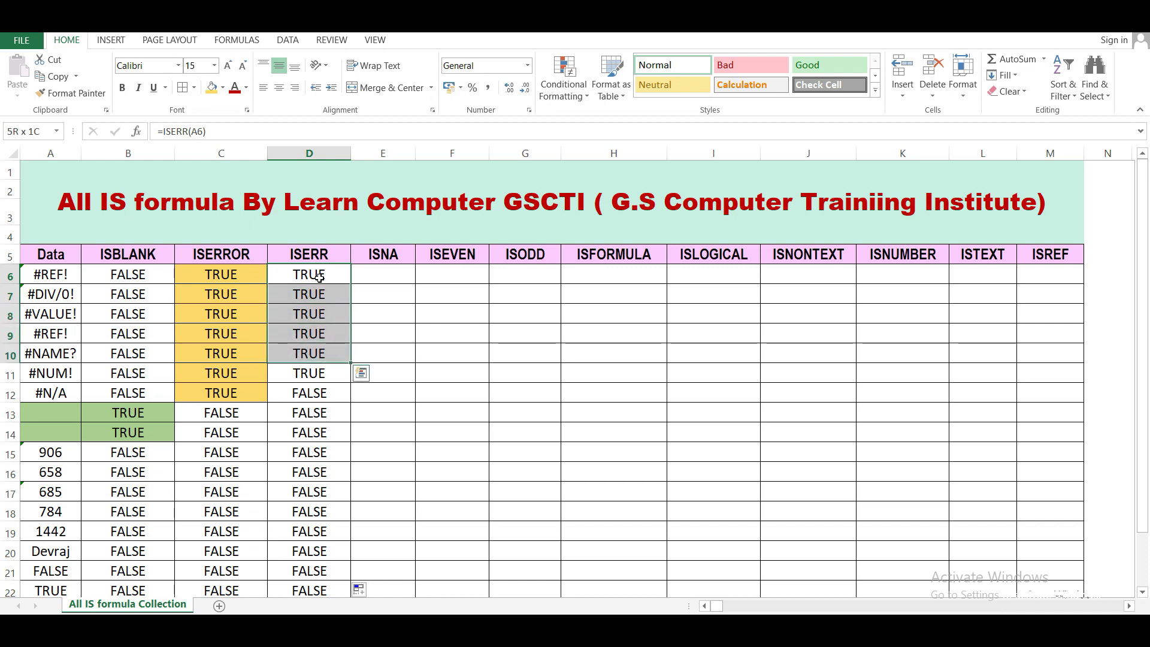
key(shift+Down)
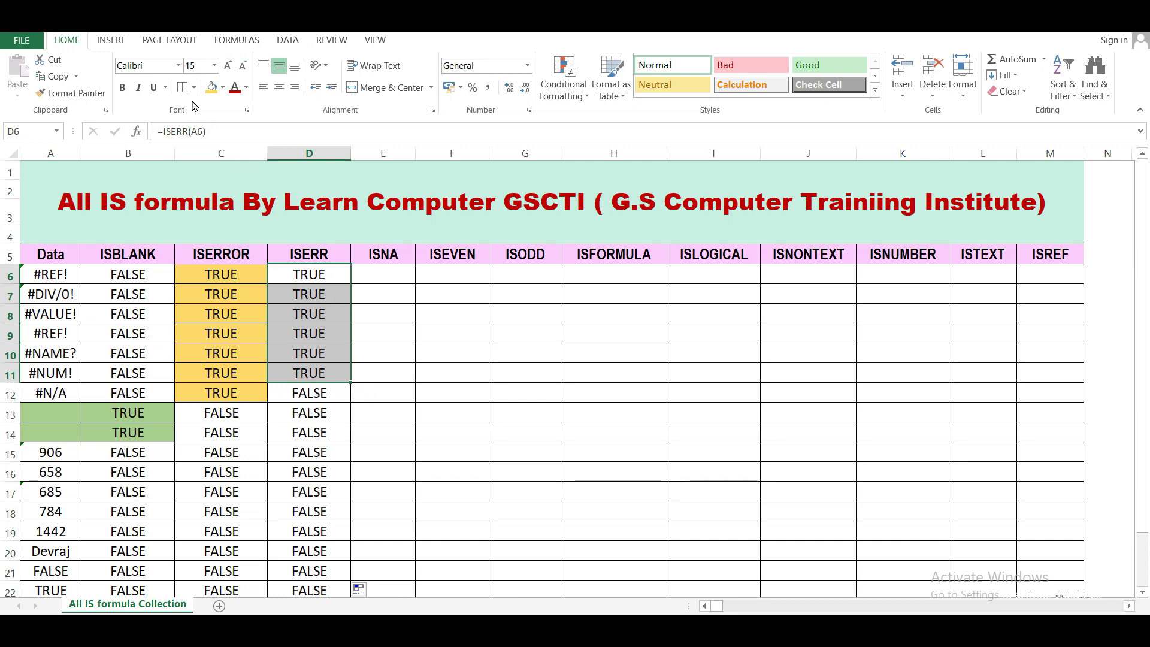
click(223, 89)
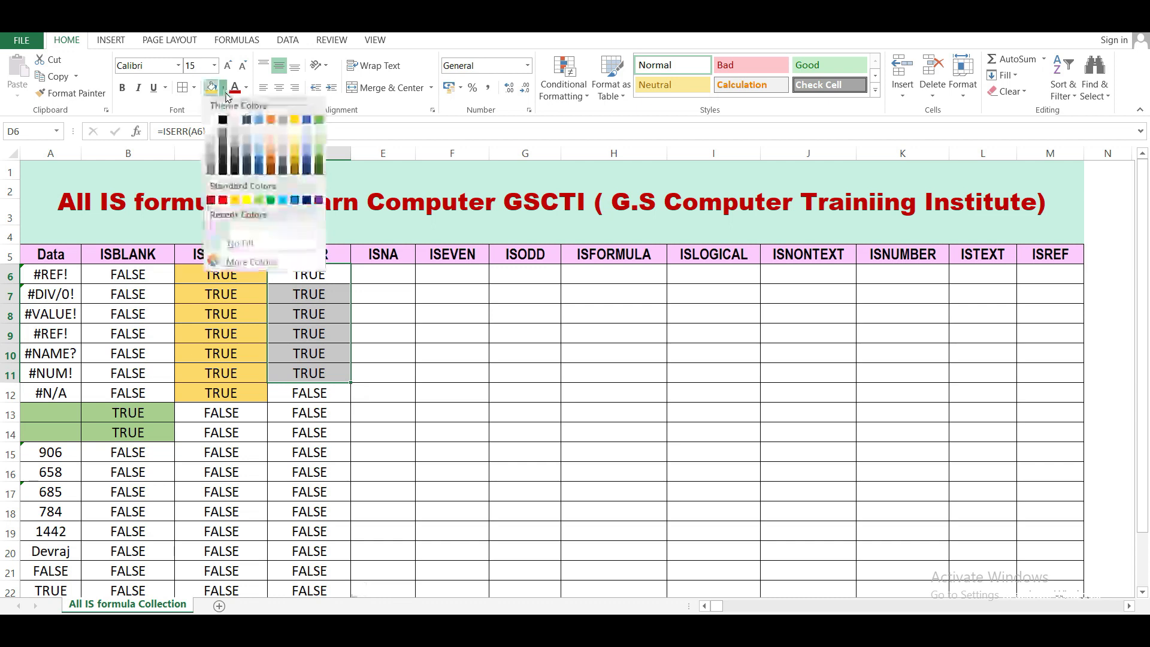
click(211, 154)
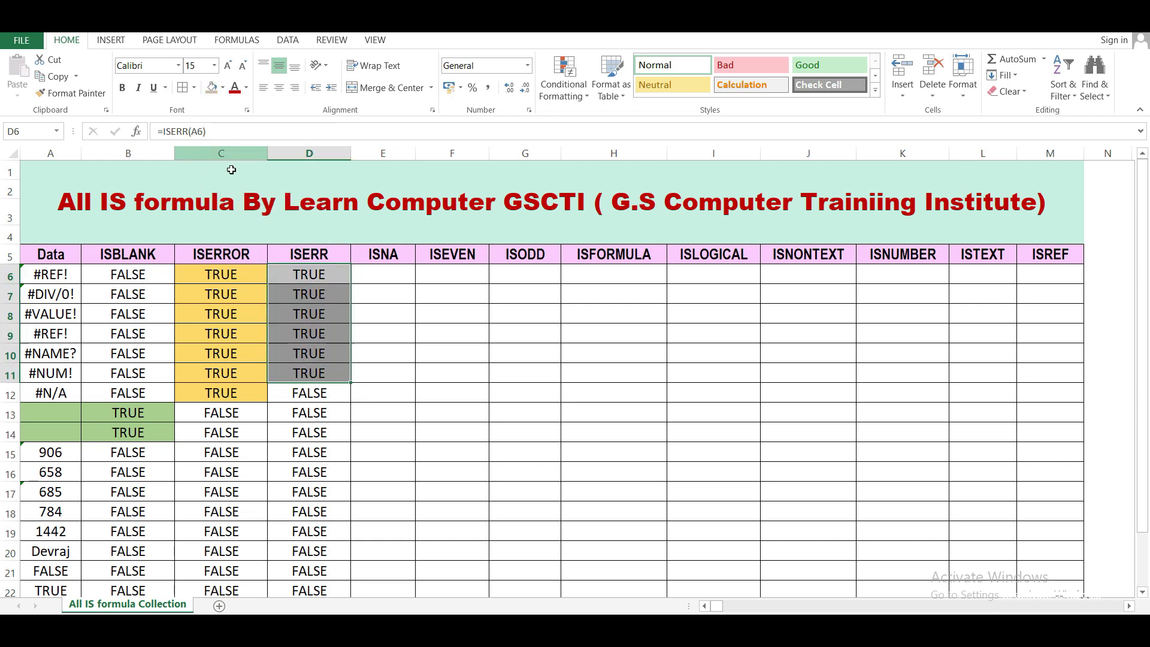
Step: Enter =ISNA(A6) in cell E6 and fill the formula down the ISNA column alongside the data
click(395, 271)
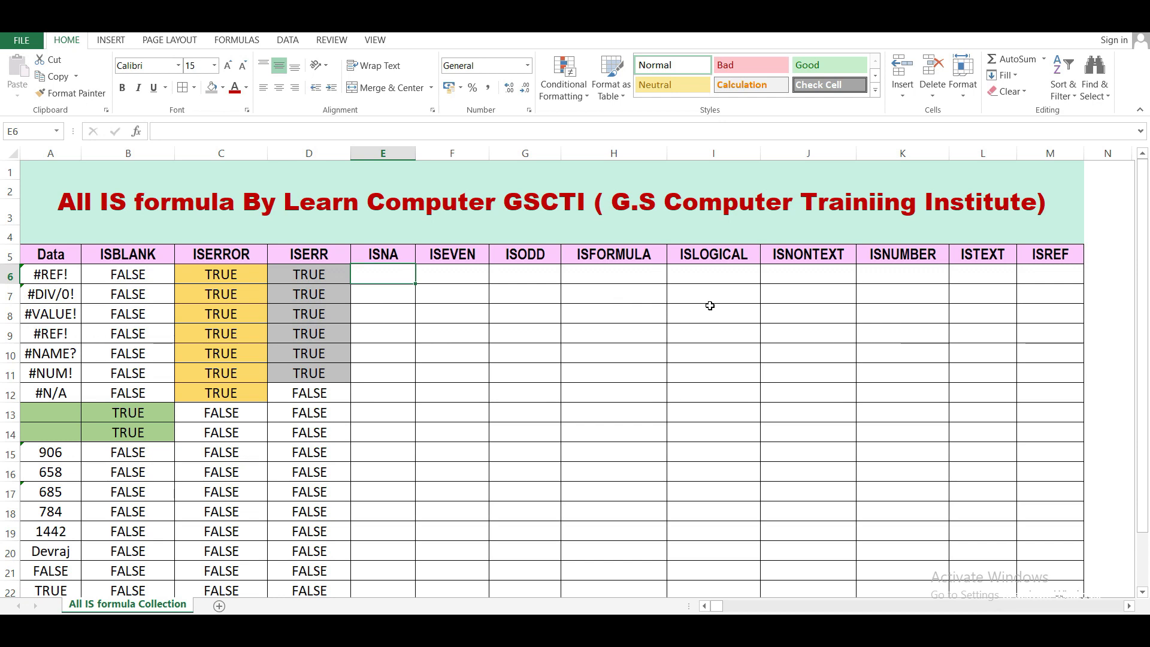
text(=is)
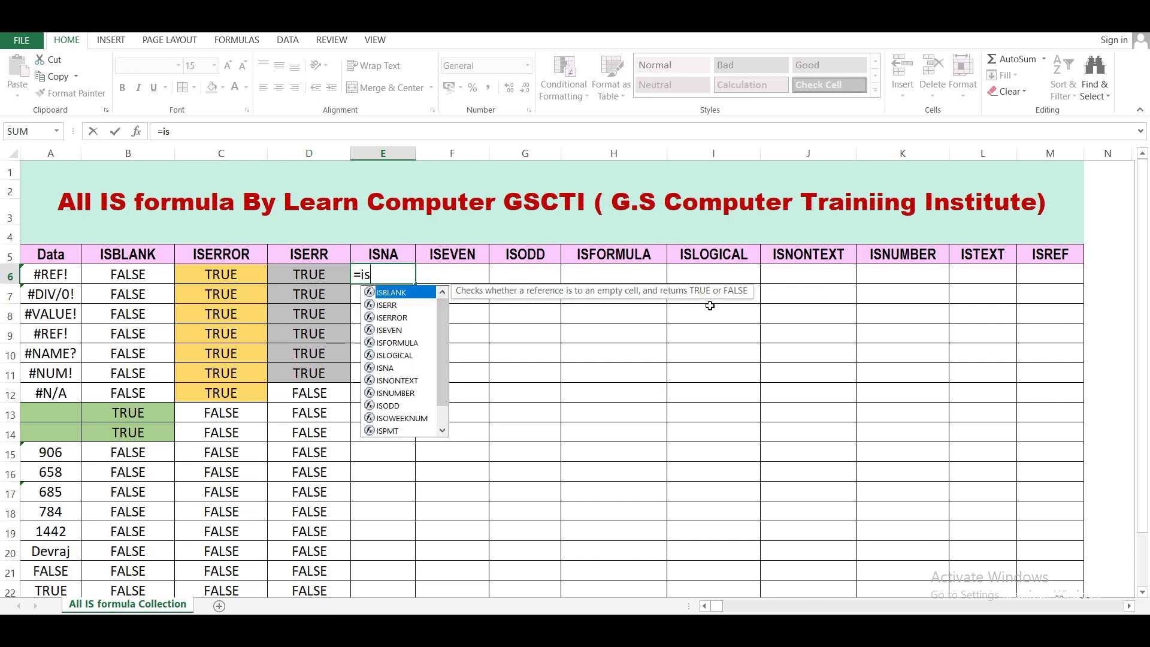
text(na()
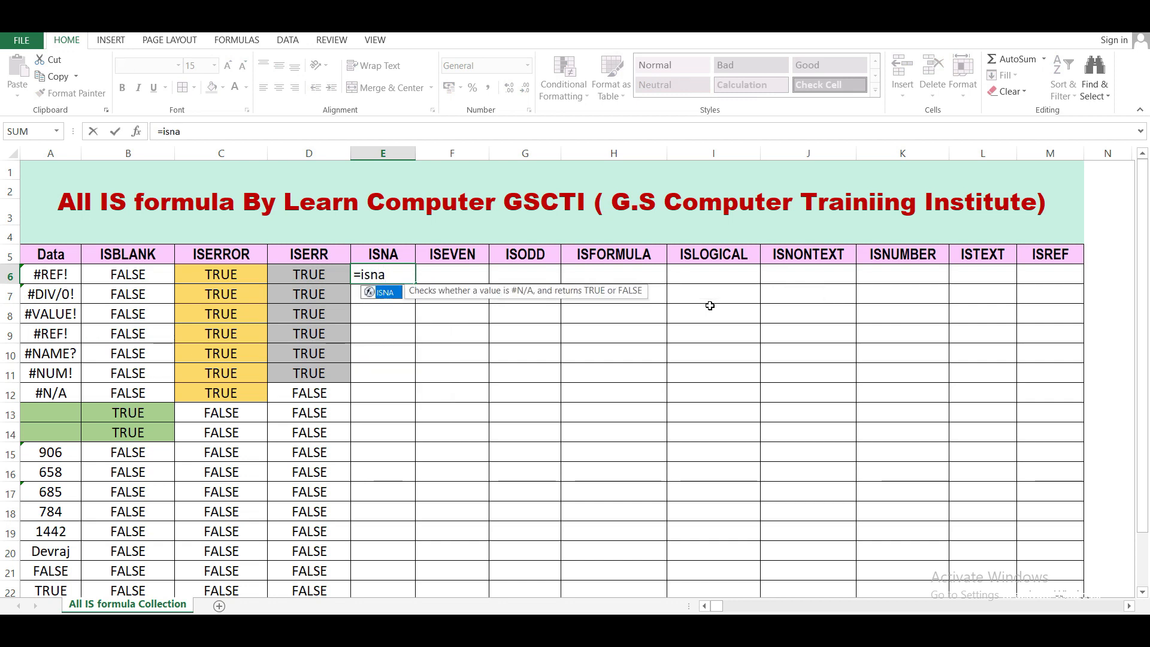
click(51, 275)
key(Down)
click(51, 275)
text())
key(Return)
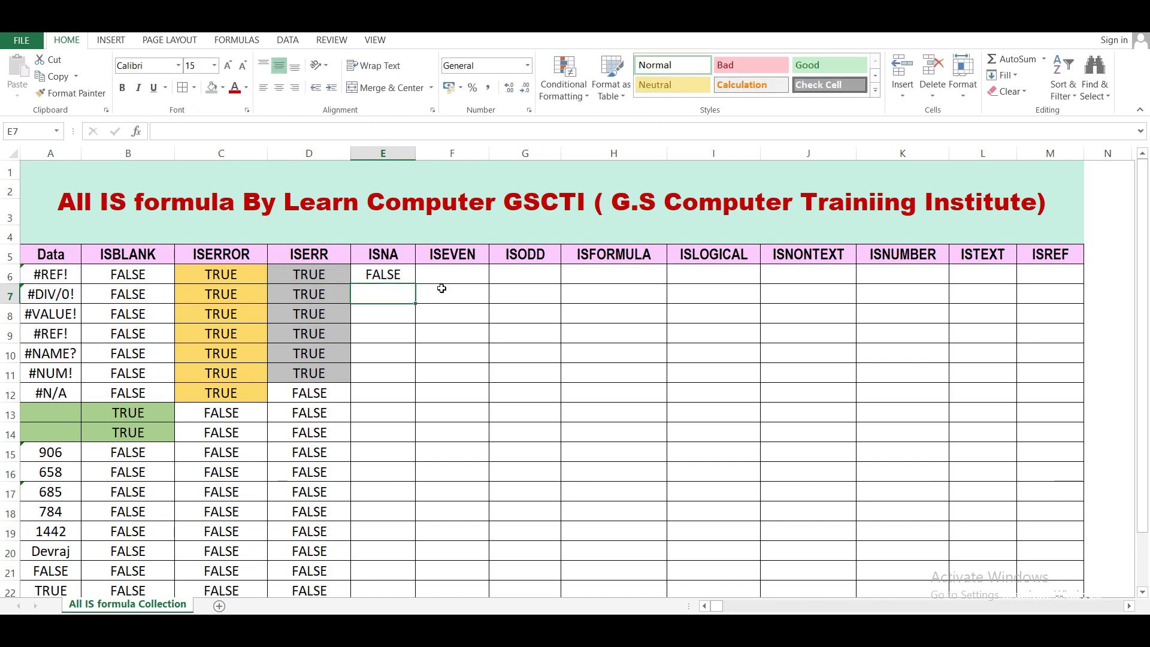
click(399, 277)
double_click(416, 283)
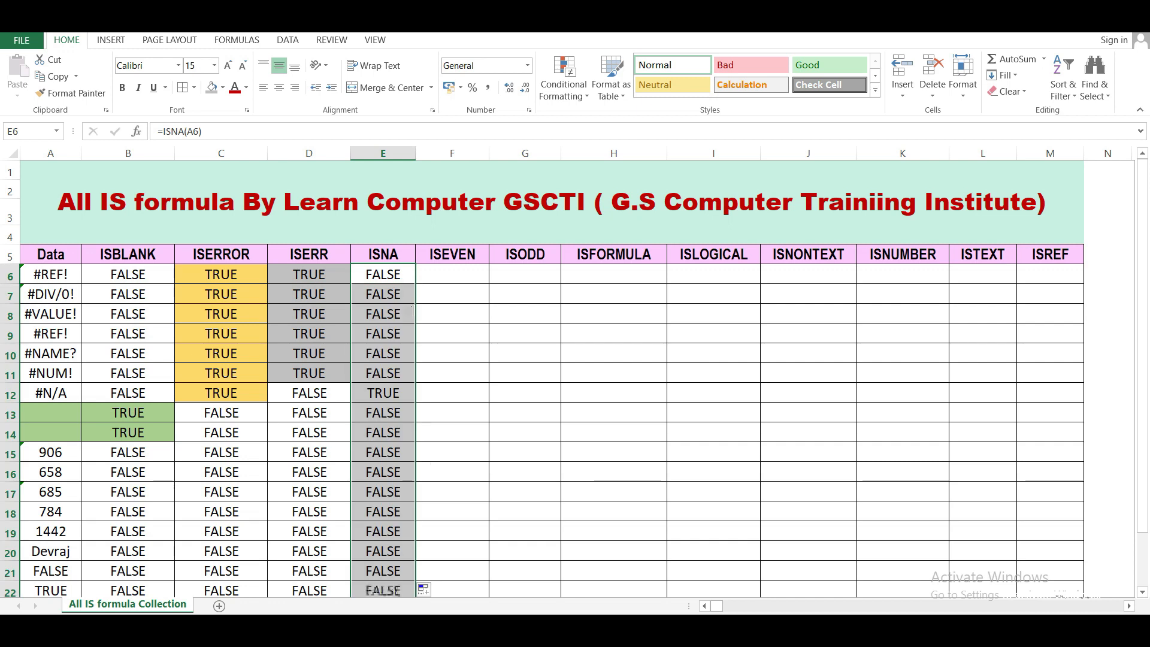
Step: Shade the TRUE result in cell E12 with the standard yellow fill colour
click(385, 400)
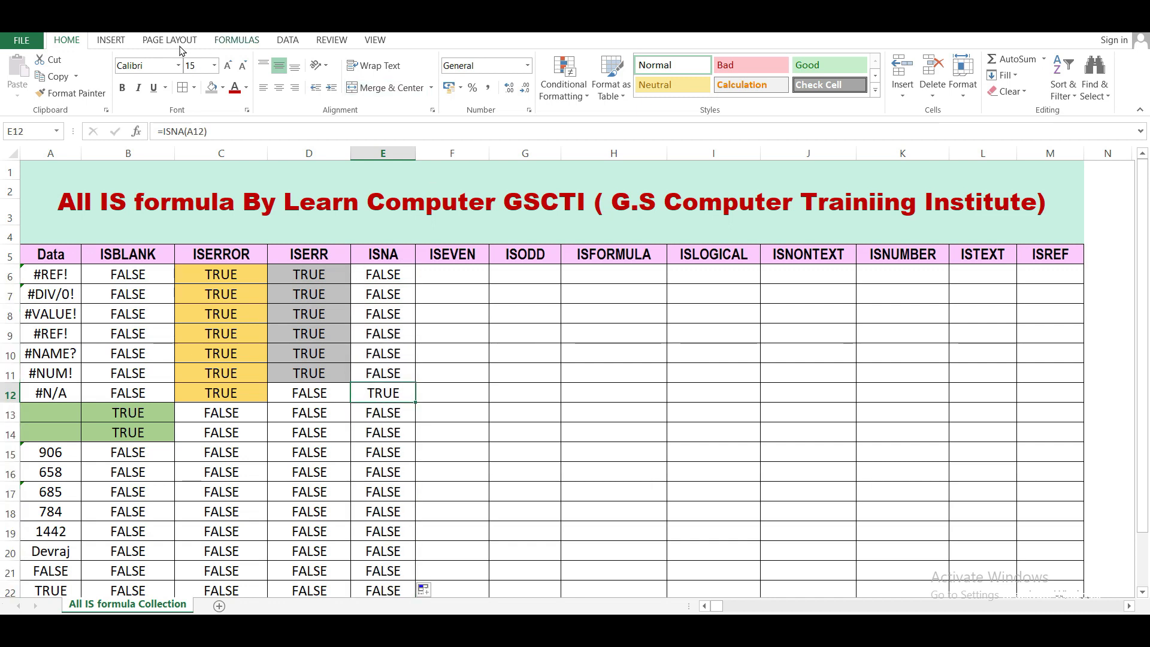
click(223, 88)
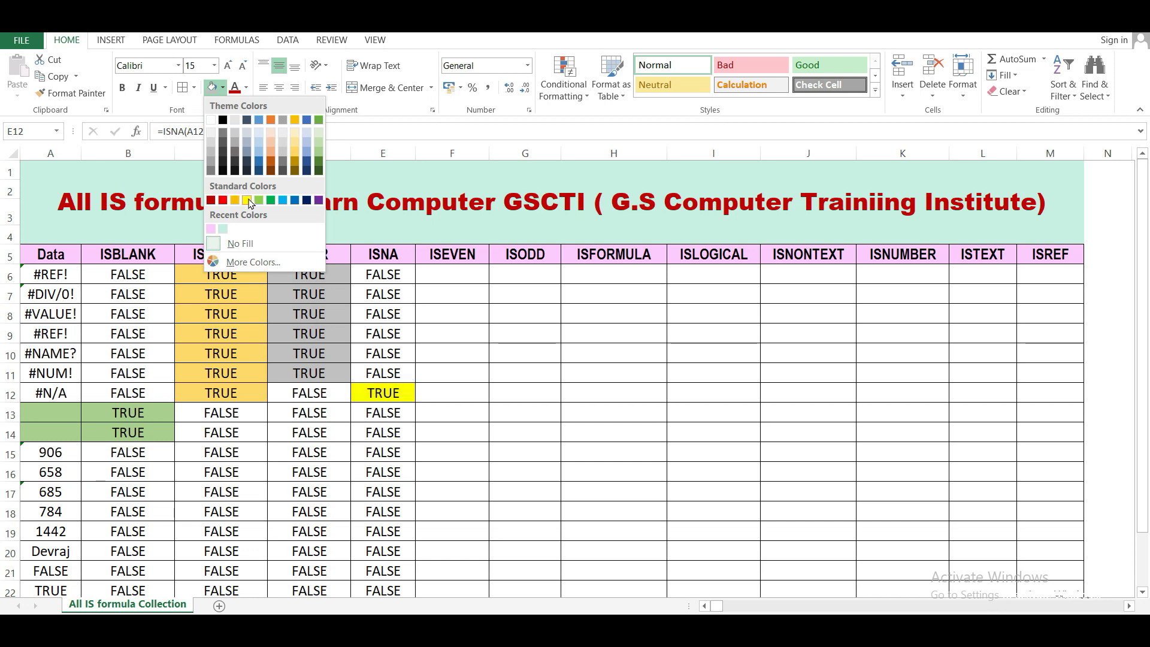
click(247, 200)
scroll(390, 536, down, 3)
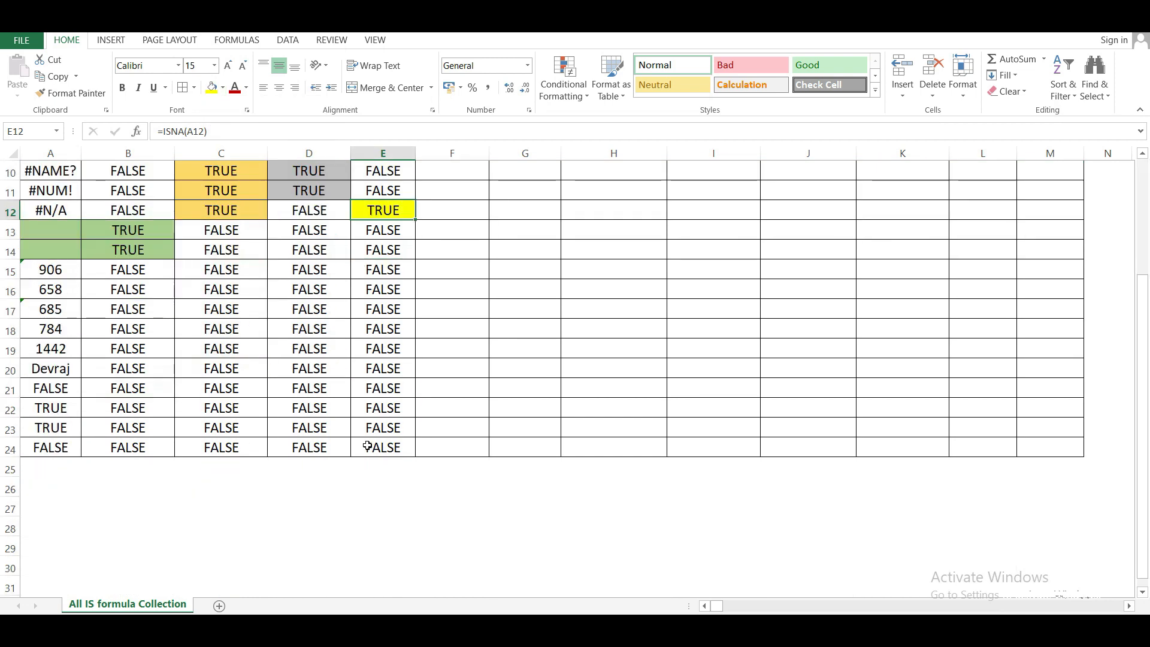
scroll(385, 517, up, 3)
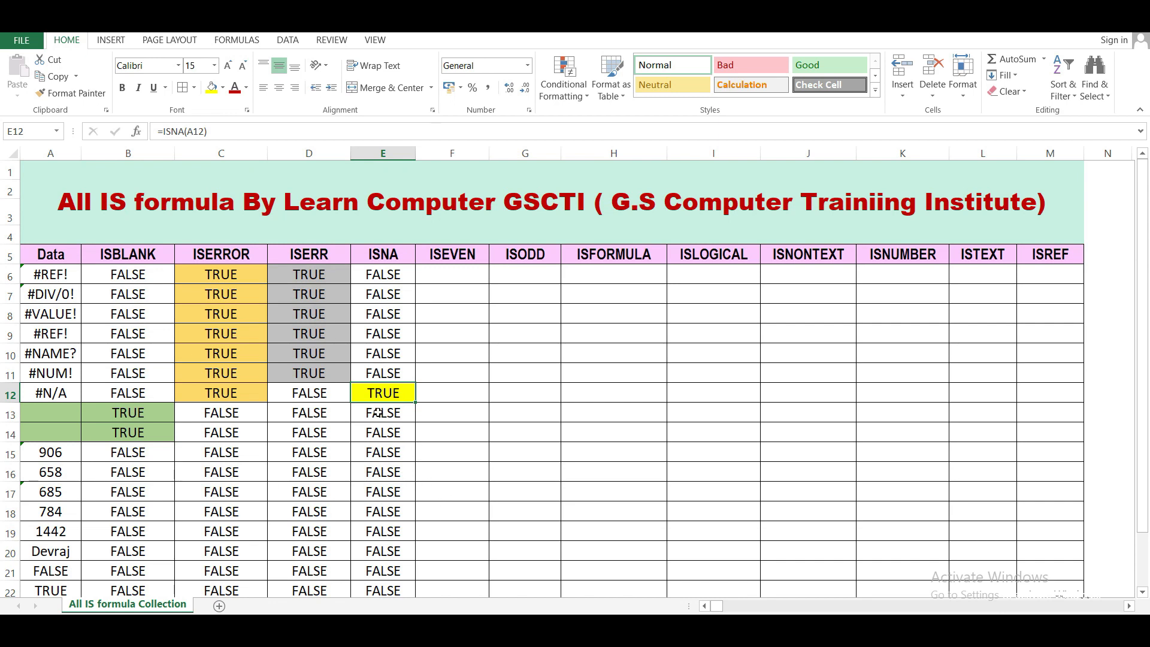
Step: Enter =ISEVEN(A6) in cell F6 and fill the formula down through F24
click(467, 271)
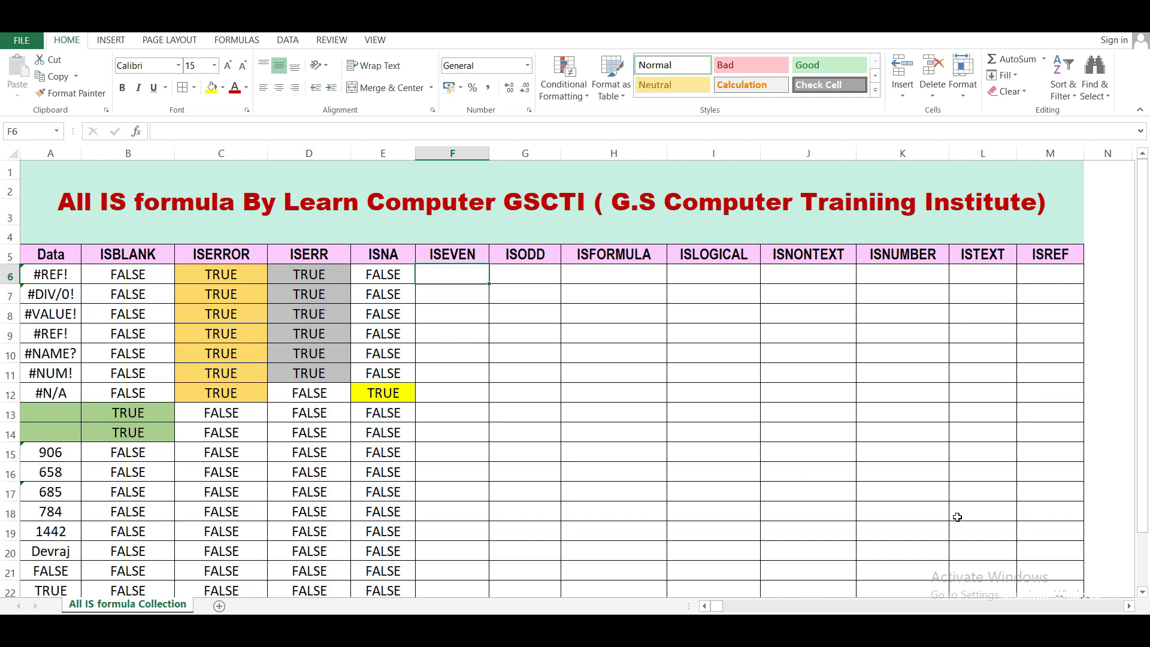
text(=is)
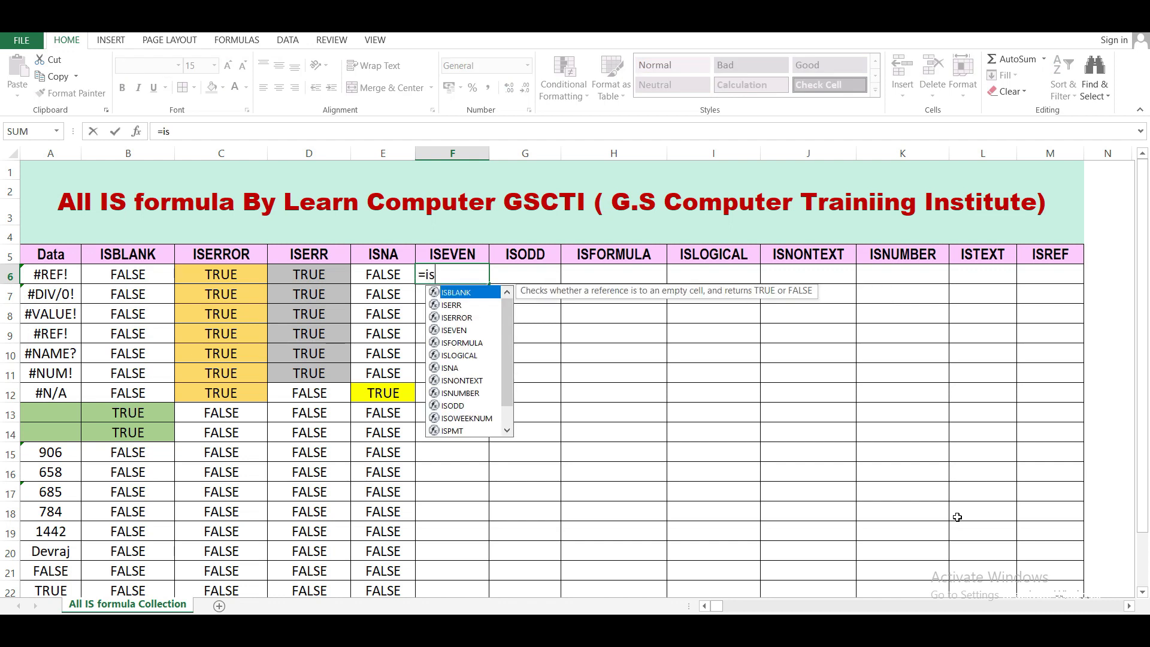
text(ev)
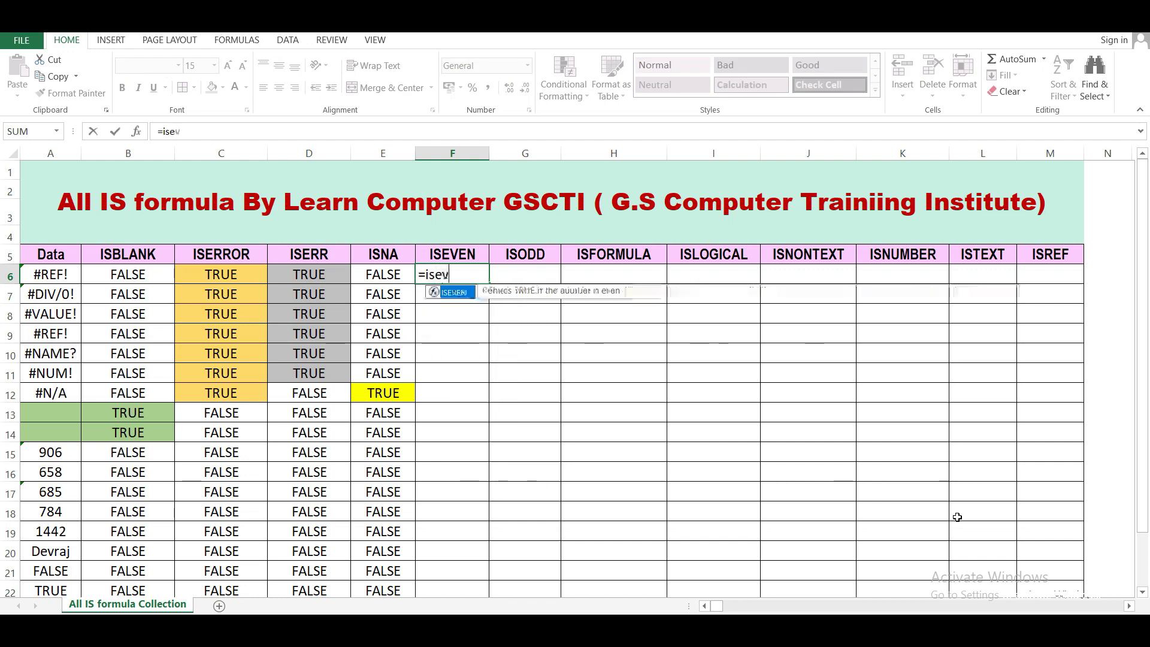
key(Tab)
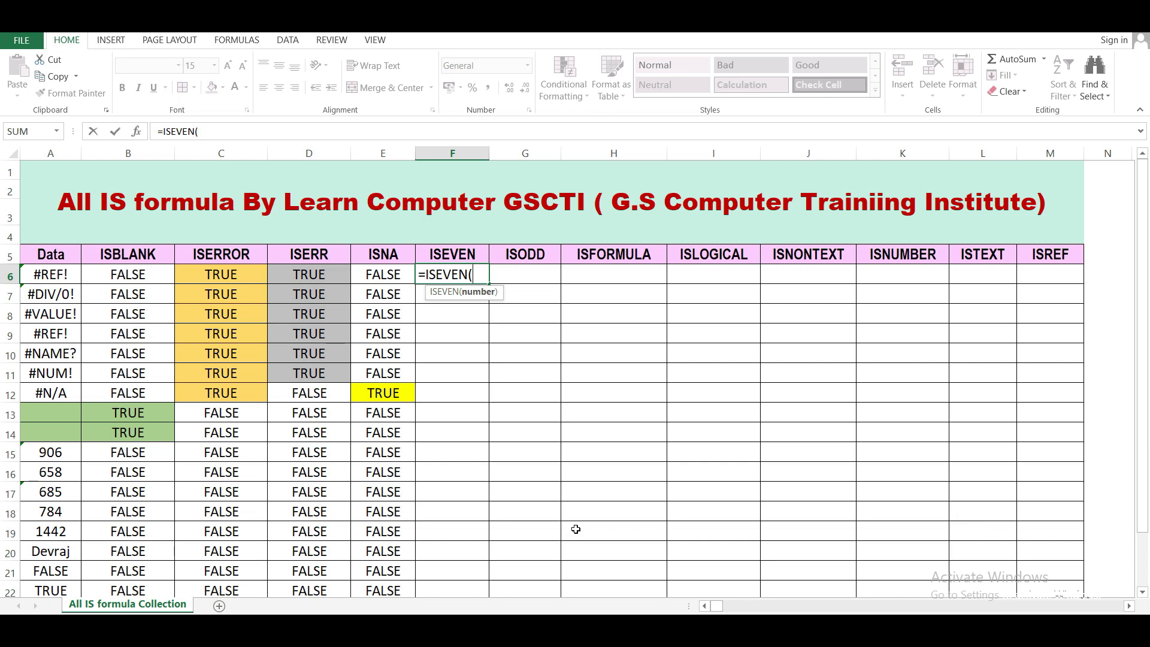
click(49, 274)
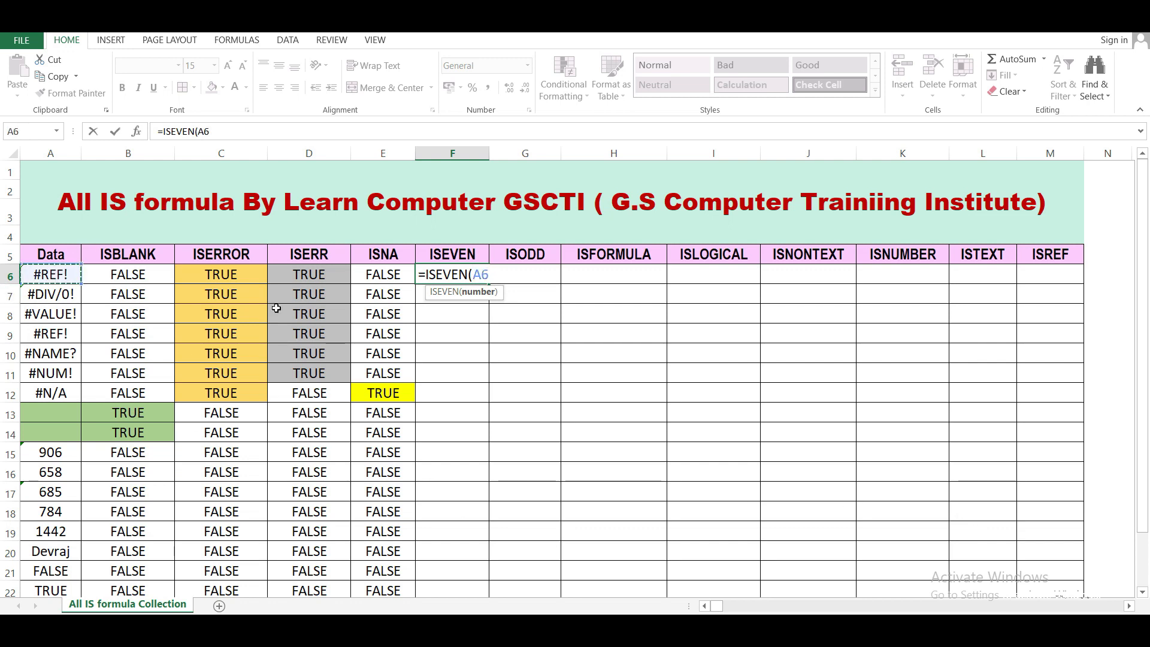
key(Return)
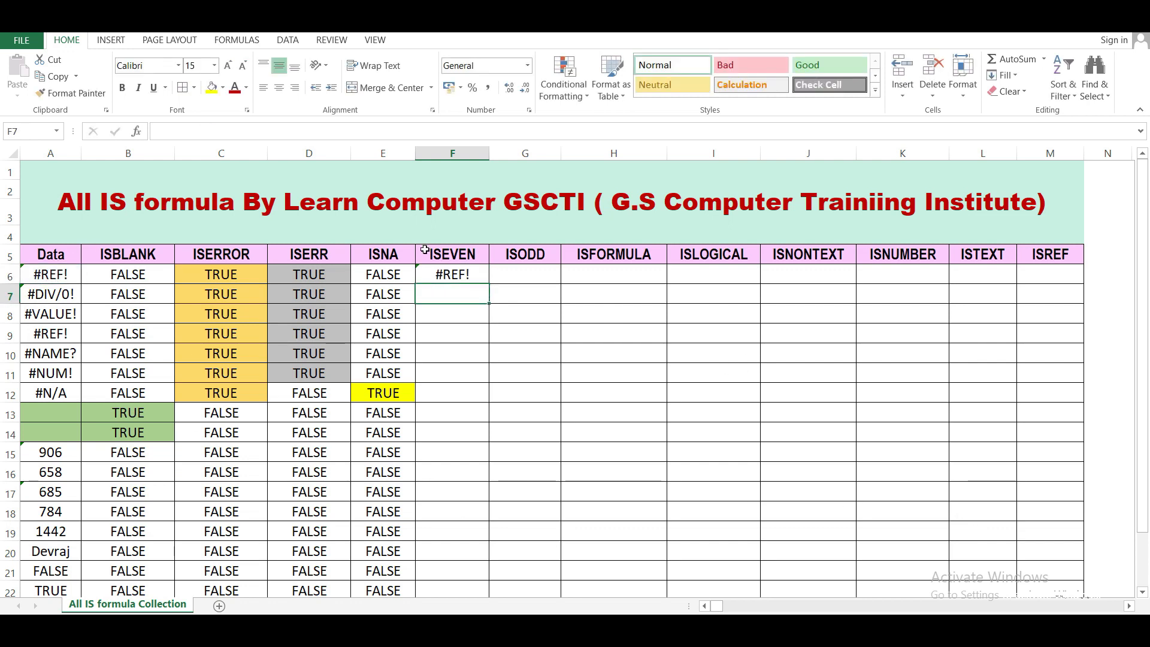
click(438, 272)
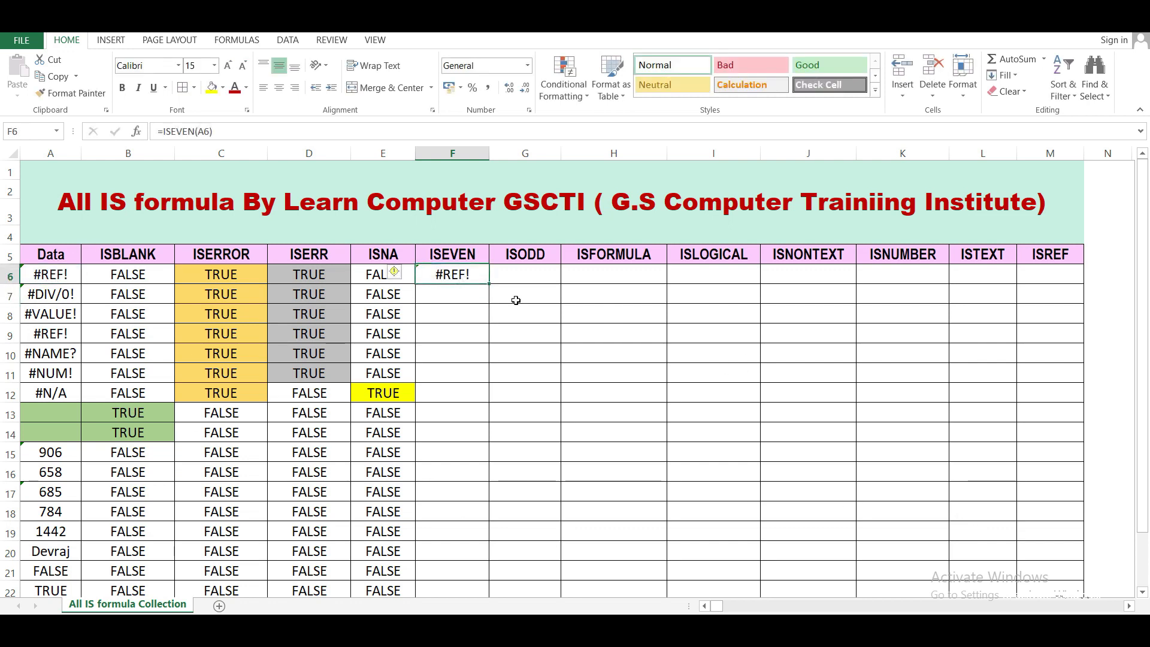
double_click(489, 283)
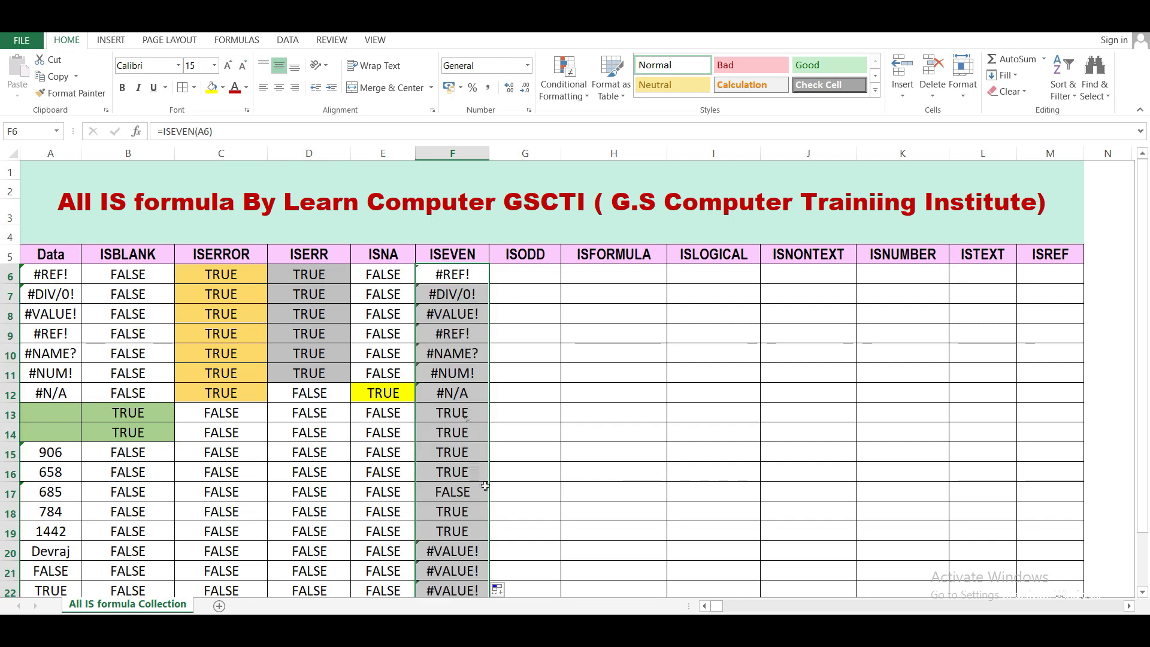
Step: Shade the ISEVEN results in F13:F15, F18 and F19 together with the standard green fill colour
scroll(513, 462, down, 1)
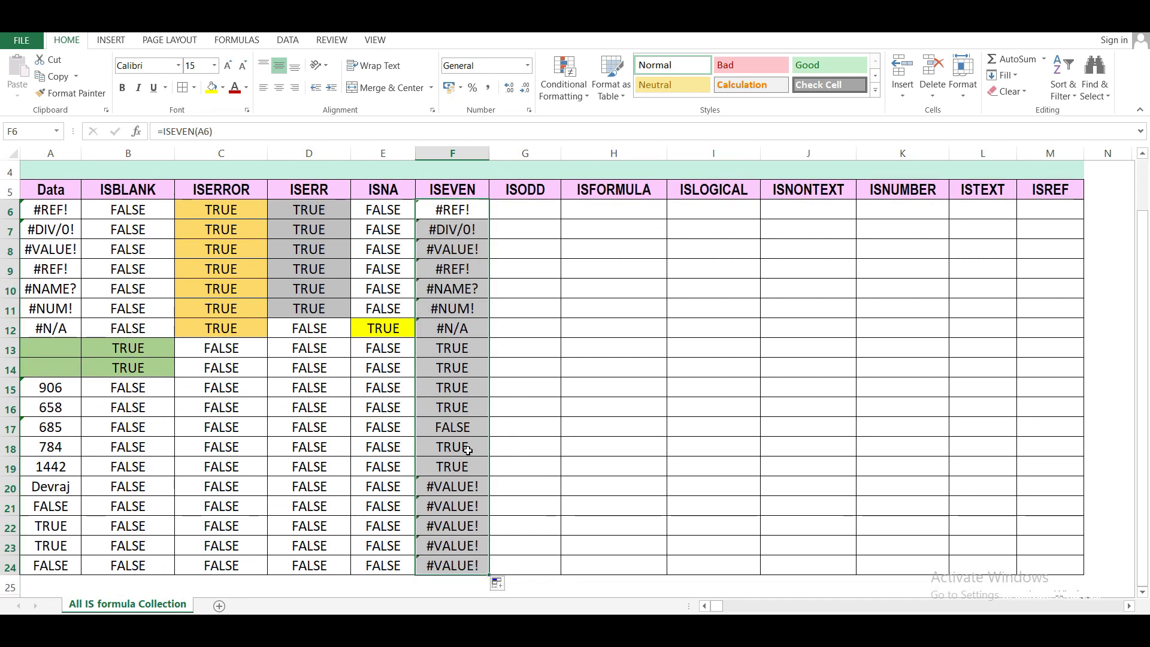
click(466, 448)
drag(463, 397, 455, 347)
ctrl+click(467, 448)
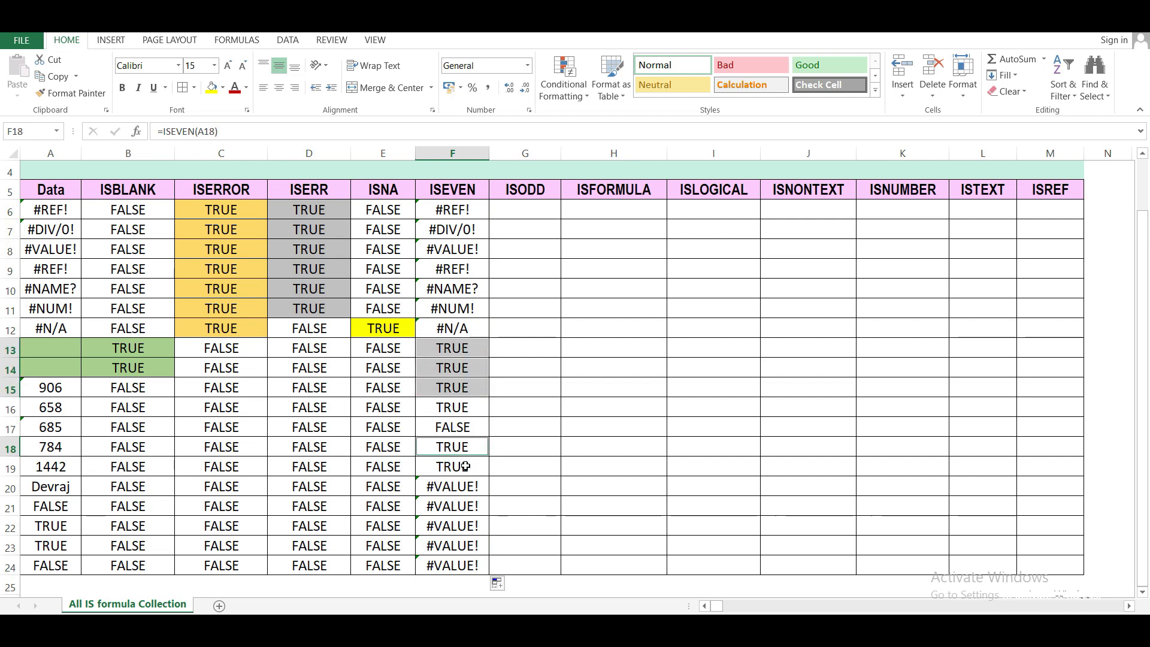
ctrl+click(466, 465)
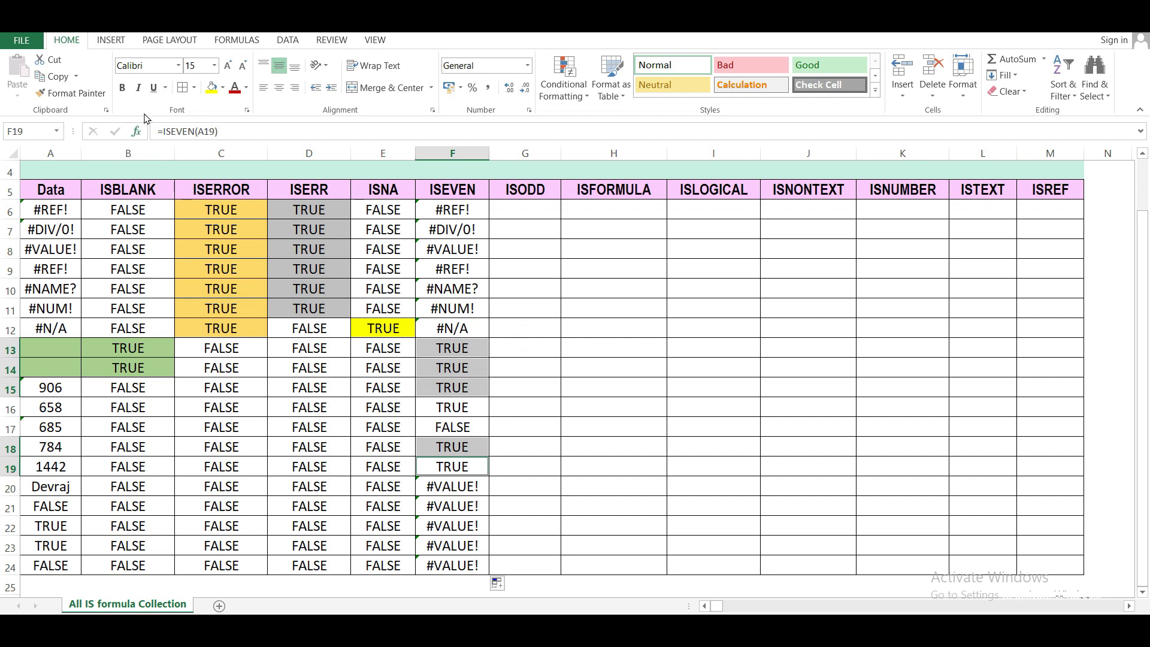
click(222, 87)
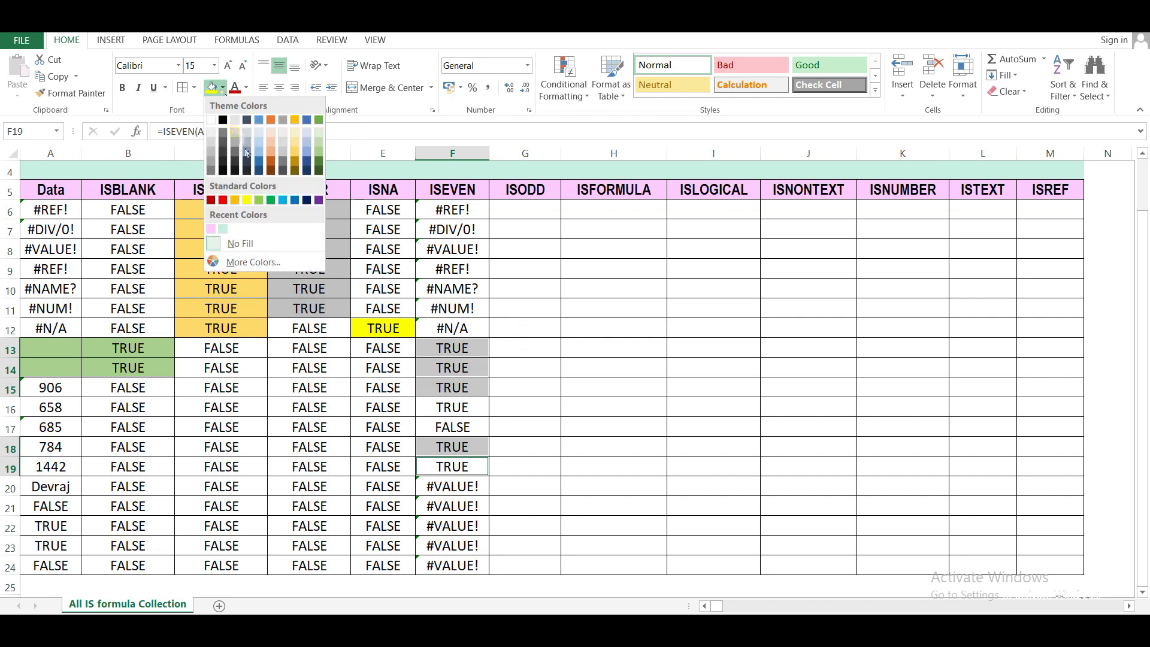
click(270, 201)
click(474, 355)
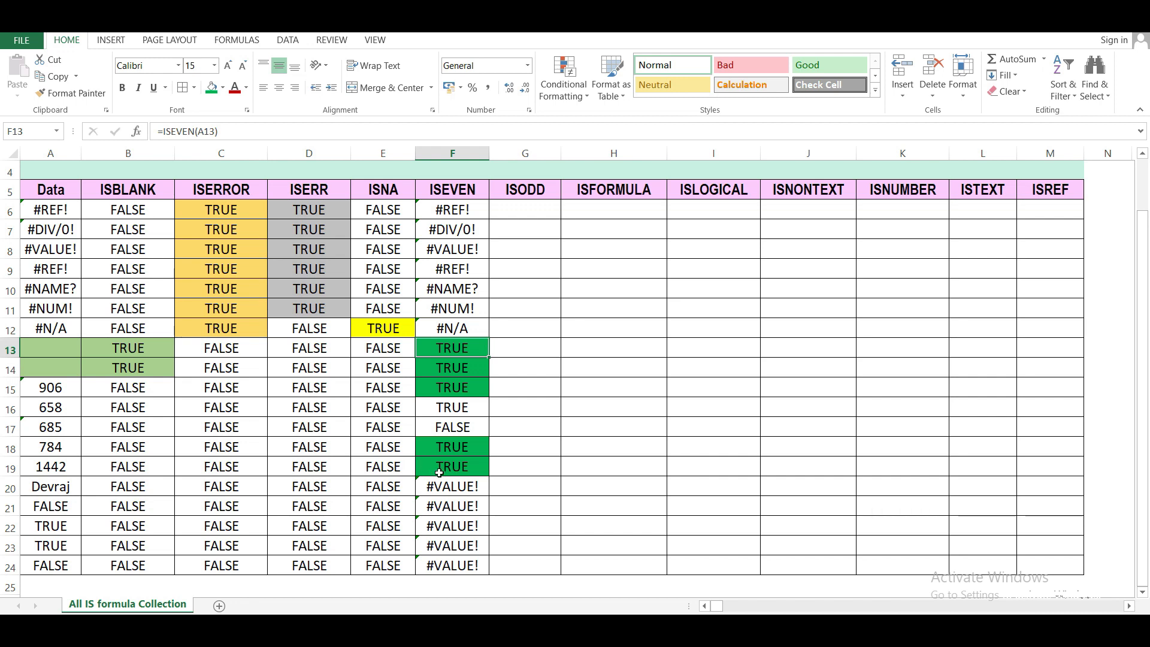
Step: Enter =ODD(A6) in cell G6 of the ISODD column and fill the formula down through G24
click(516, 207)
text(=)
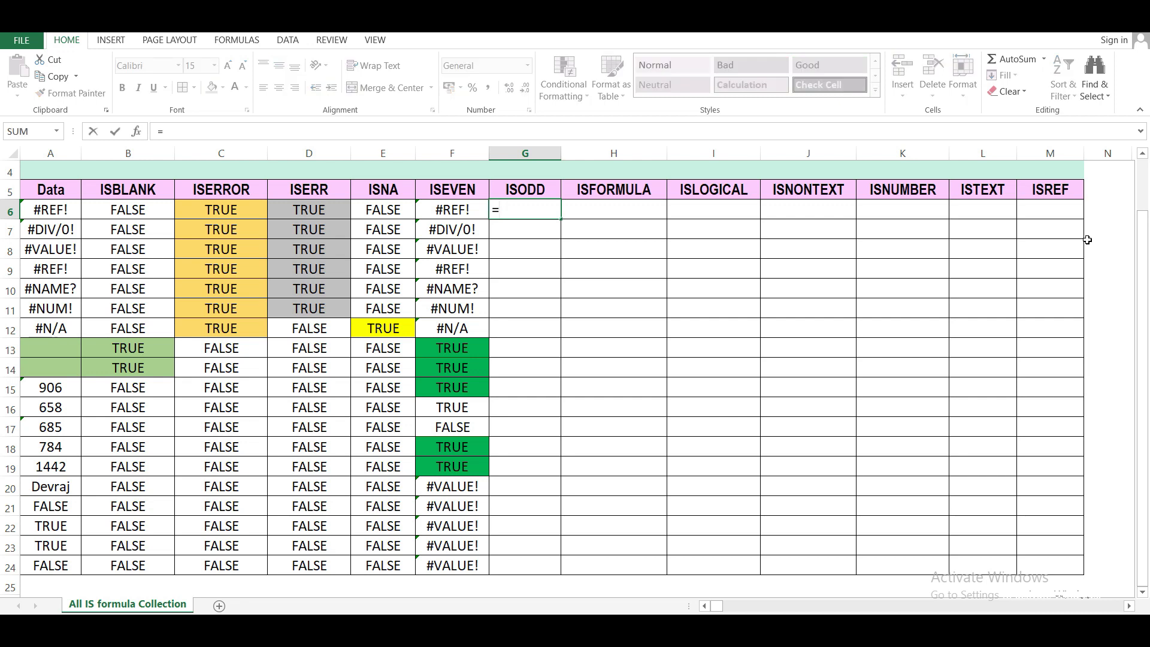
text(odd)
key(Tab)
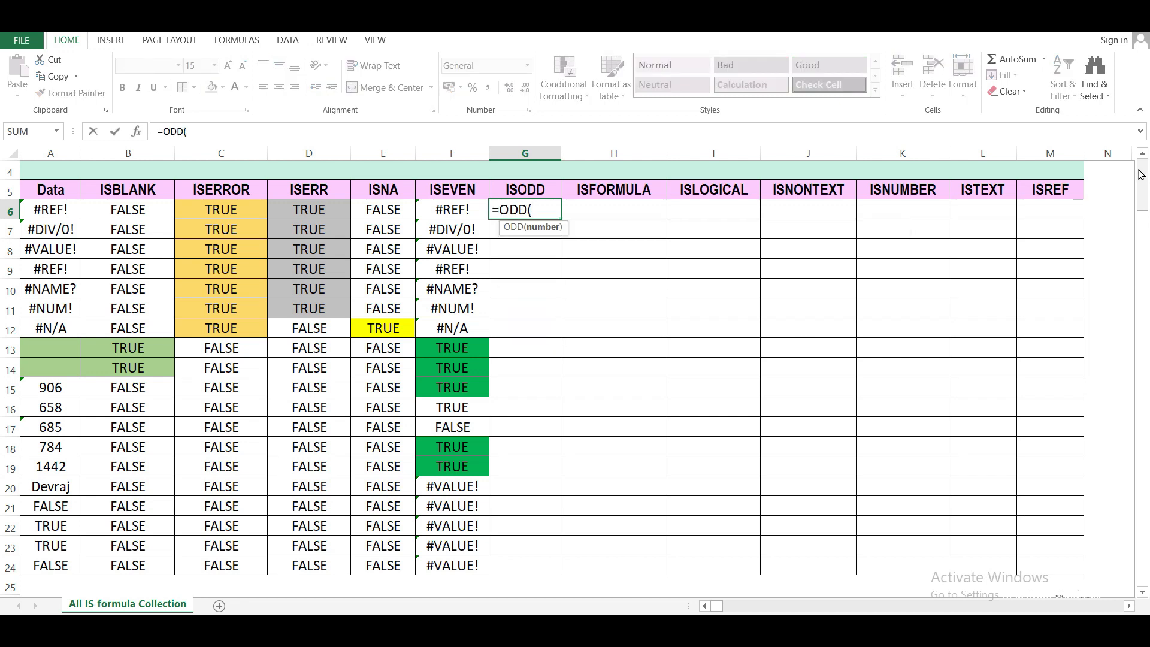
click(48, 206)
text())
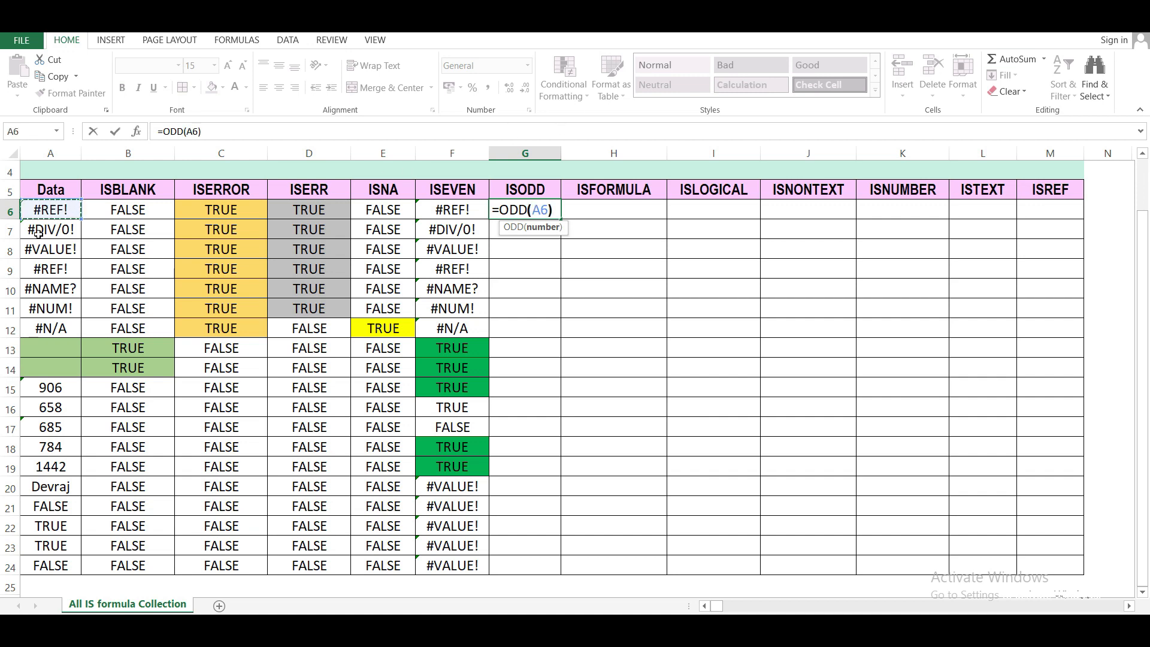
key(Return)
click(539, 206)
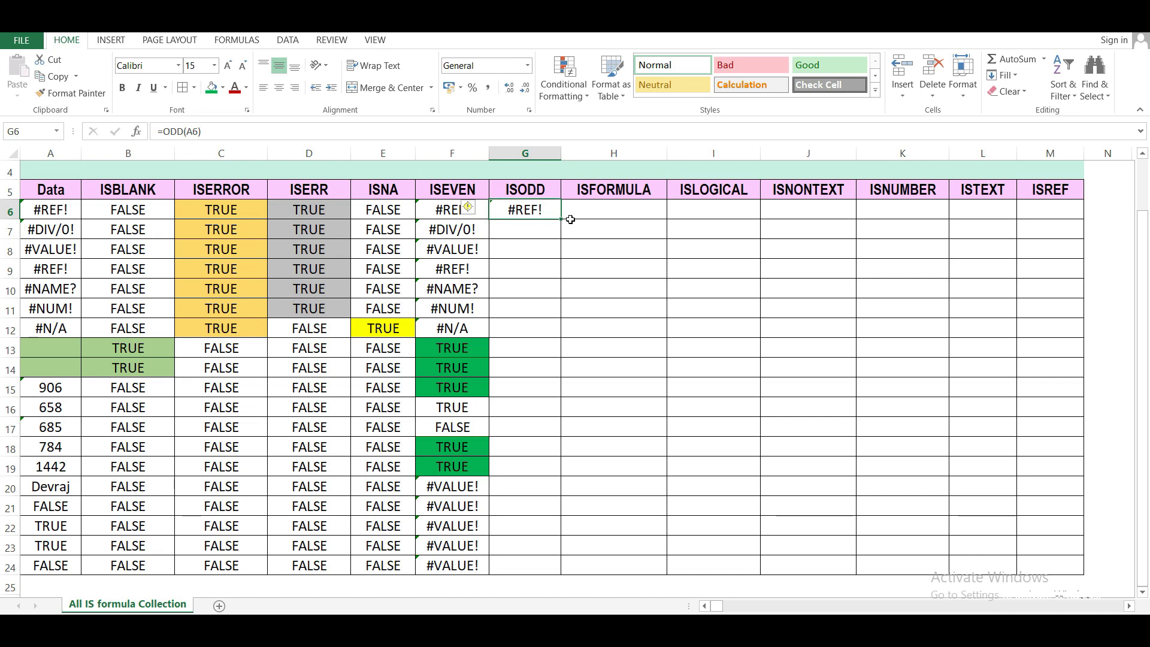
double_click(565, 219)
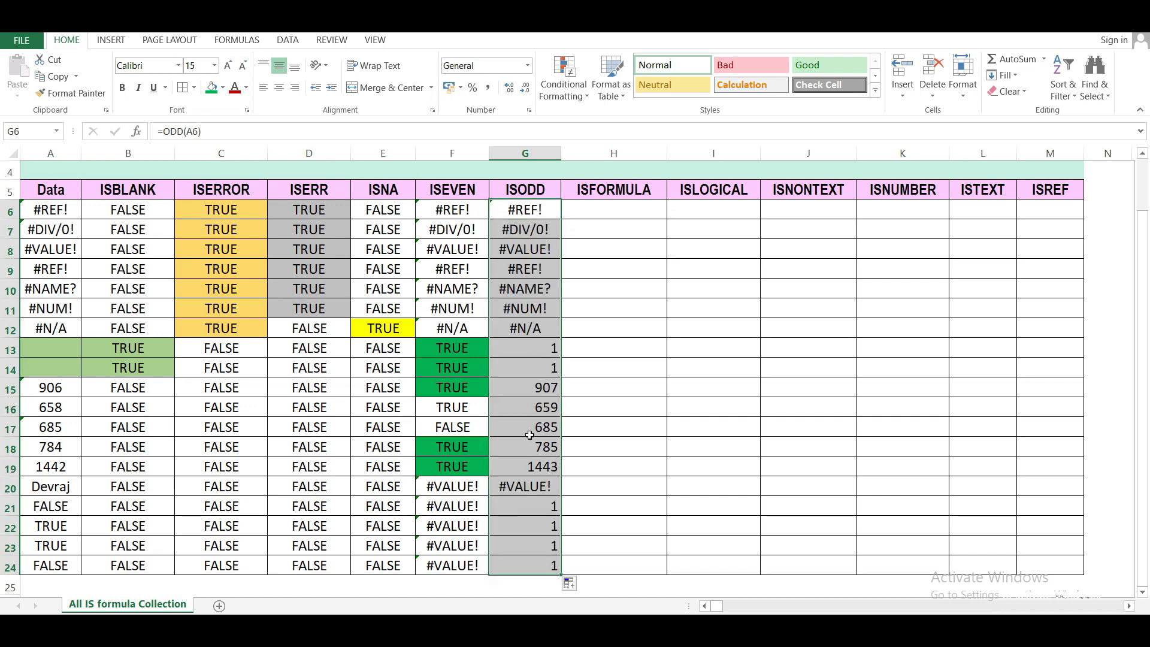
Step: Examine the formulas and results in the ISODD column cell by cell
click(521, 353)
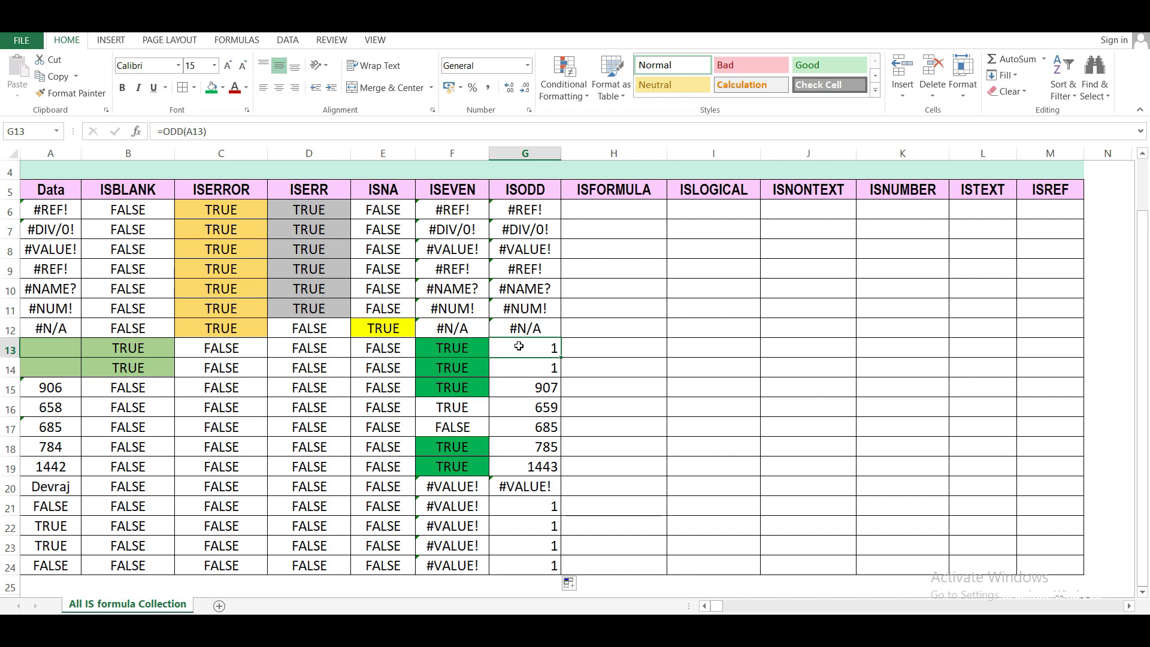
click(525, 364)
click(525, 394)
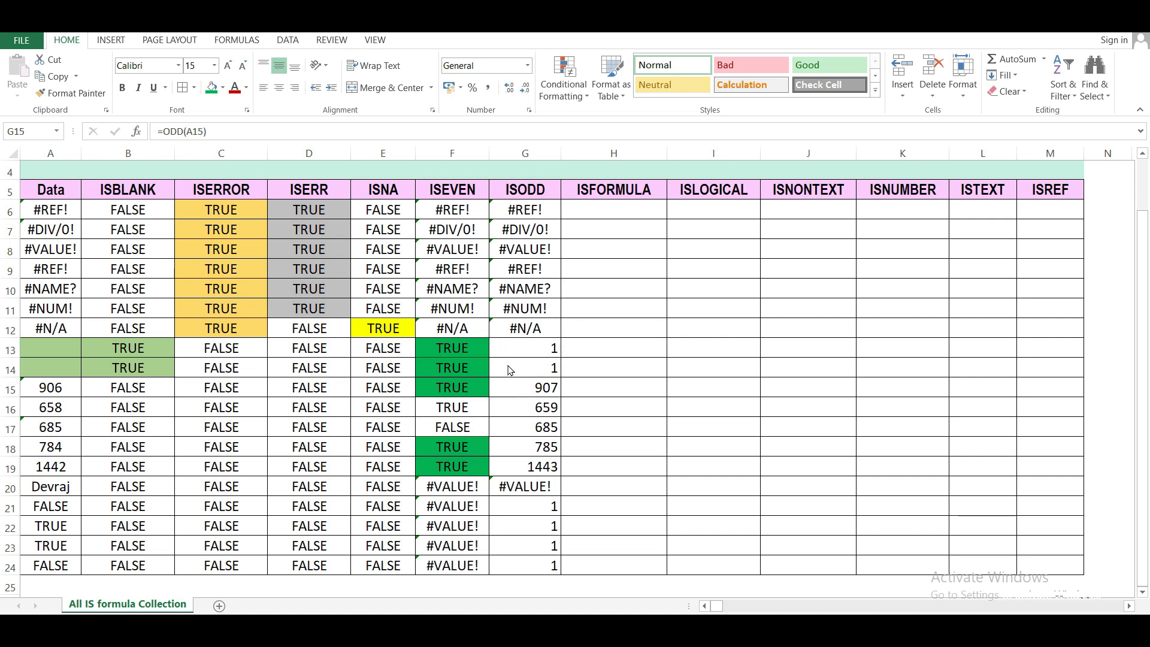
click(522, 211)
key(Down)
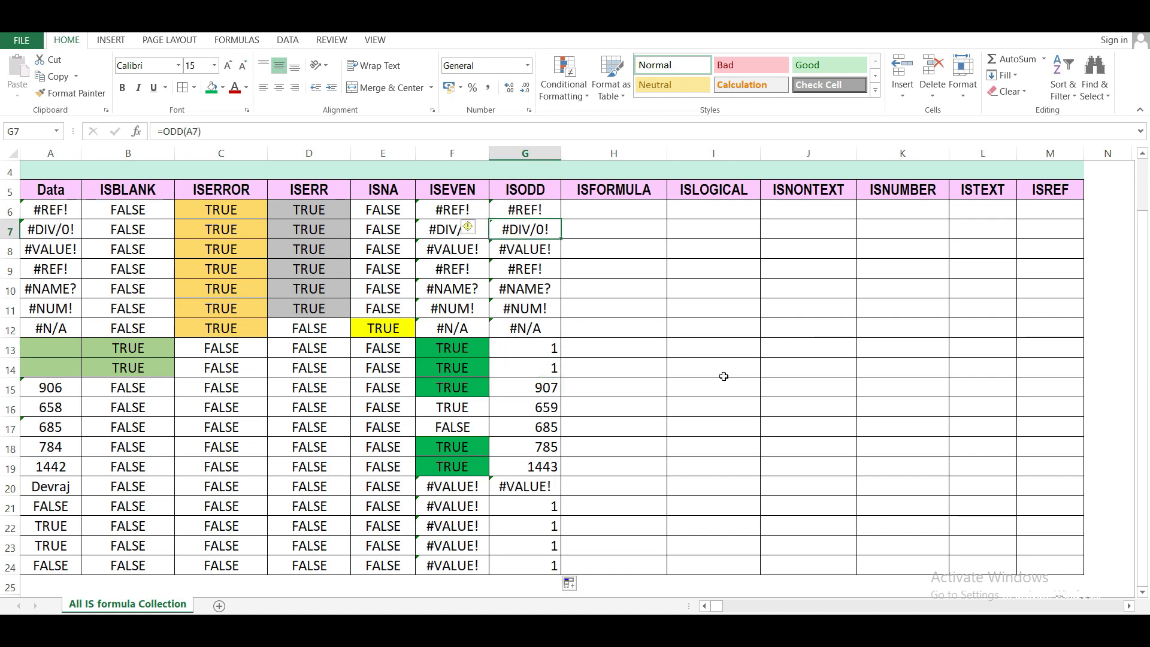
key(Down)
key(Down)
key(Down)
key(Down)
key(Down)
key(Down)
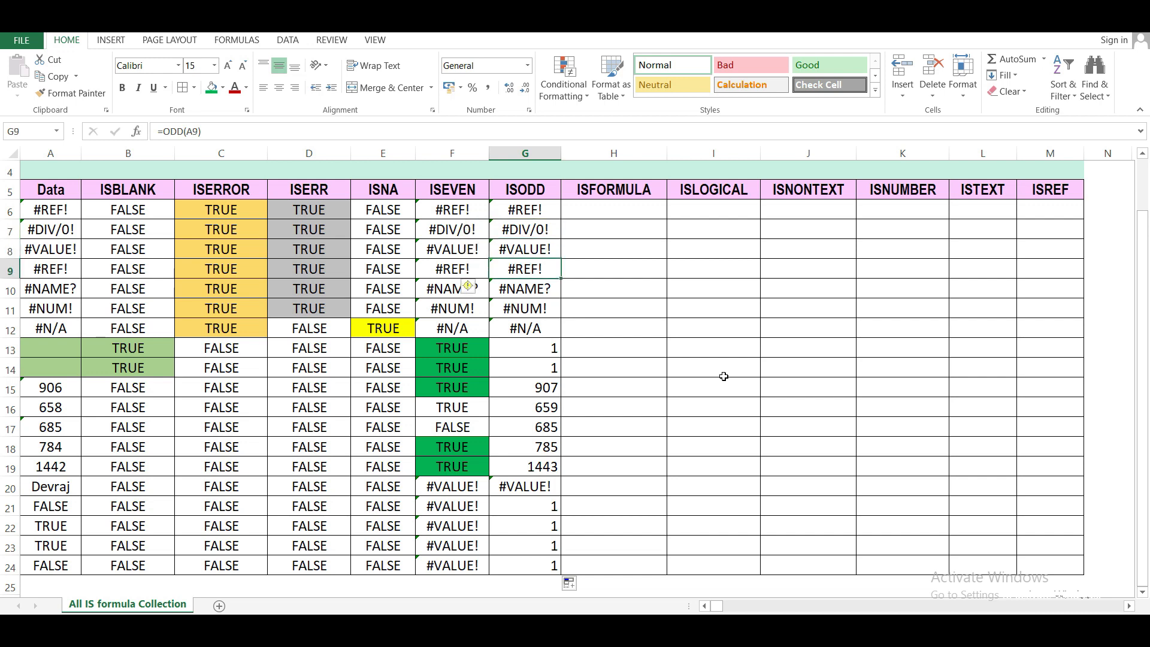
Step: Compare the ISODD results with the column A data, going through the cells from G9 down past G17
key(Down)
key(Up)
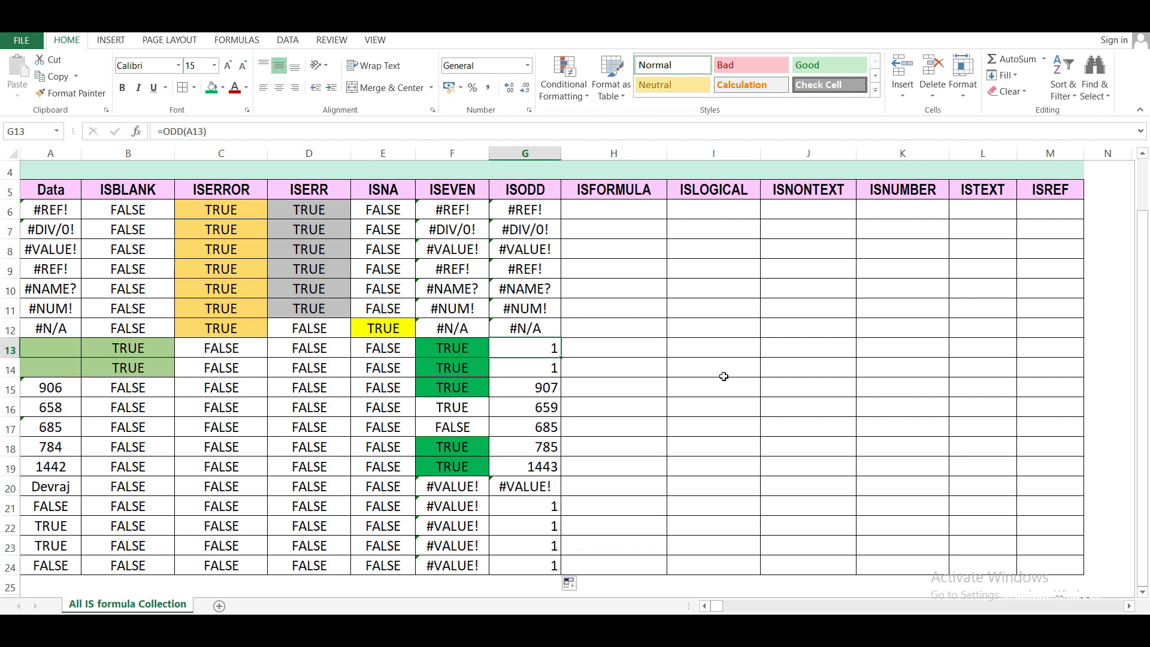
key(Down)
key(Down)
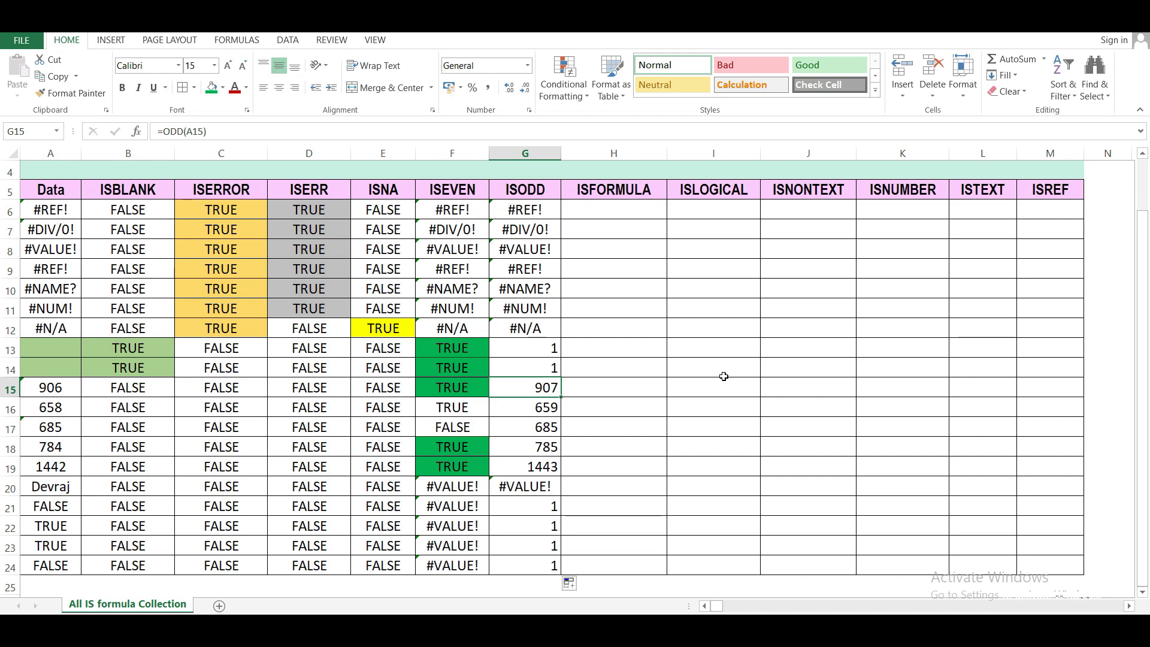
key(Down)
key(Down)
key(Down)
key(Up)
key(Up)
key(Up)
key(shift+Down)
key(shift+Down)
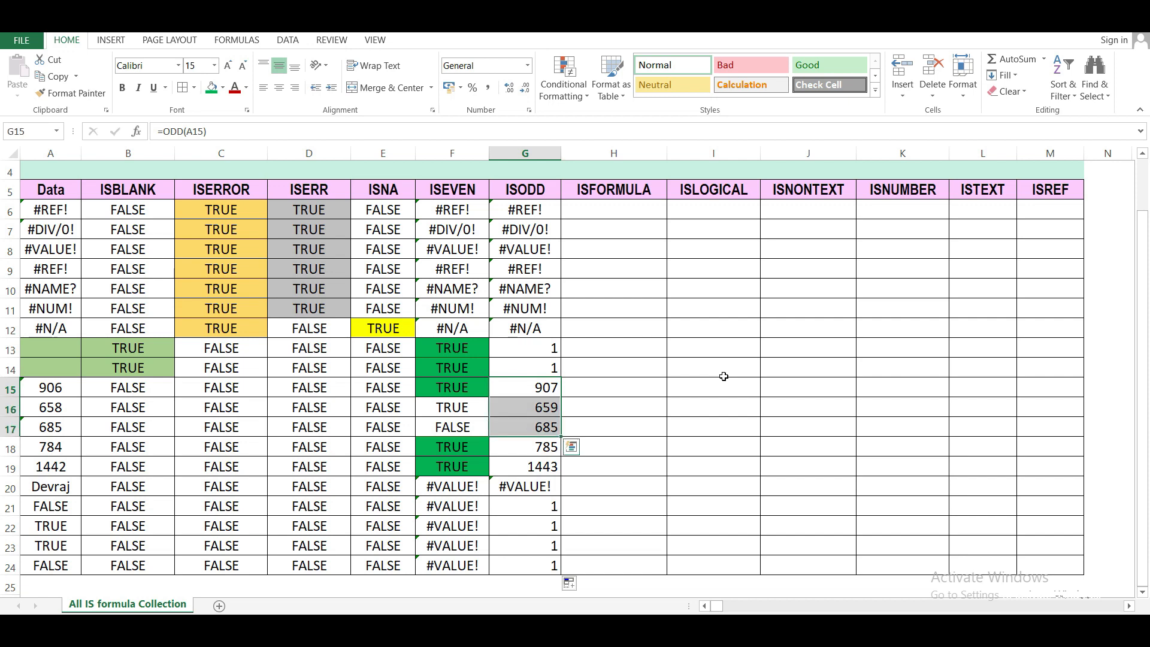
key(Down)
key(Down)
key(Down)
key(Up)
key(Up)
key(Up)
key(Up)
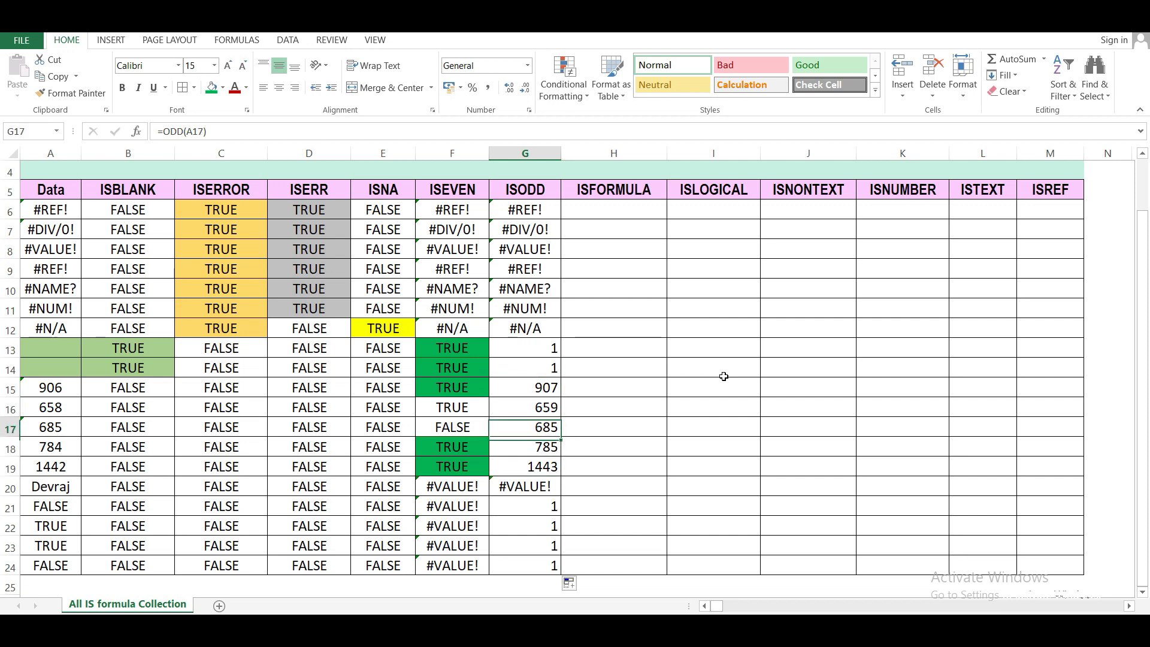
Step: Enter =ISFORMULA(A6) in cell H6 and fill the formula down through H24
click(590, 215)
text(=if)
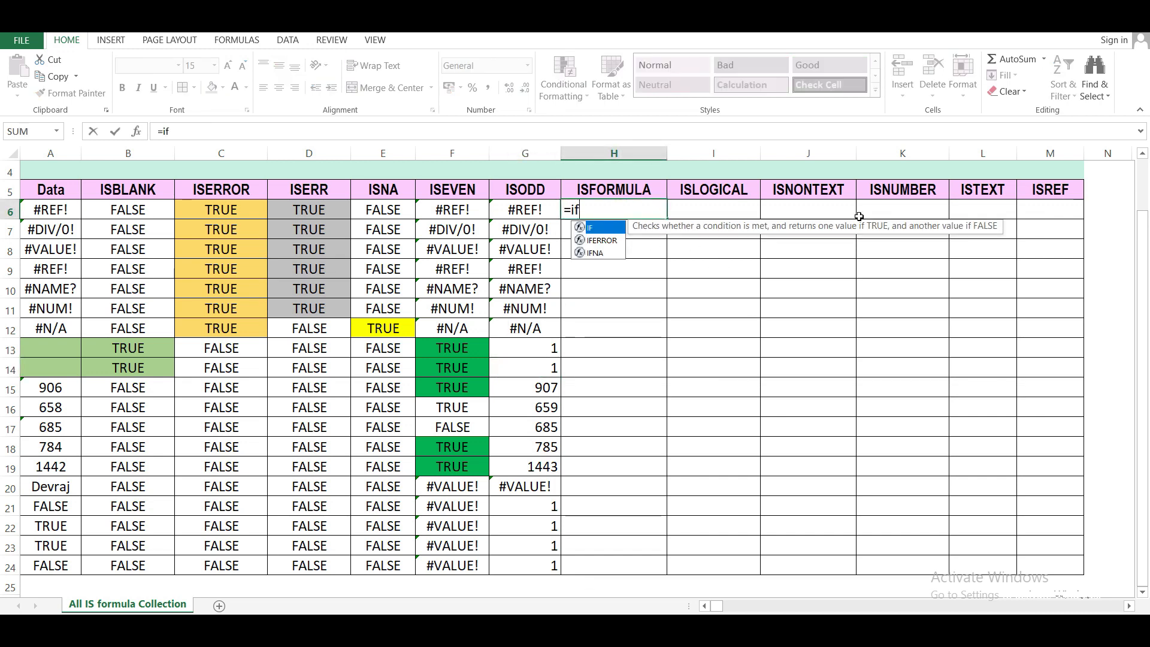
text(f)
key(BackSpace)
key(BackSpace)
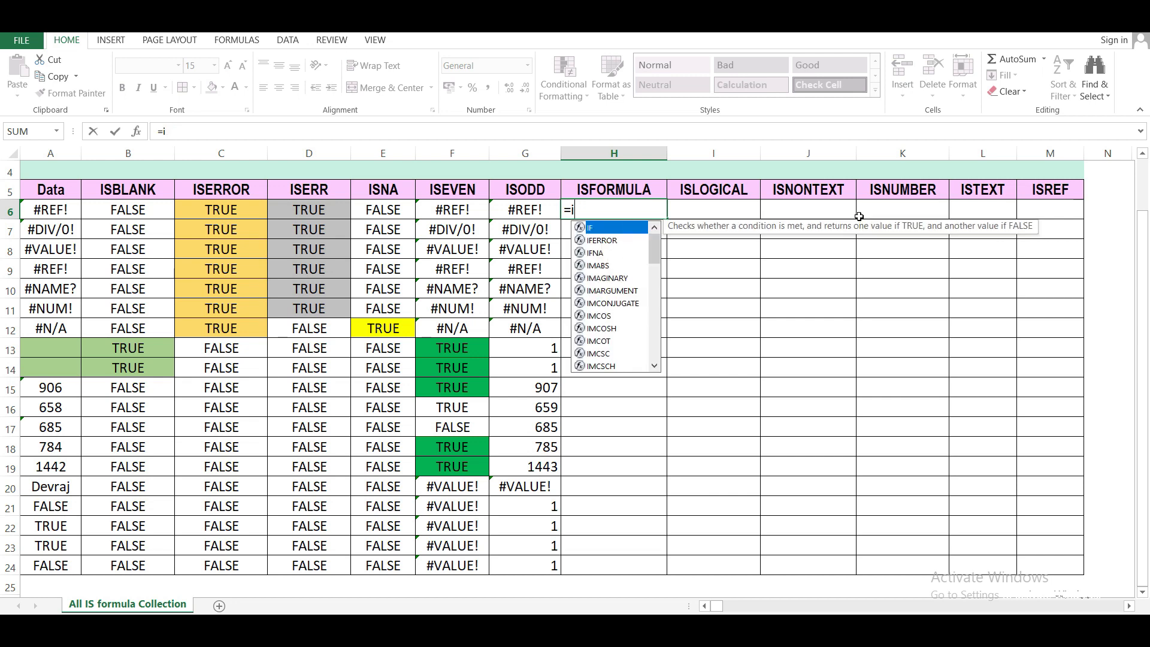
text(sfo)
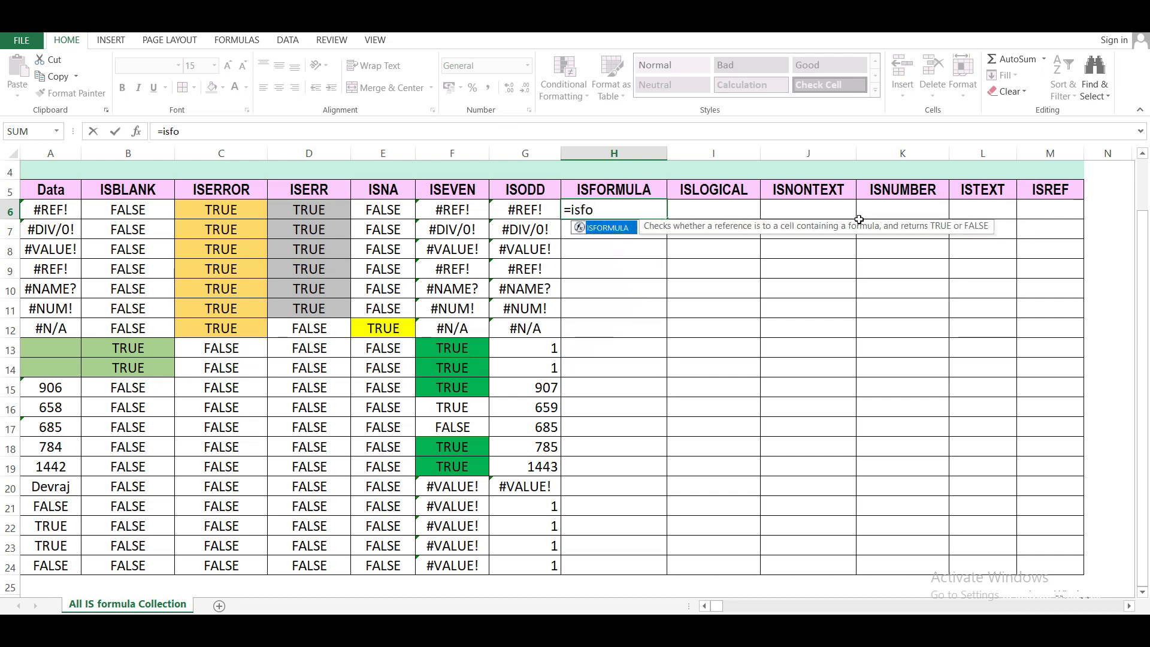
key(Tab)
click(45, 213)
text())
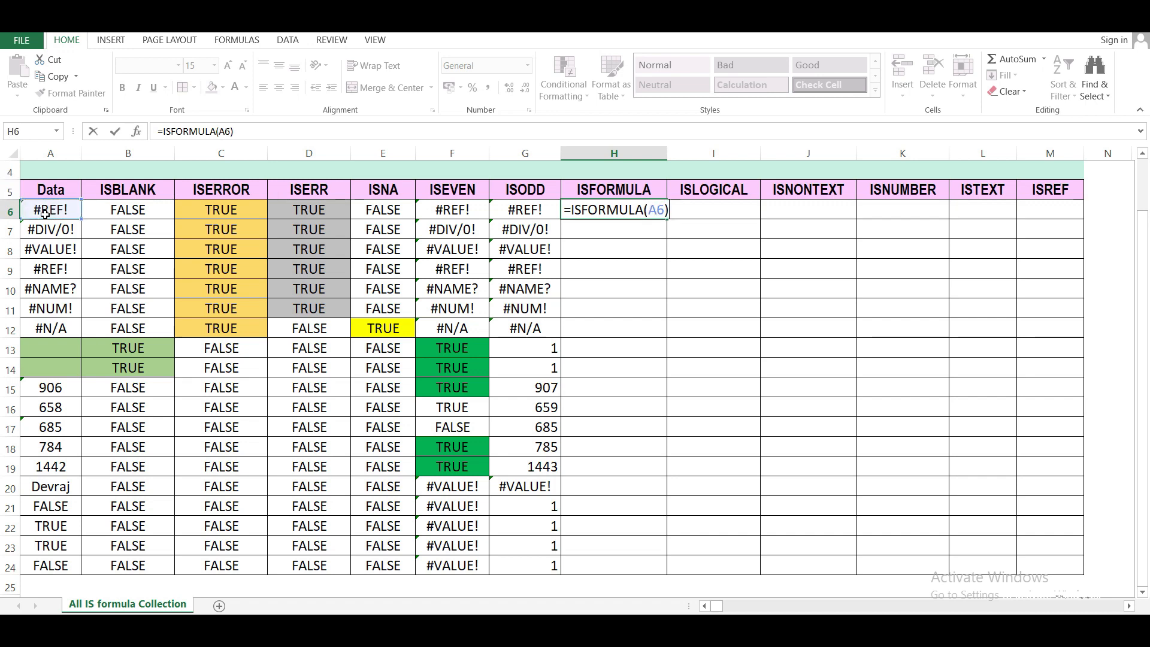
key(Return)
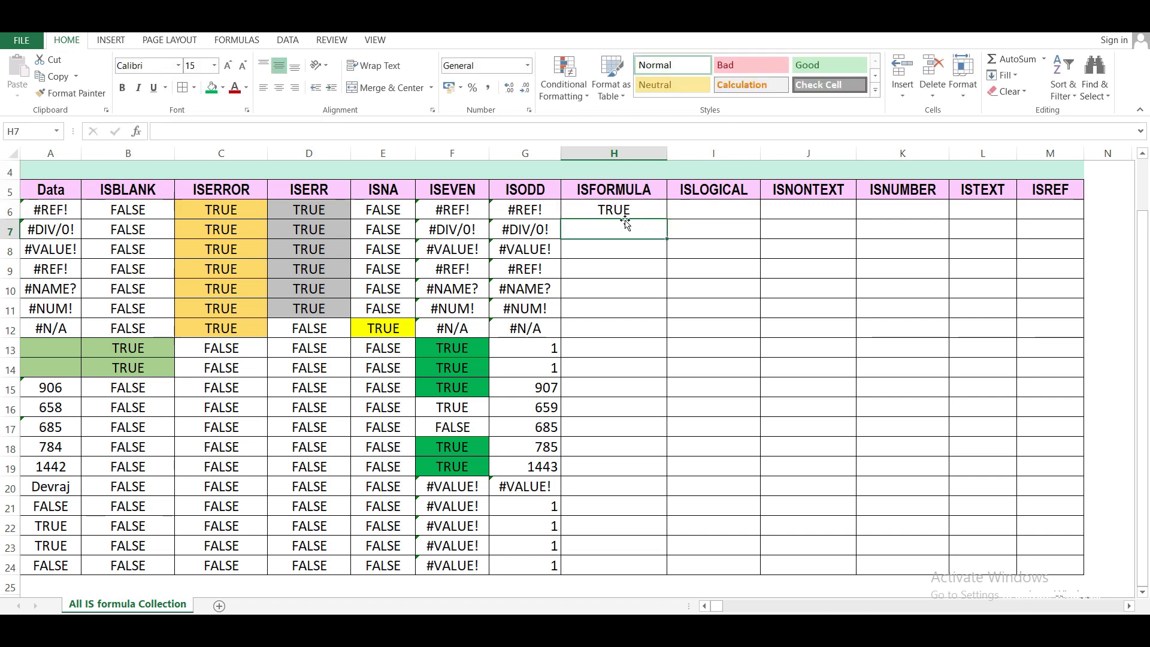
click(602, 210)
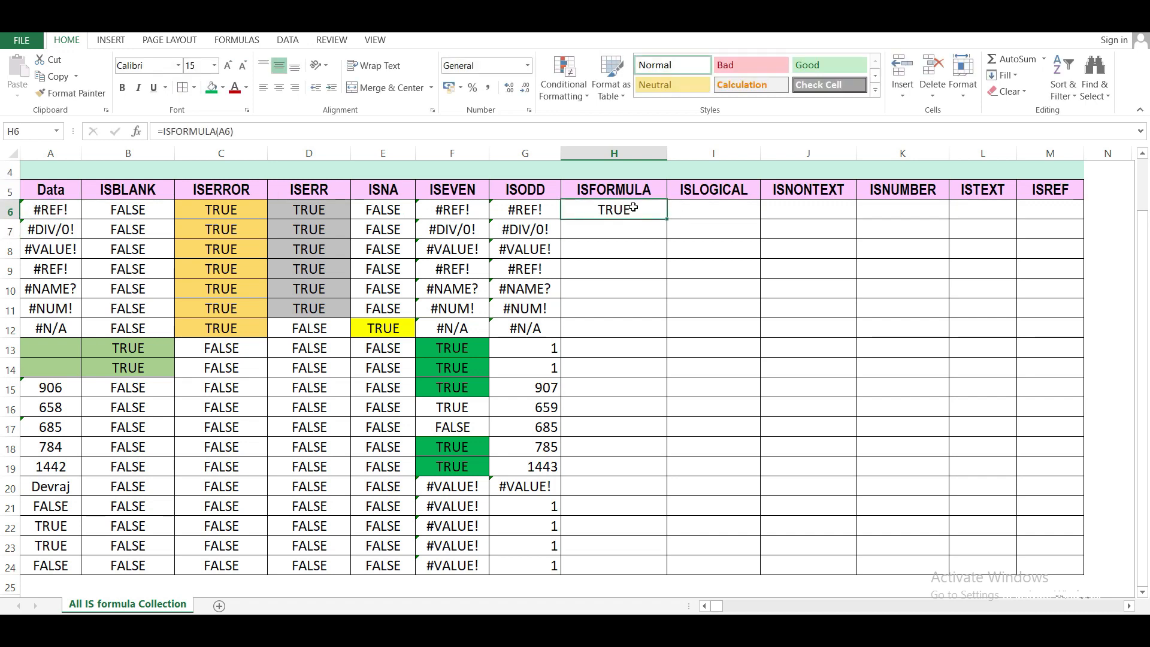
double_click(669, 220)
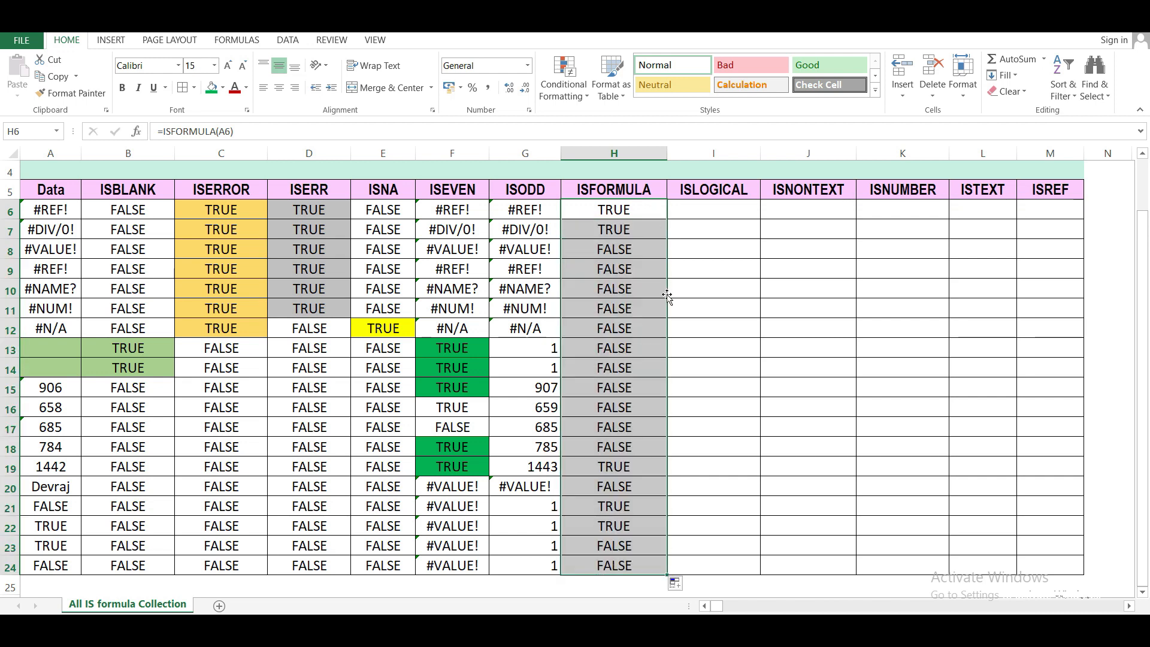
scroll(667, 295, down, 2)
scroll(669, 296, up, 2)
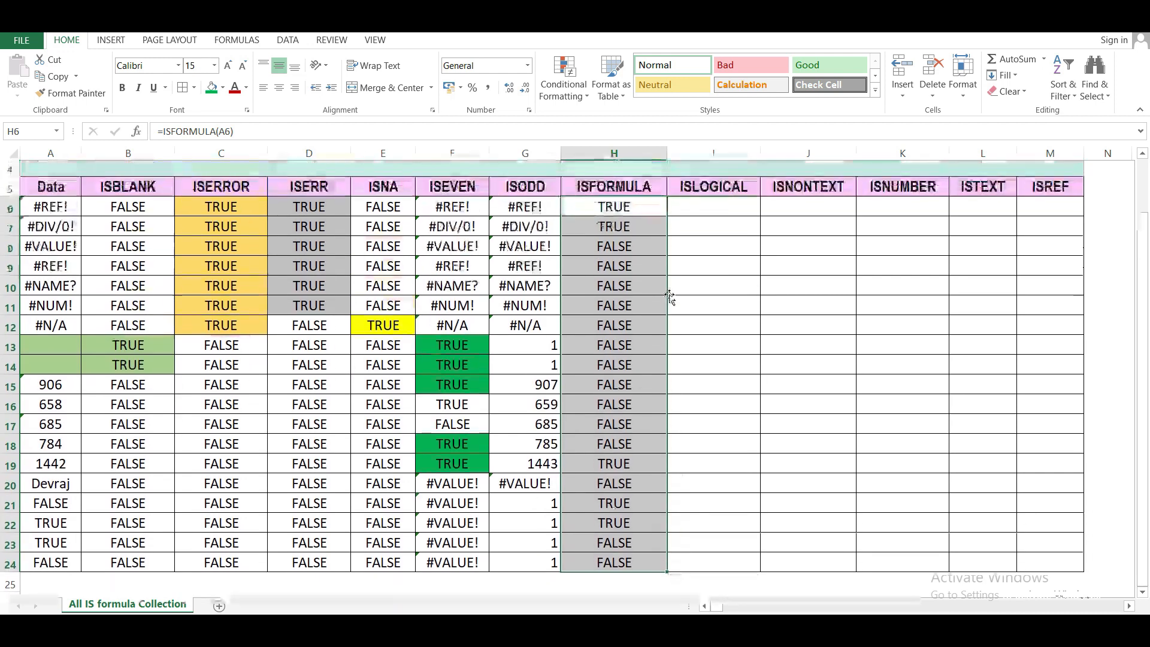
Step: Shade the ISFORMULA results in H6:H7 with the standard orange fill colour
click(633, 217)
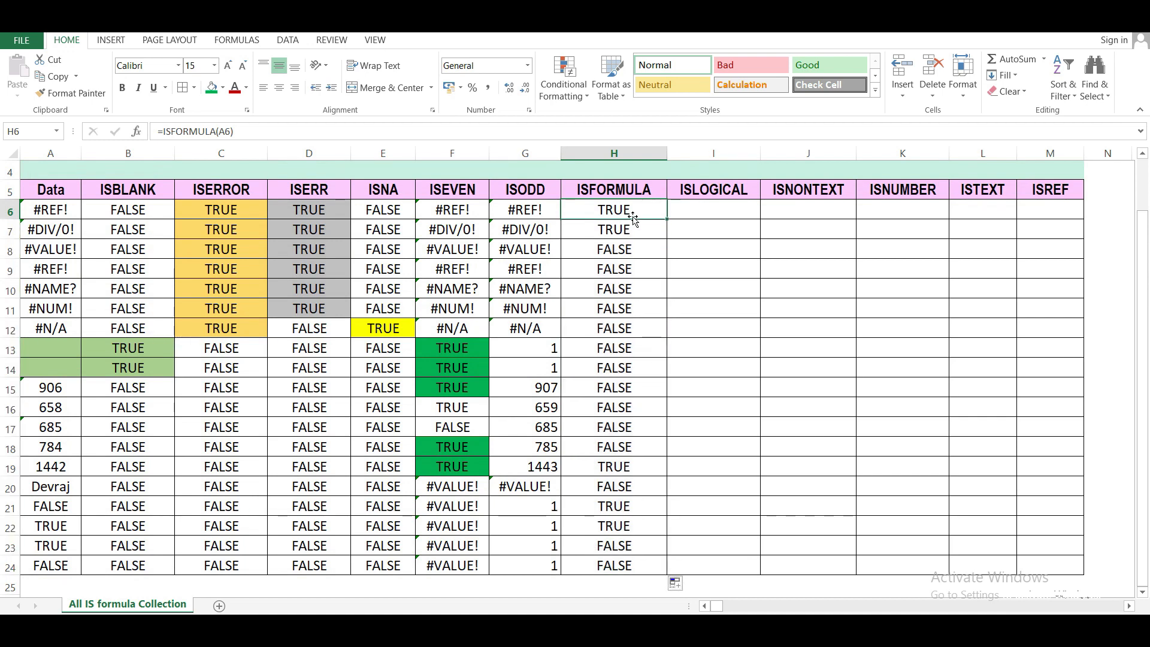
key(shift+Down)
key(shift+Down)
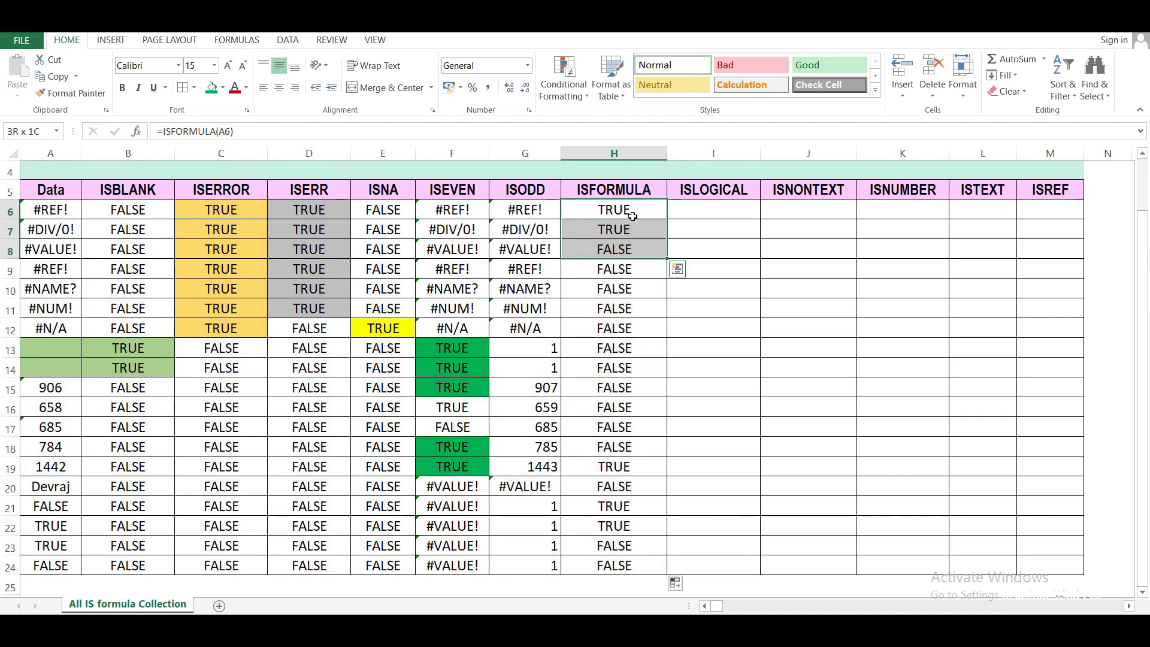
key(shift+Up)
key(shift+Up)
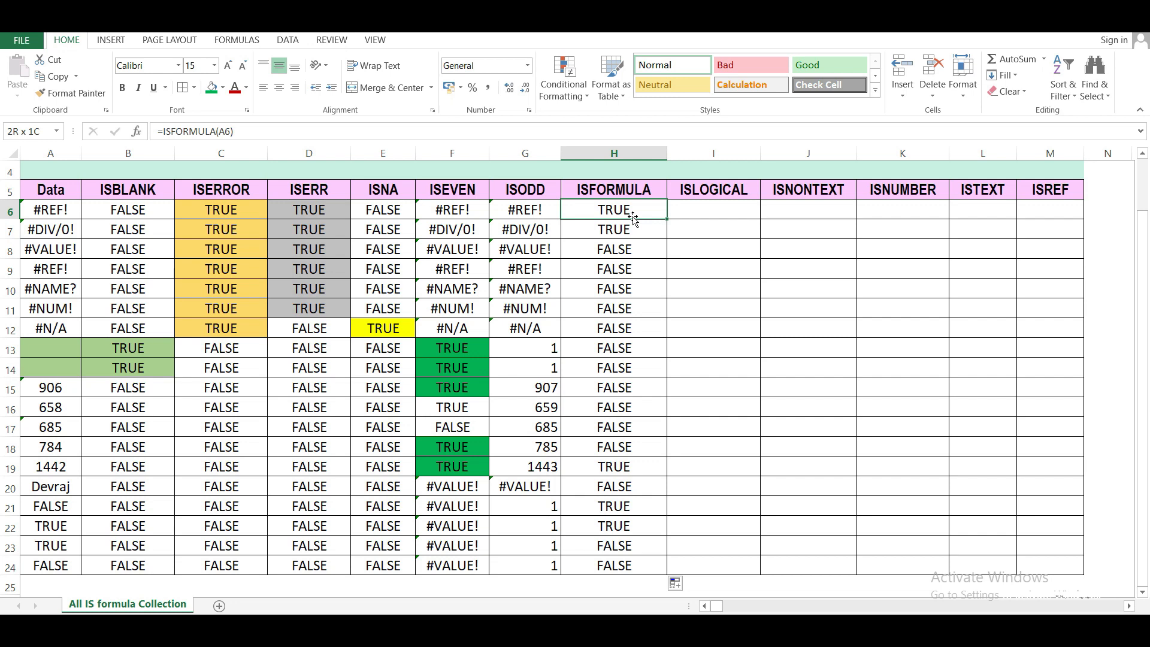
key(shift+Down)
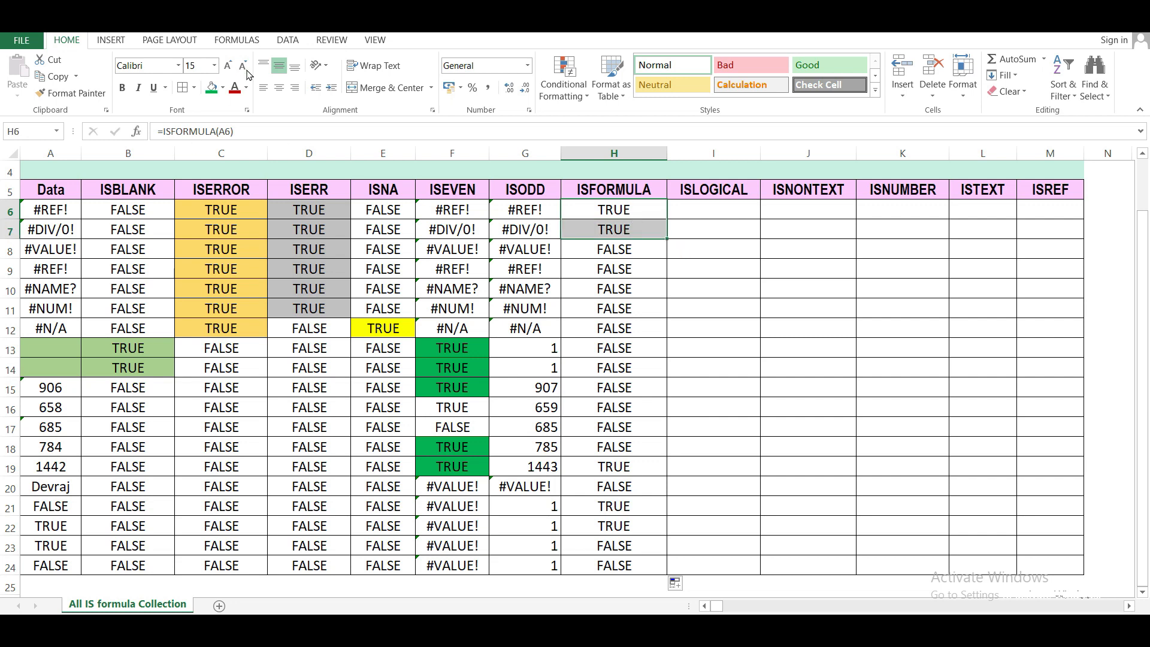
click(222, 88)
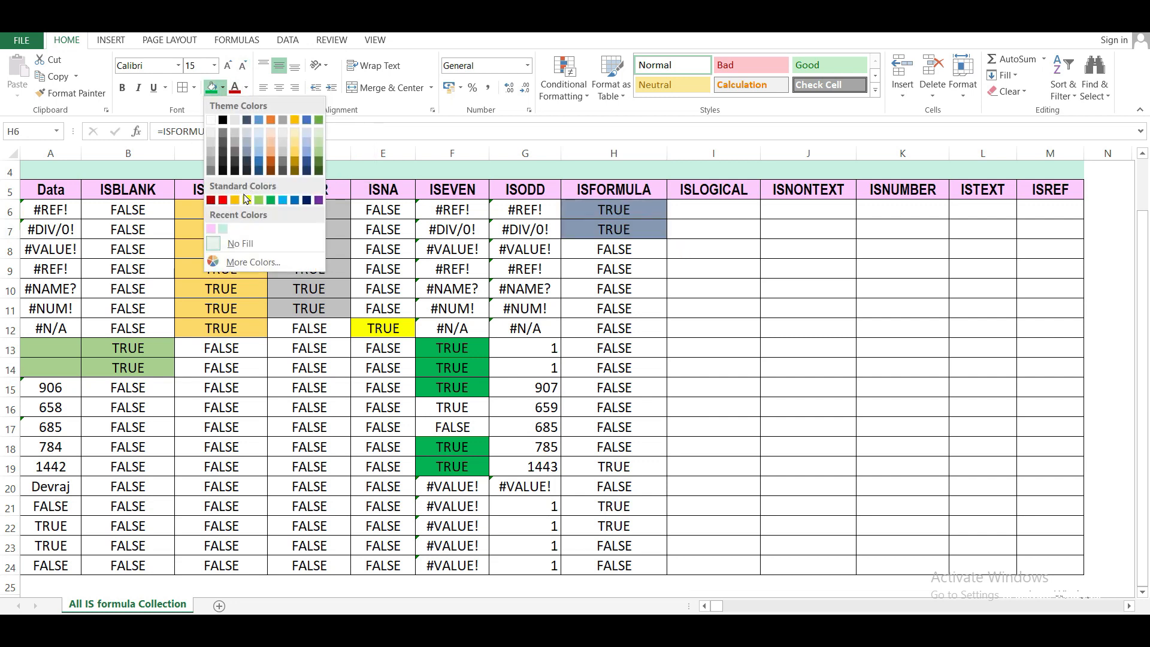
click(235, 200)
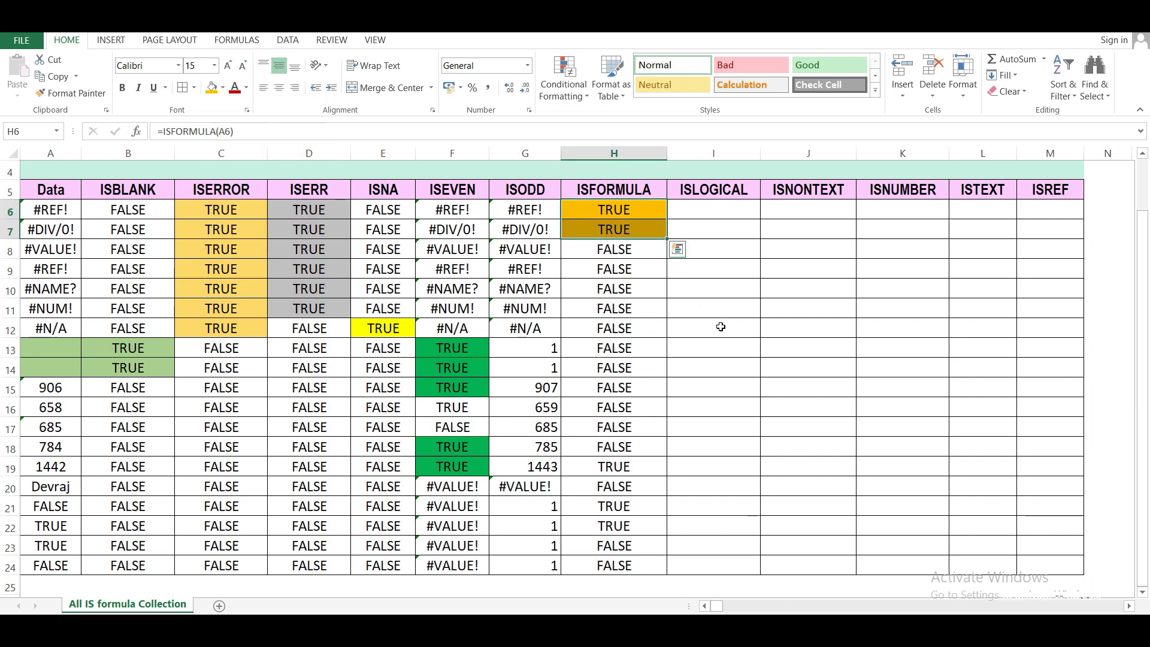
Step: Shade H19, H21 and H22 with the same orange fill, and check the source formulas in A6 and A7
click(621, 470)
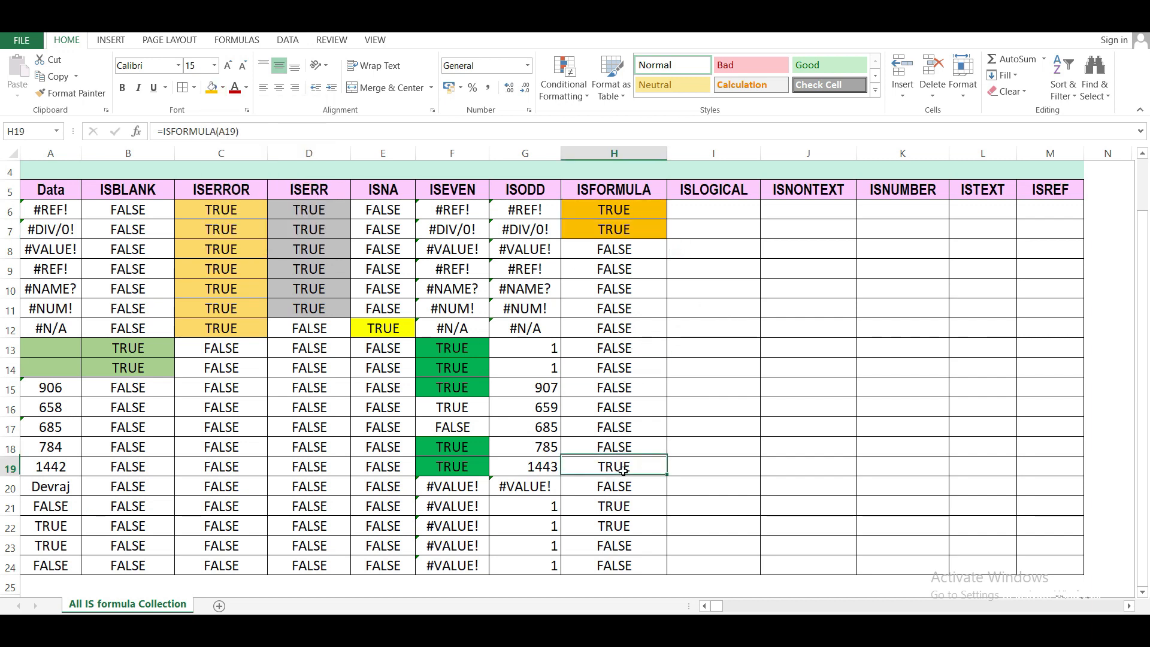
ctrl+click(620, 508)
ctrl+click(619, 527)
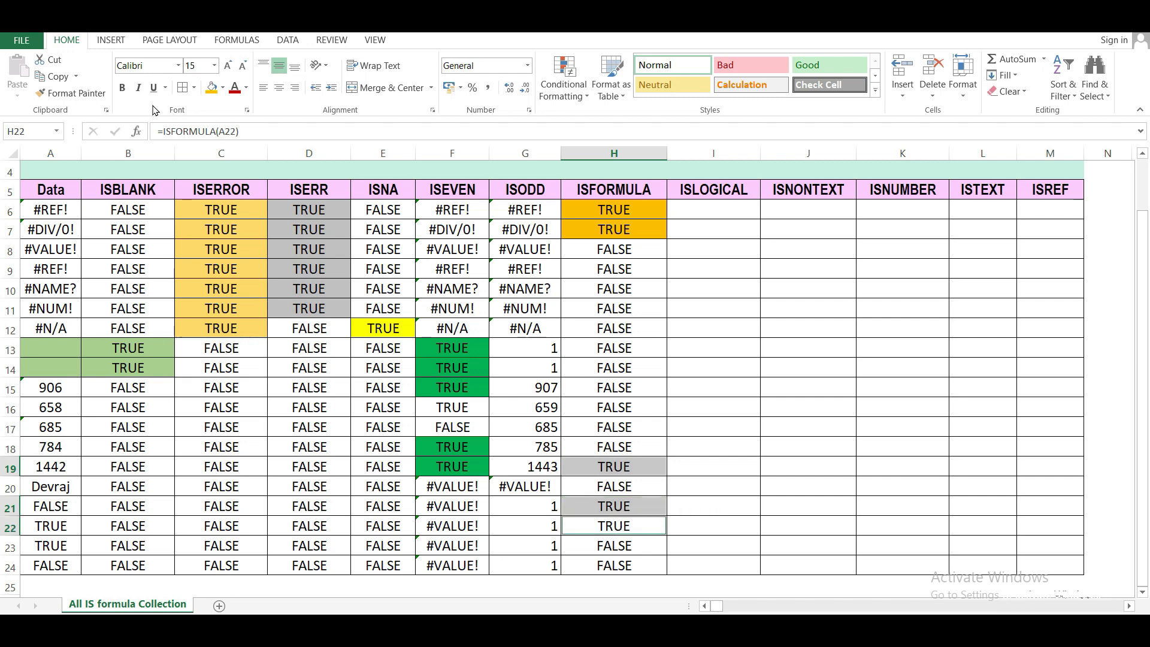
click(210, 88)
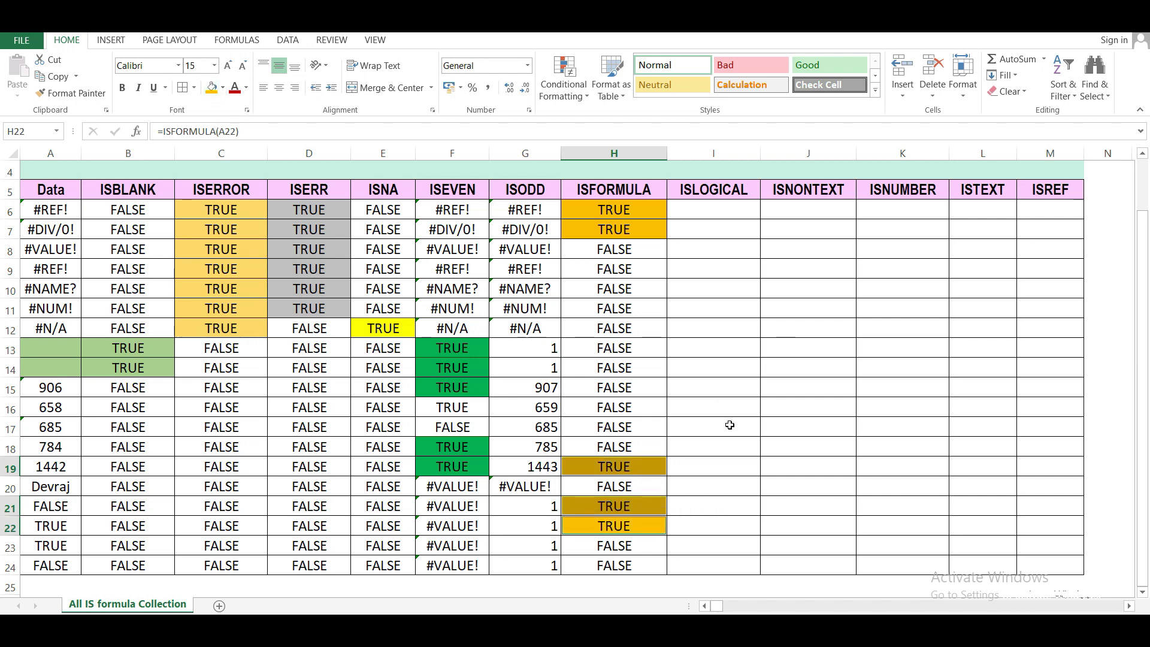
click(708, 211)
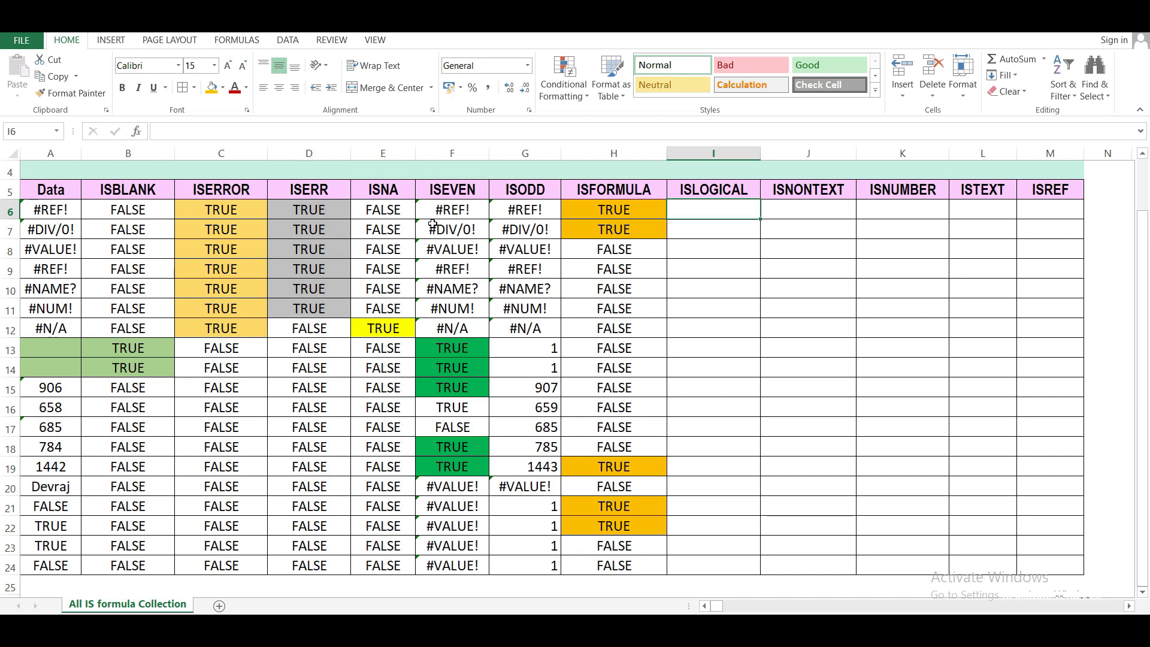
click(55, 211)
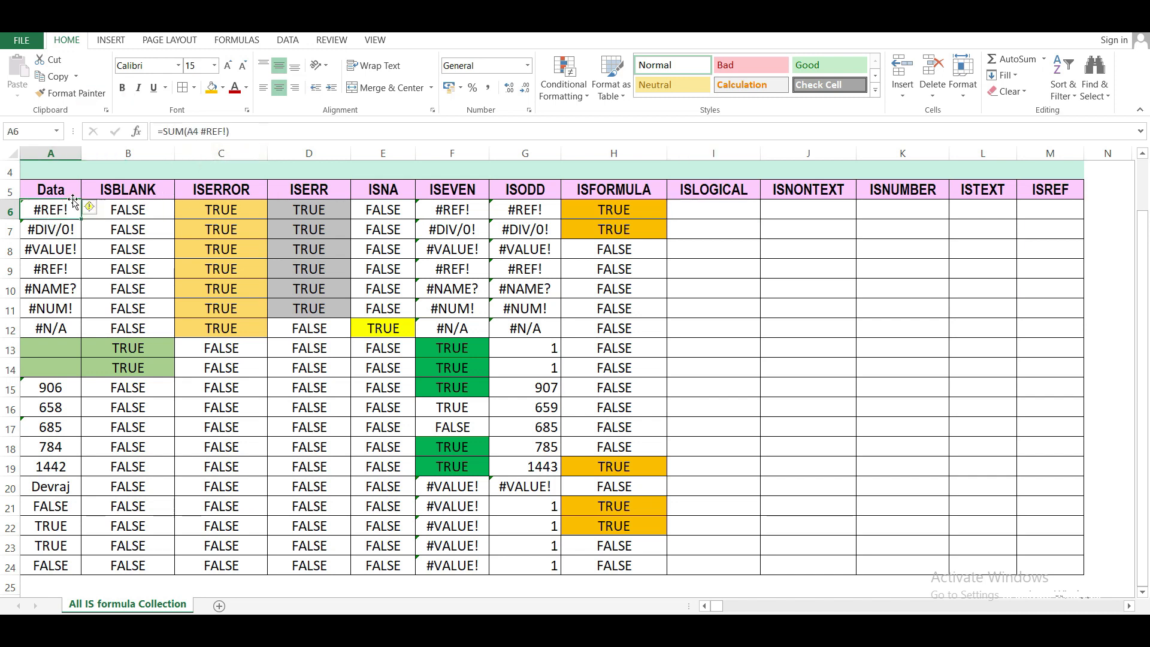
click(43, 230)
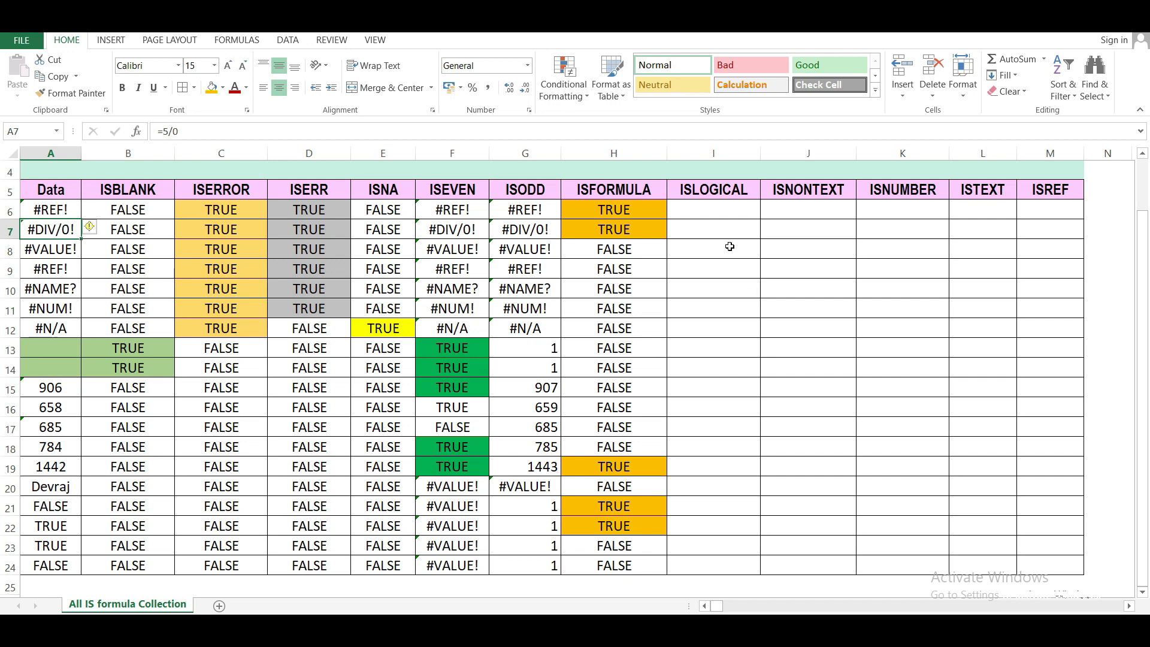
Step: Enter =ISLOGICAL(A6) in cell I6 and fill the formula down through I24
click(718, 210)
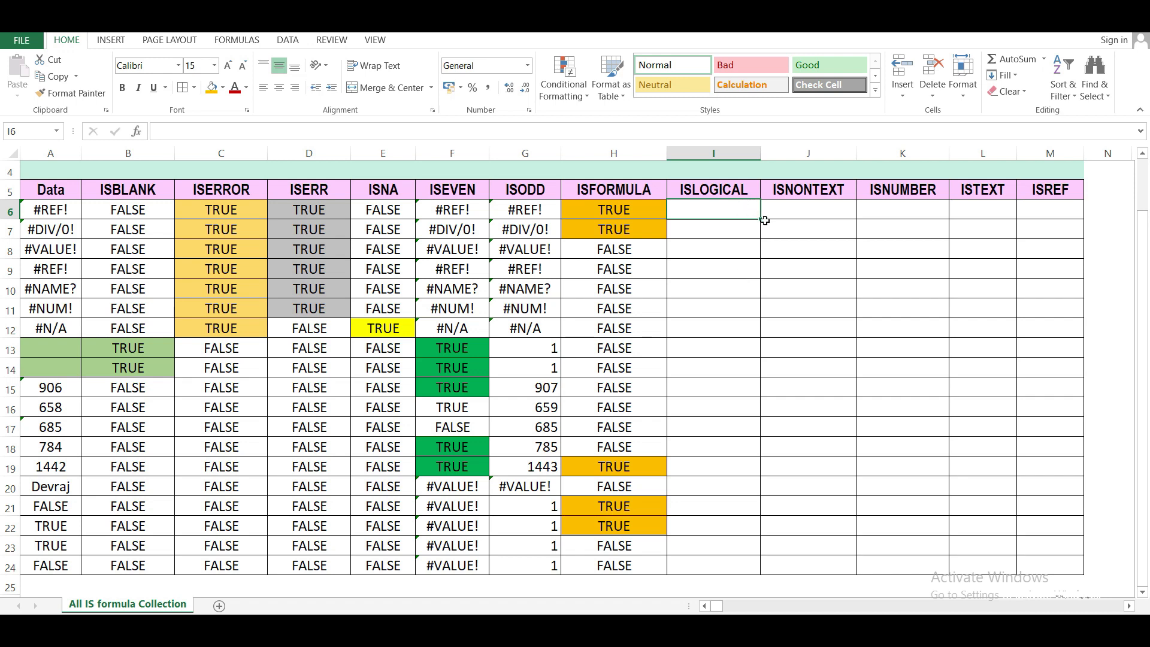
text(=)
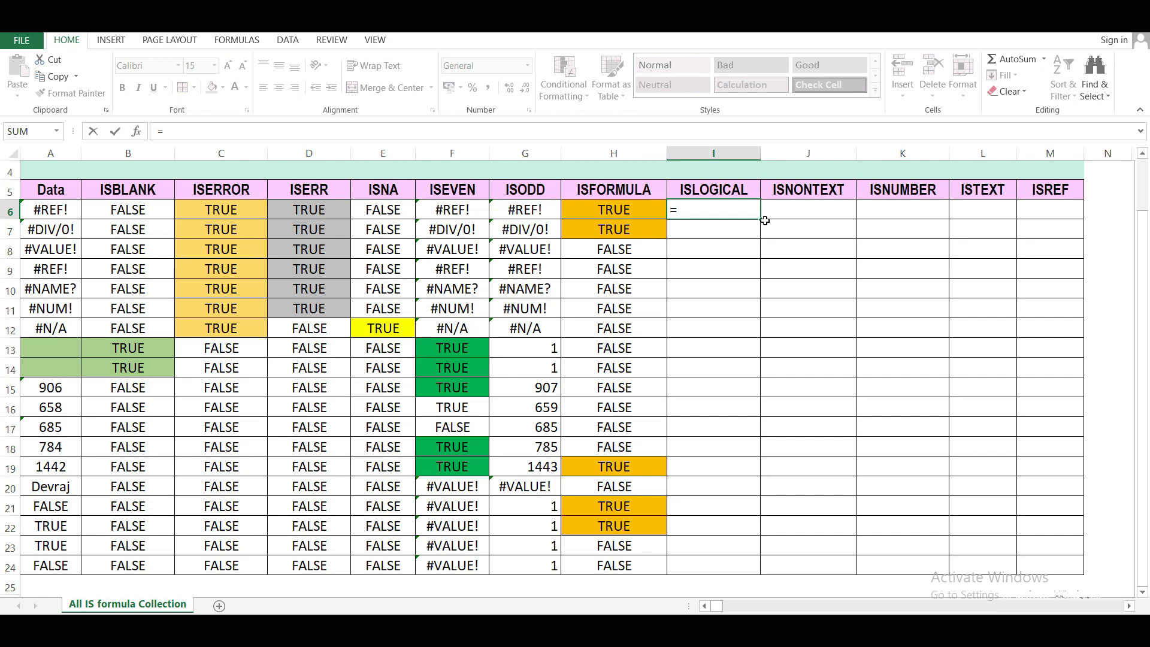
text(s)
key(BackSpace)
text(islo)
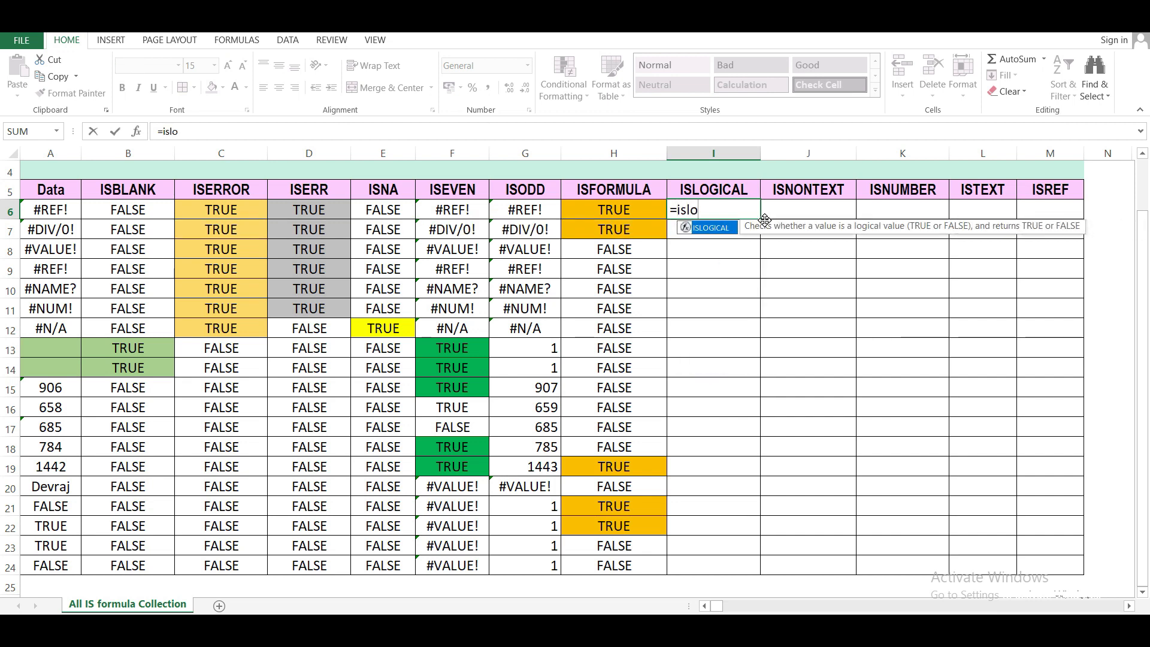
key(Tab)
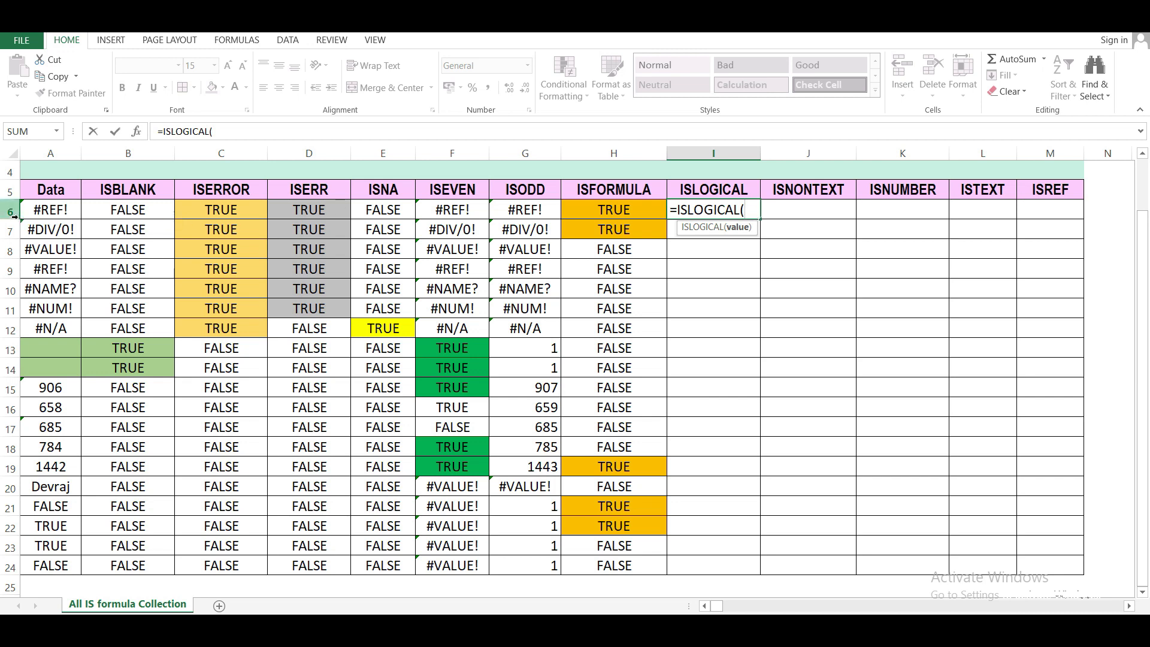
click(37, 217)
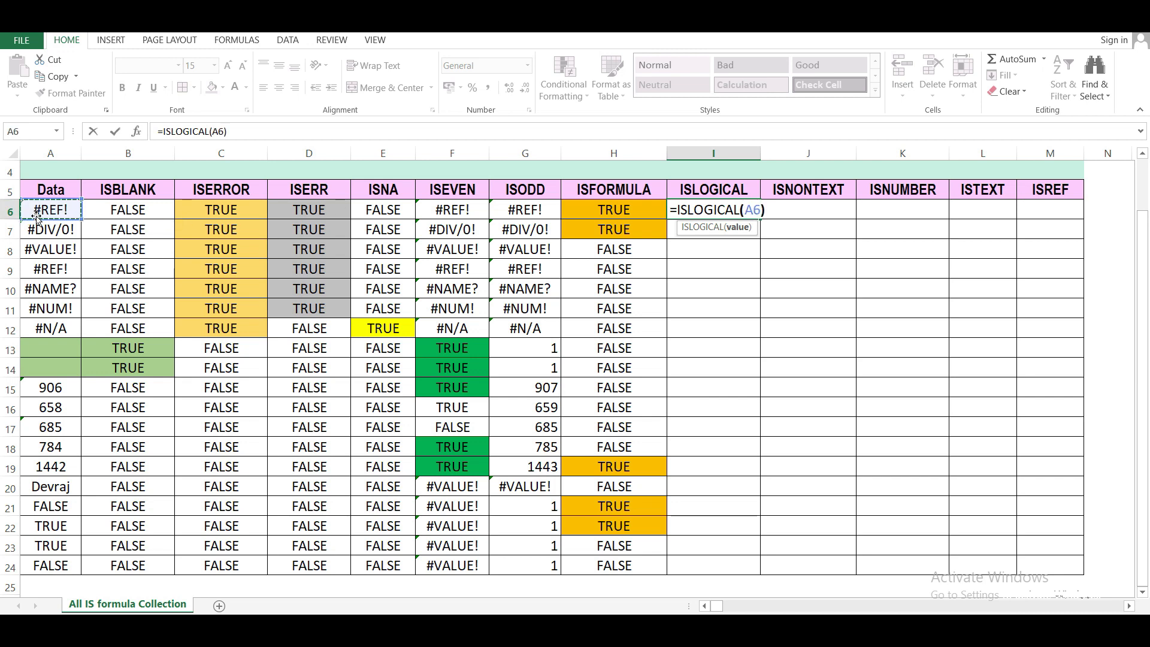
text())
key(Return)
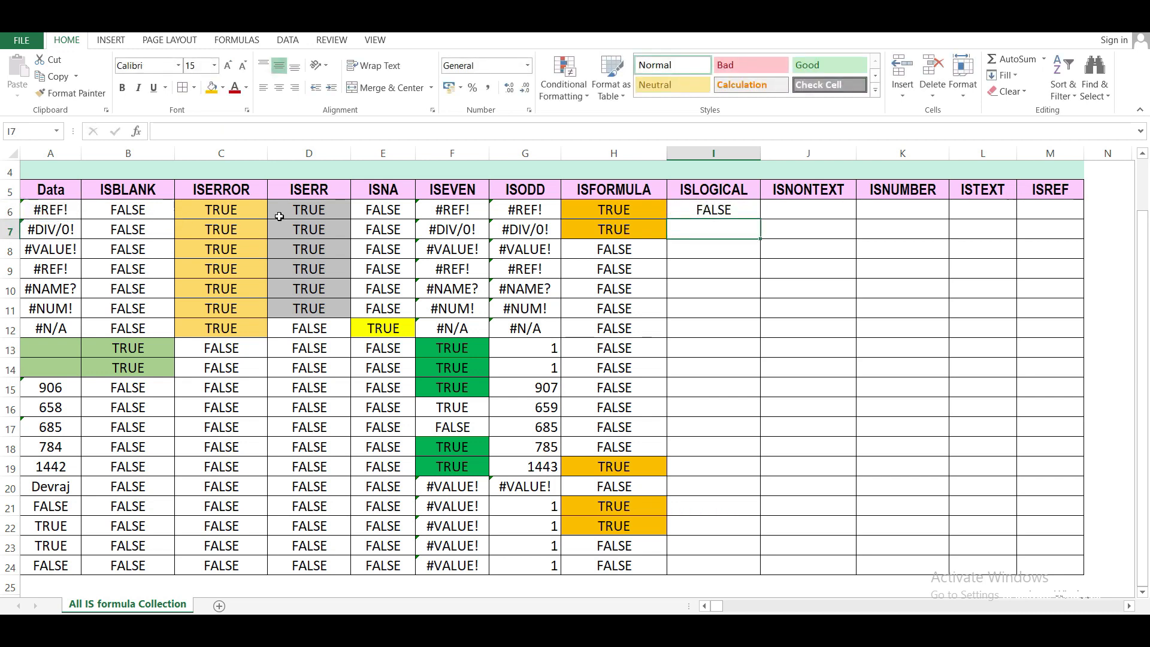
click(732, 209)
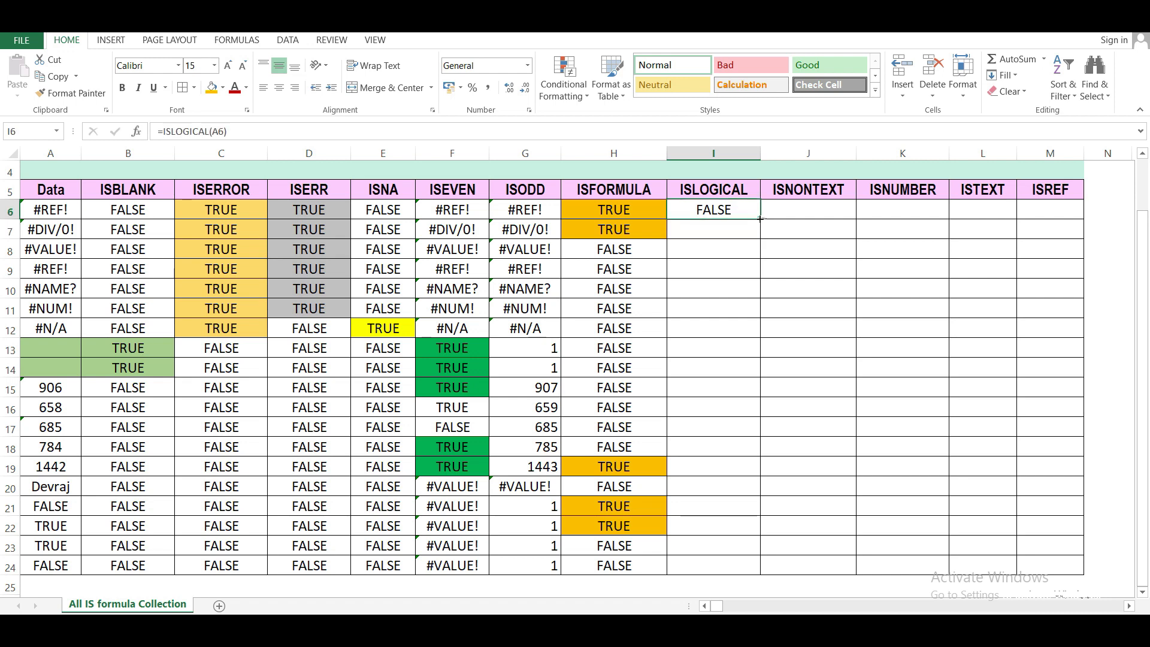
double_click(759, 219)
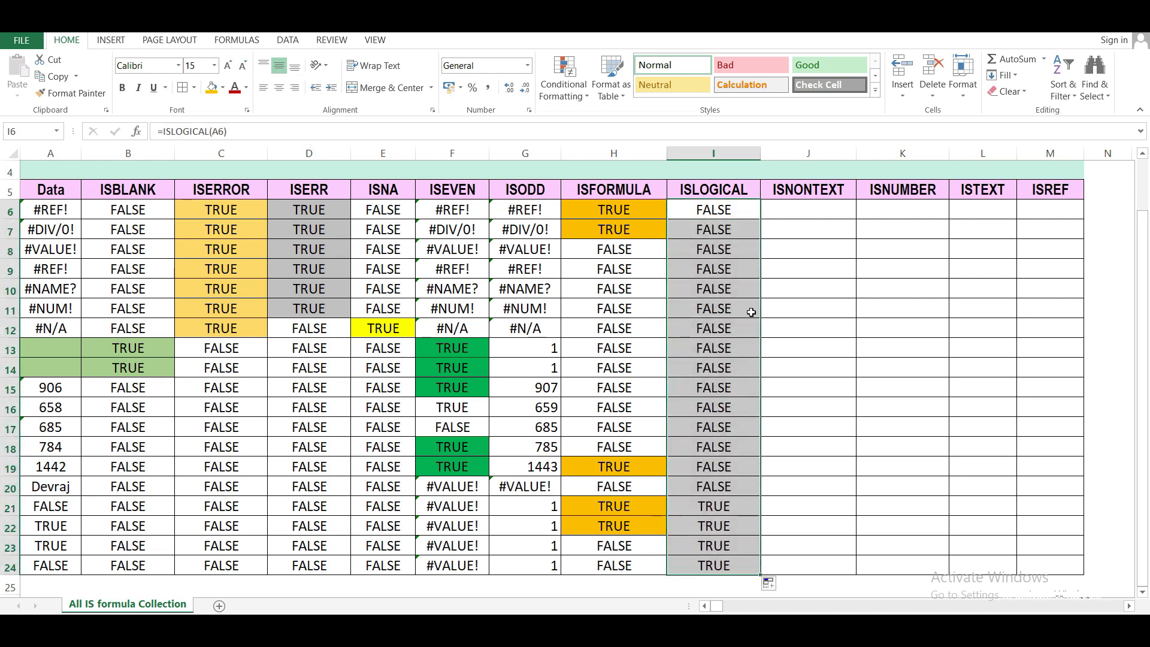
Step: Shade the TRUE ISLOGICAL results in I21:I24 with the standard light green fill colour
scroll(751, 312, down, 2)
click(739, 395)
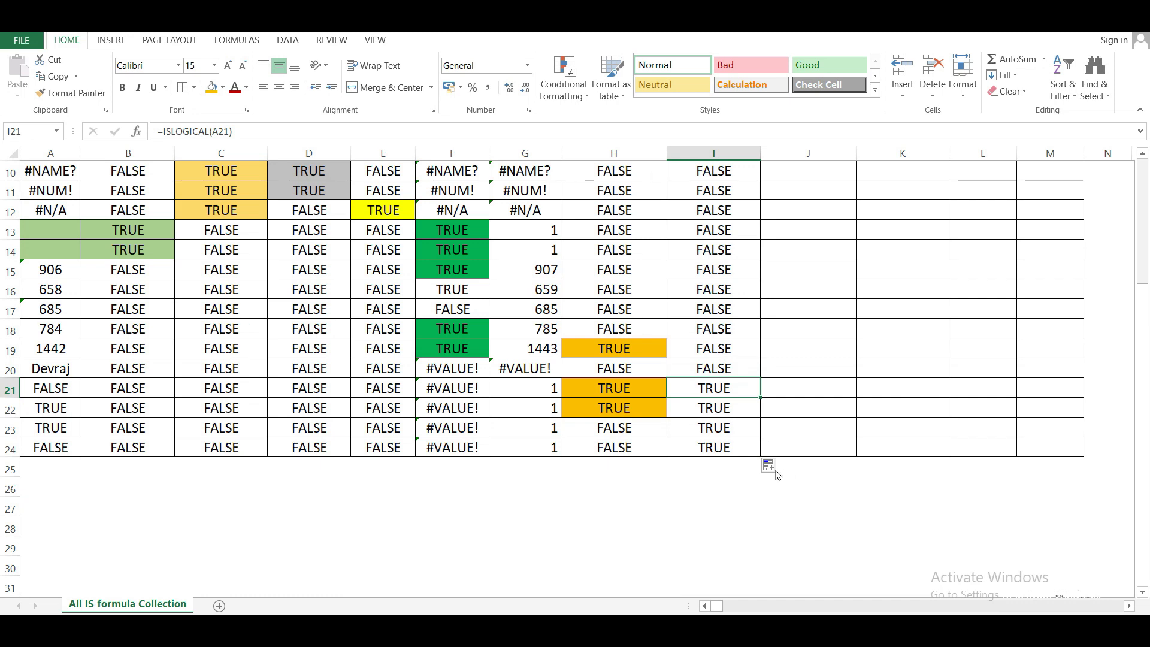
key(shift+Down)
key(shift+Down)
key(shift+Down)
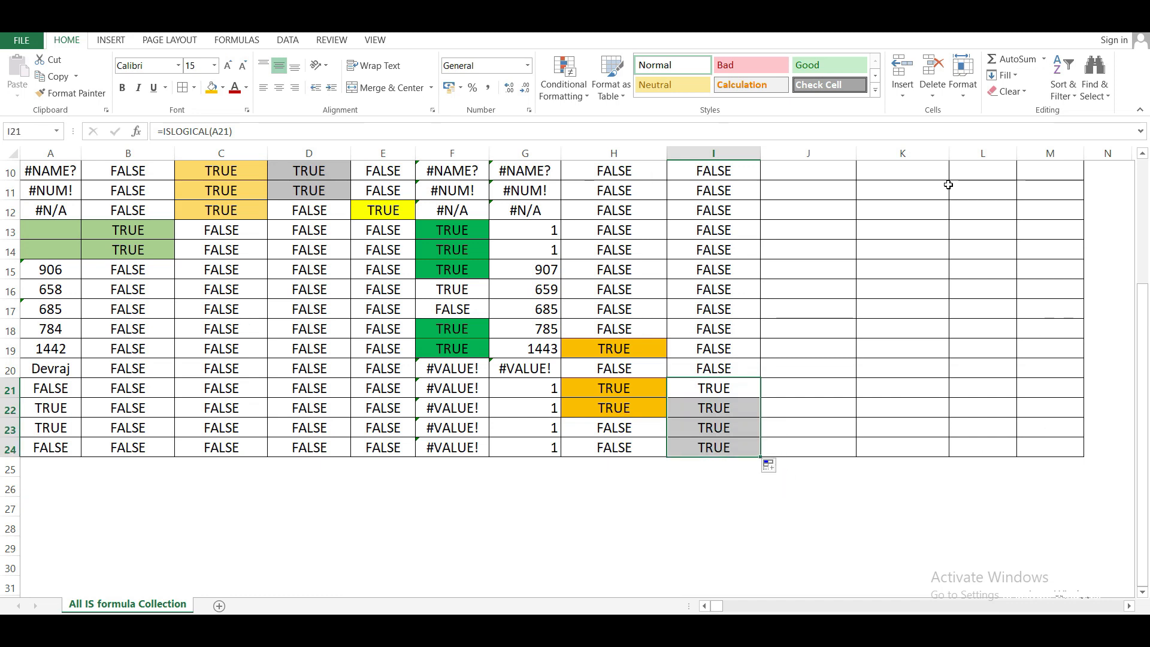
click(223, 88)
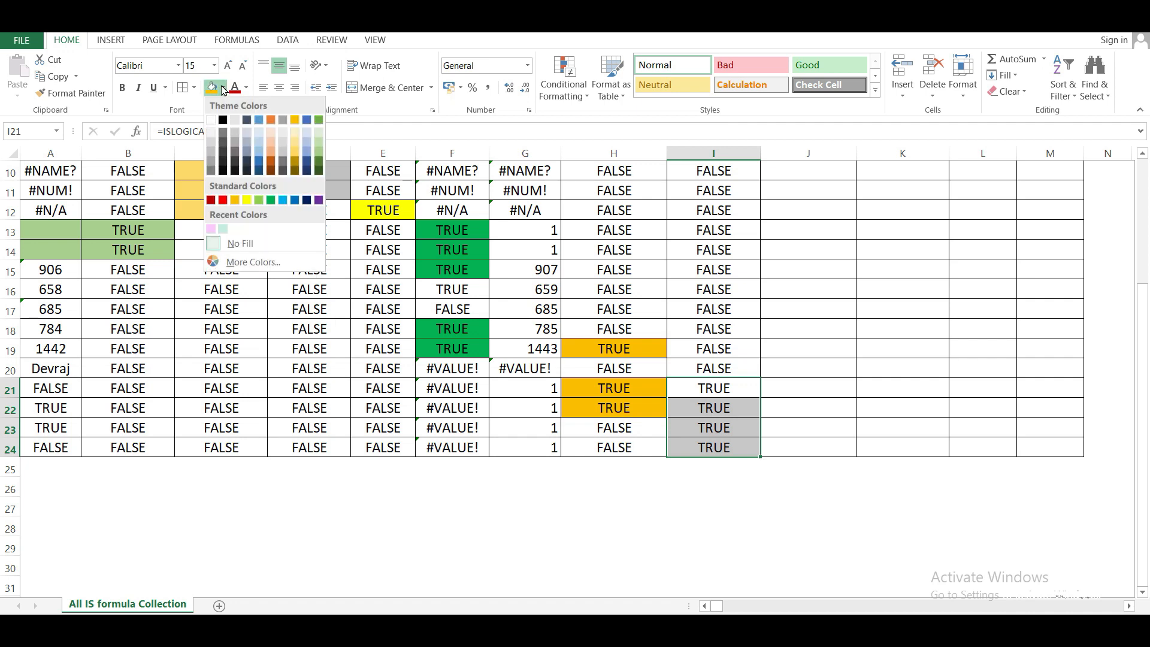
click(258, 200)
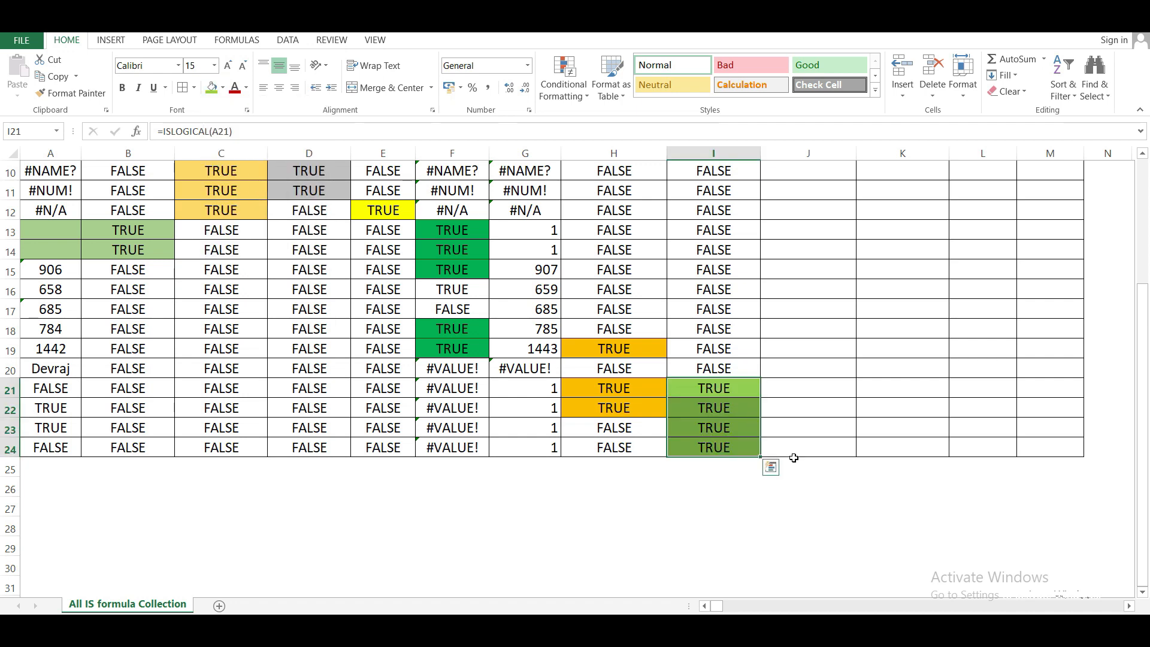
Step: Check the source contents of A21:A24 against the ISLOGICAL formulas in I21:I24
click(49, 394)
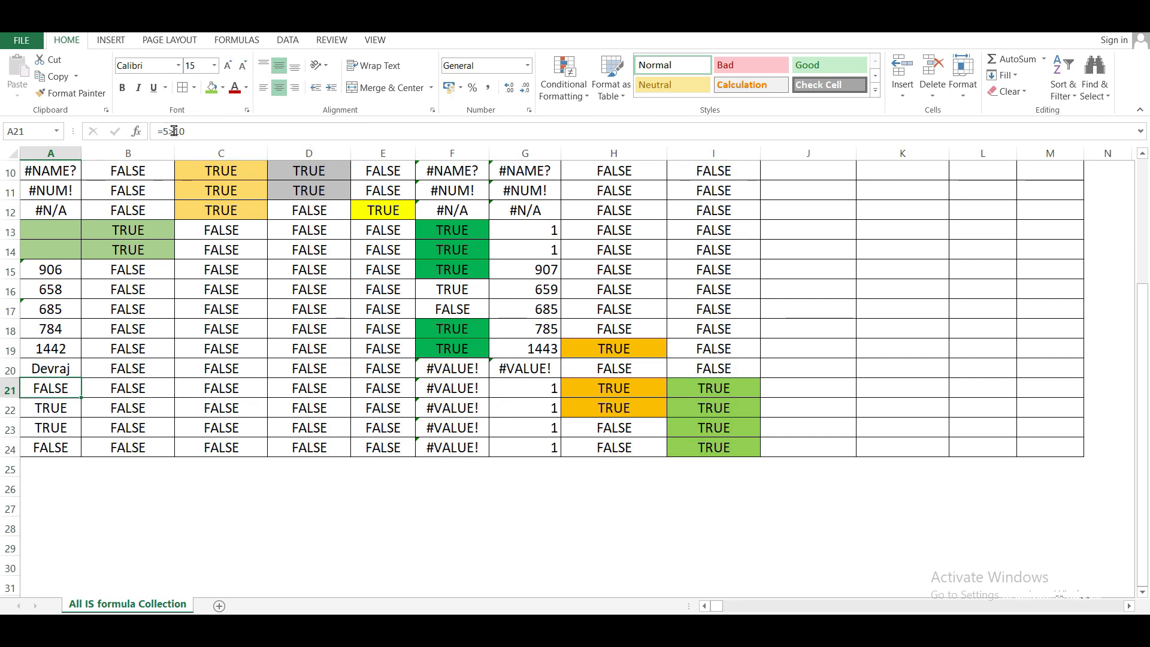
click(57, 410)
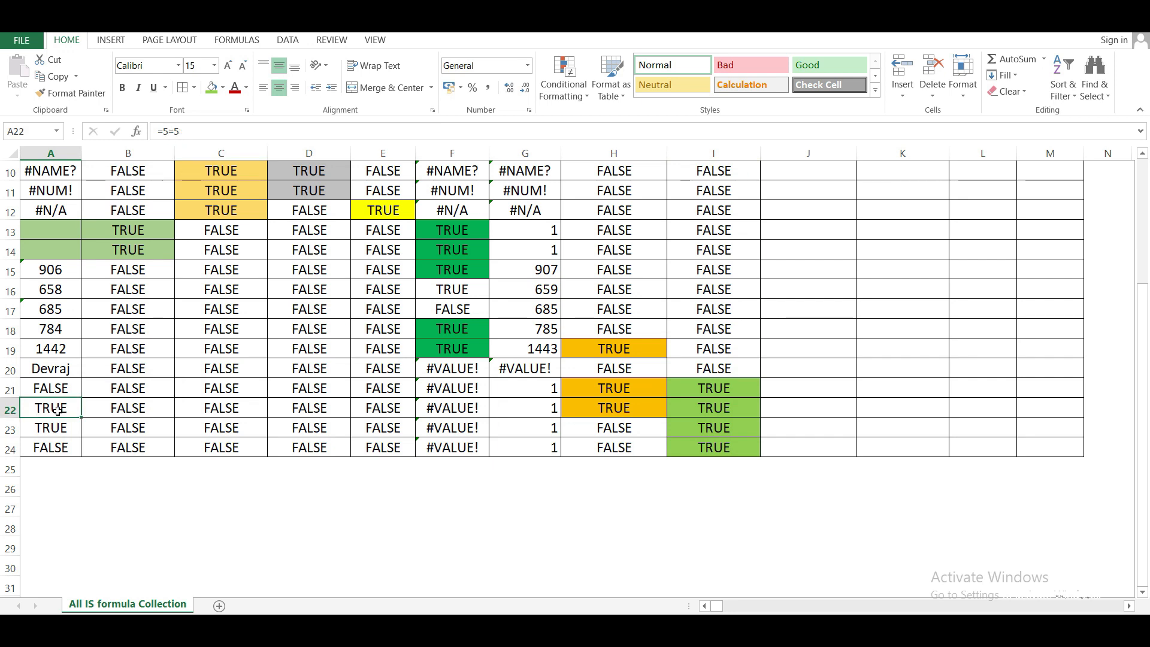
click(57, 428)
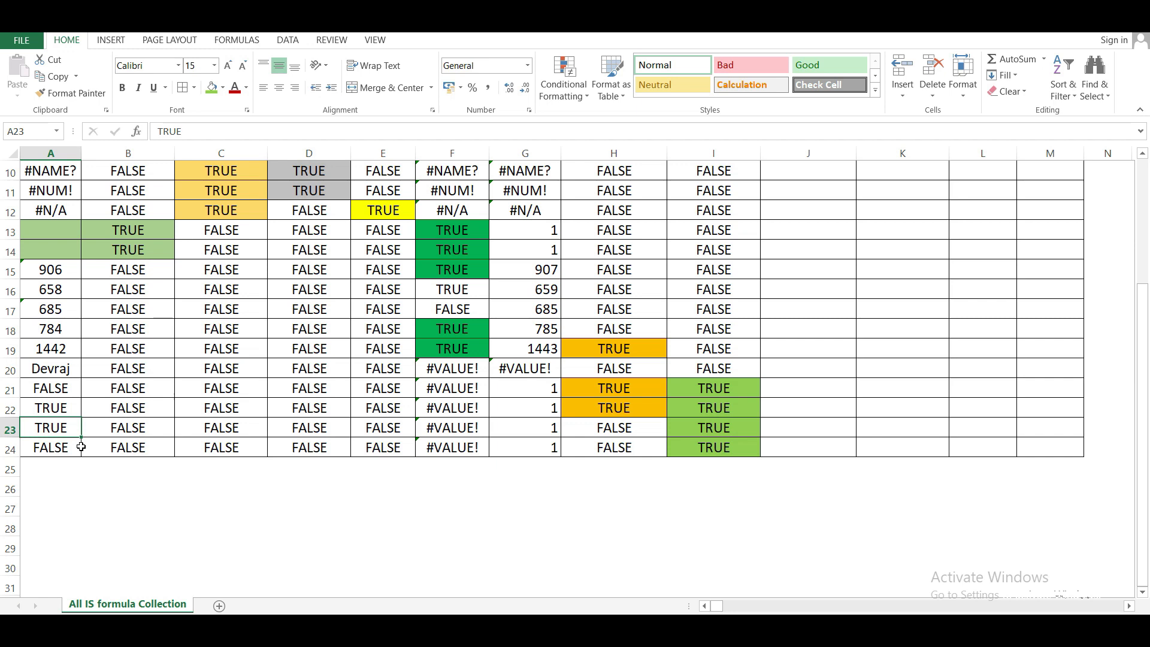
click(65, 452)
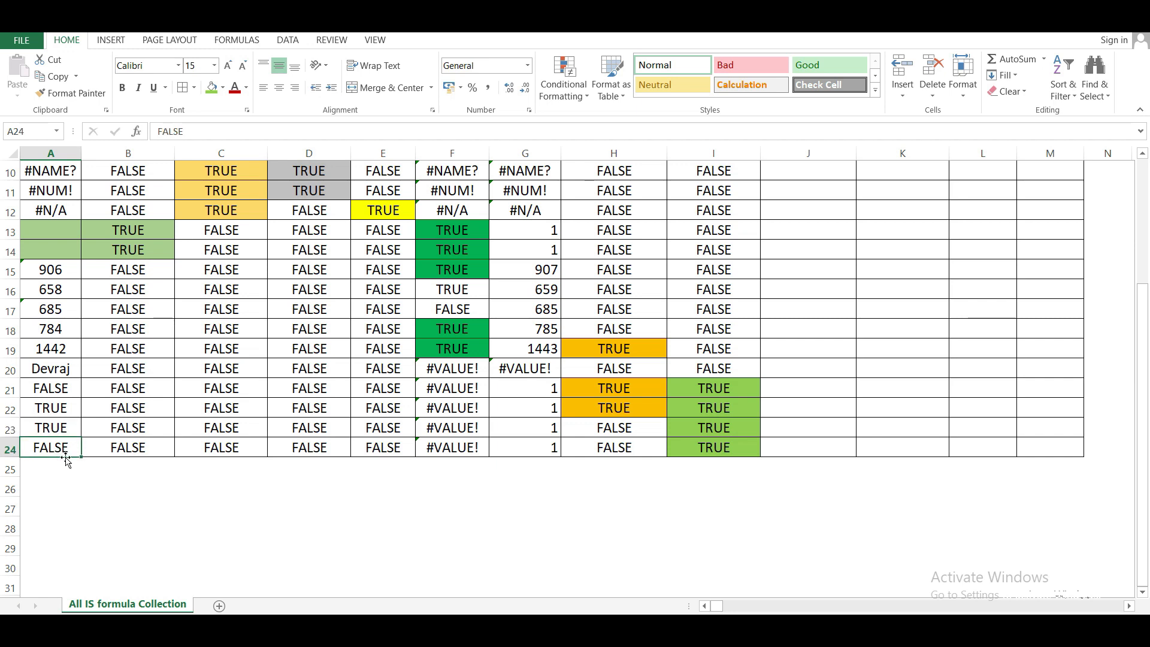
click(738, 447)
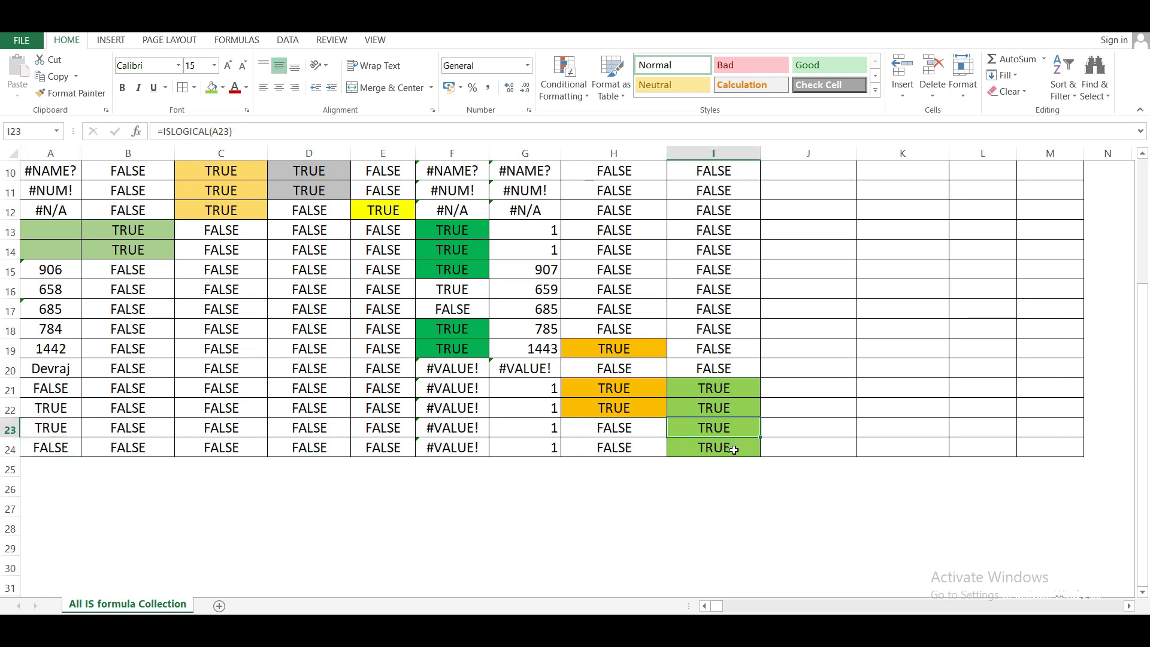
click(735, 390)
click(735, 407)
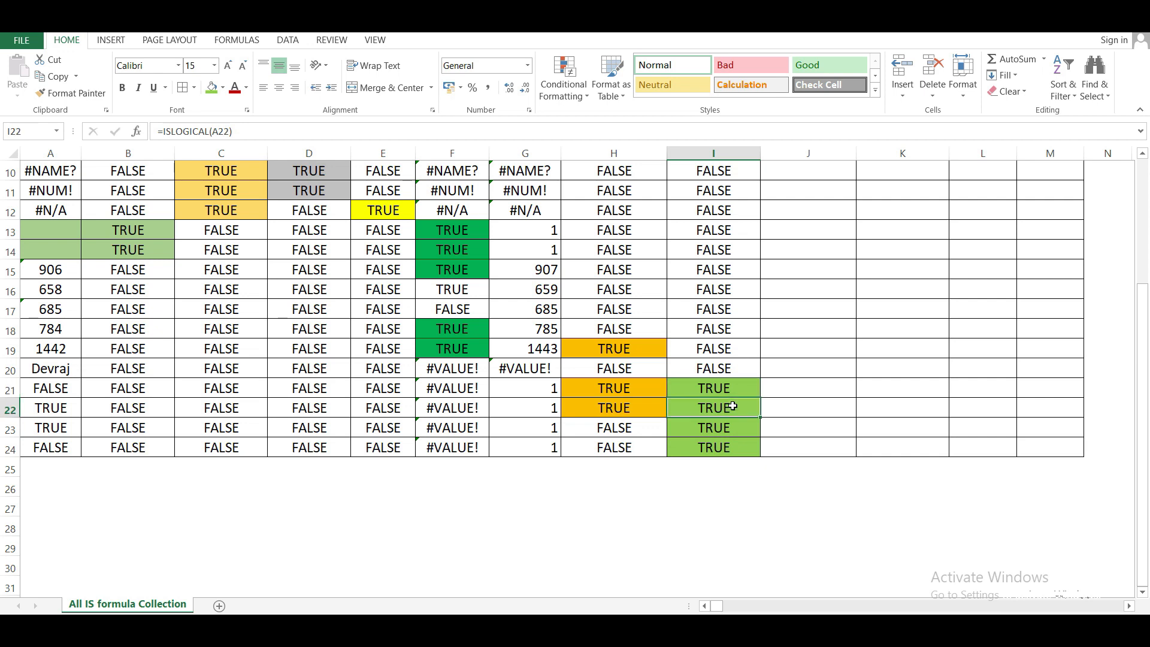
scroll(745, 406, up, 3)
scroll(744, 406, down, 3)
scroll(755, 431, up, 3)
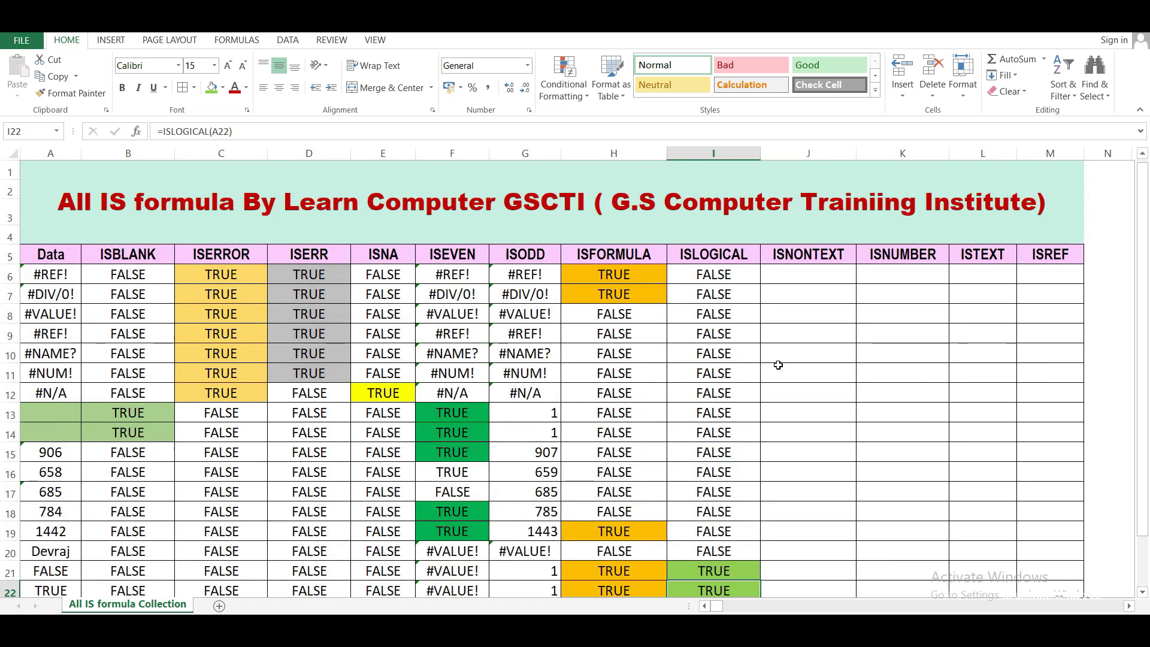
Step: Enter =ISNONTEXT(A6) in cell J6 and fill the formula down through J24
click(804, 274)
scroll(885, 396, down, 1)
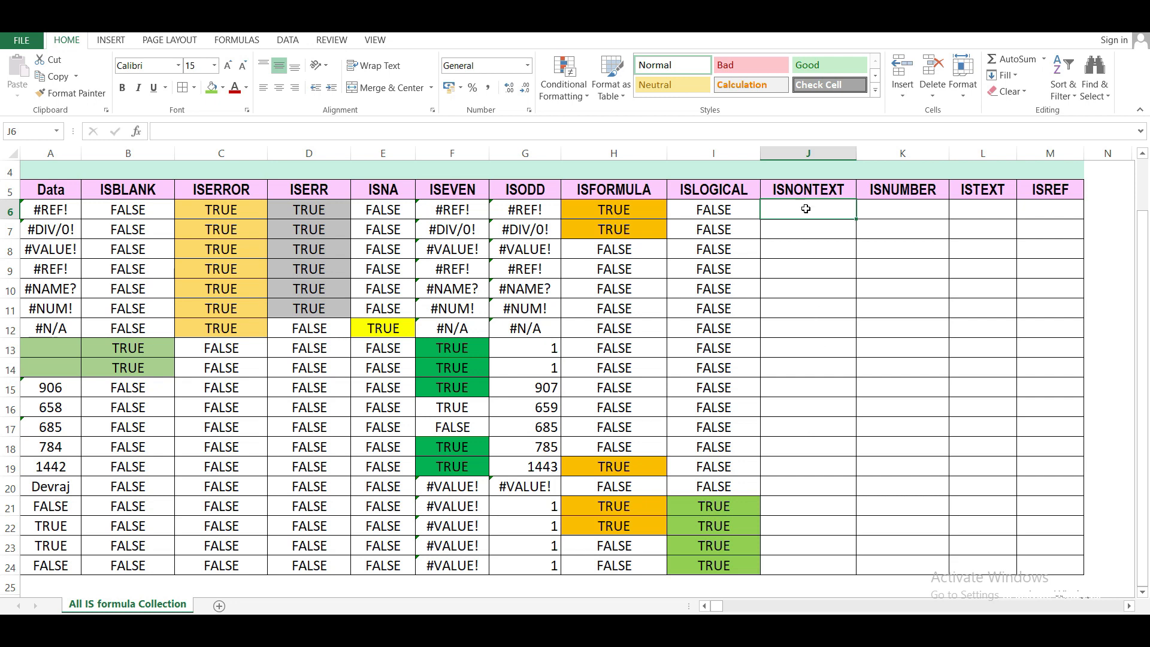
scroll(816, 383, up, 1)
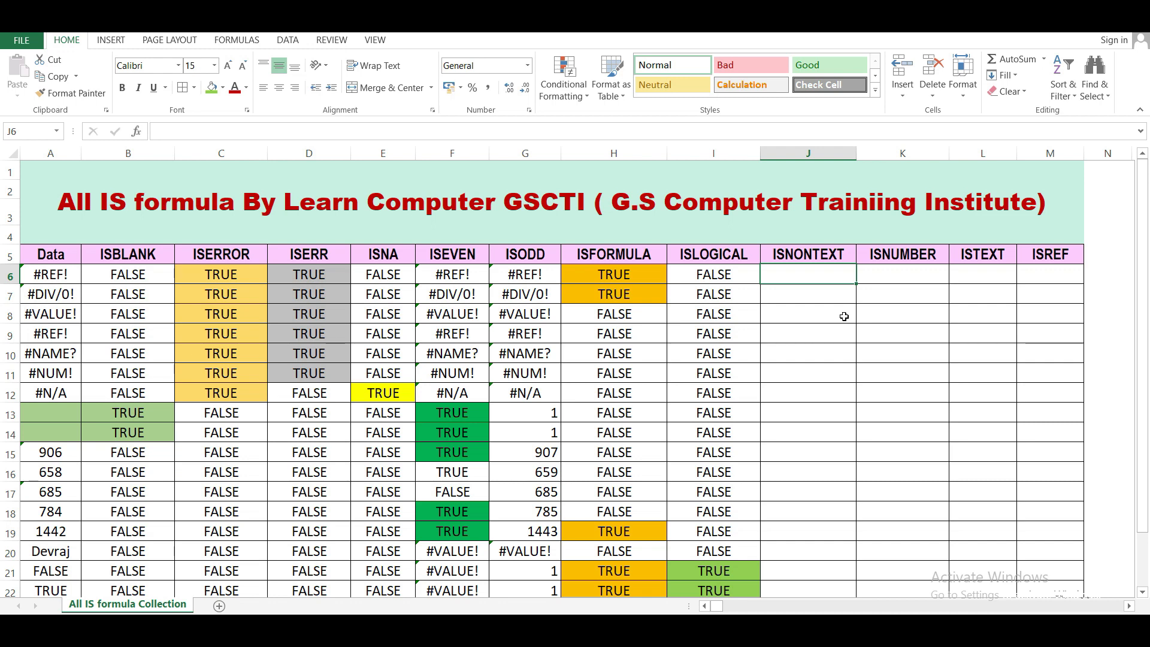
text(=)
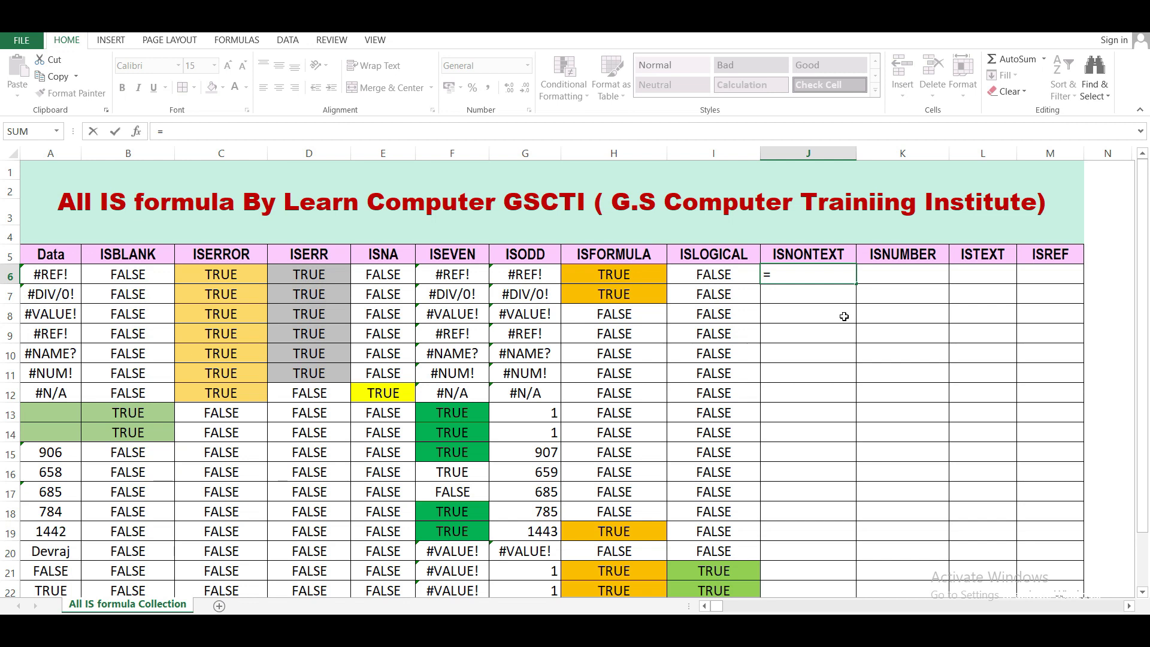
text(isno)
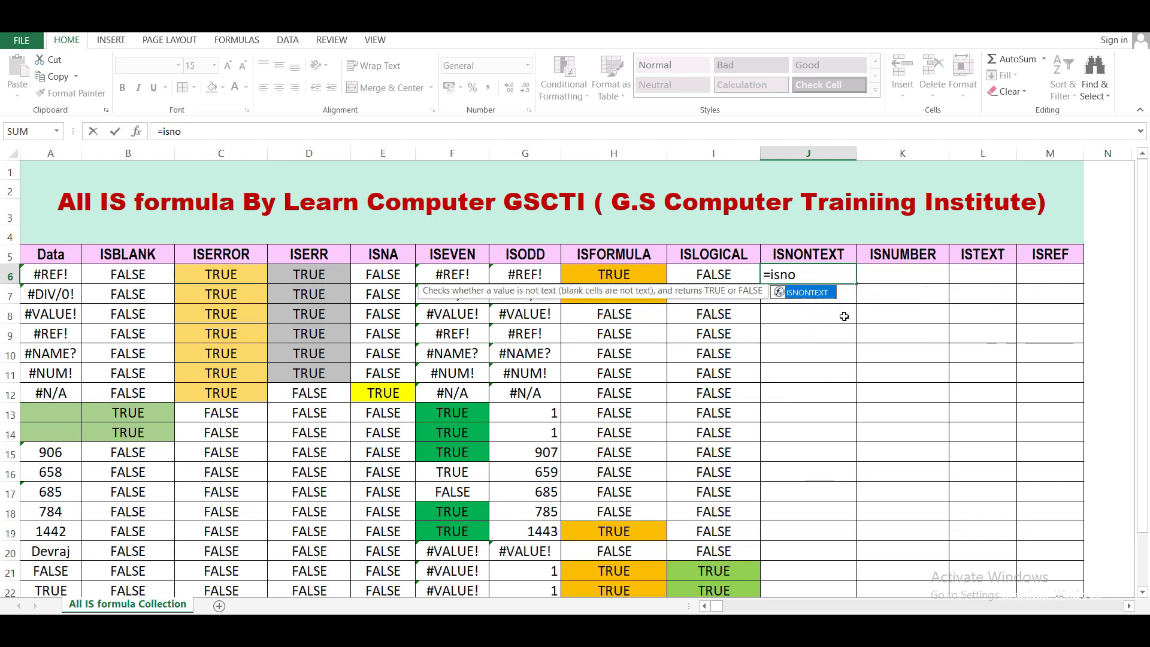
key(Tab)
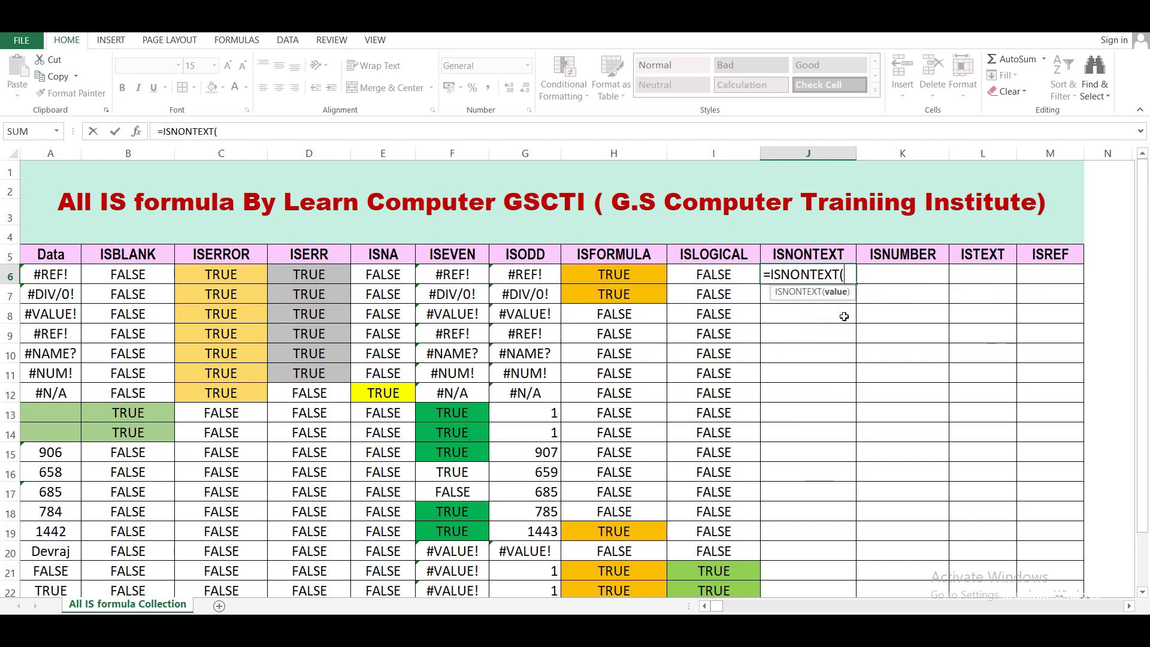
click(31, 275)
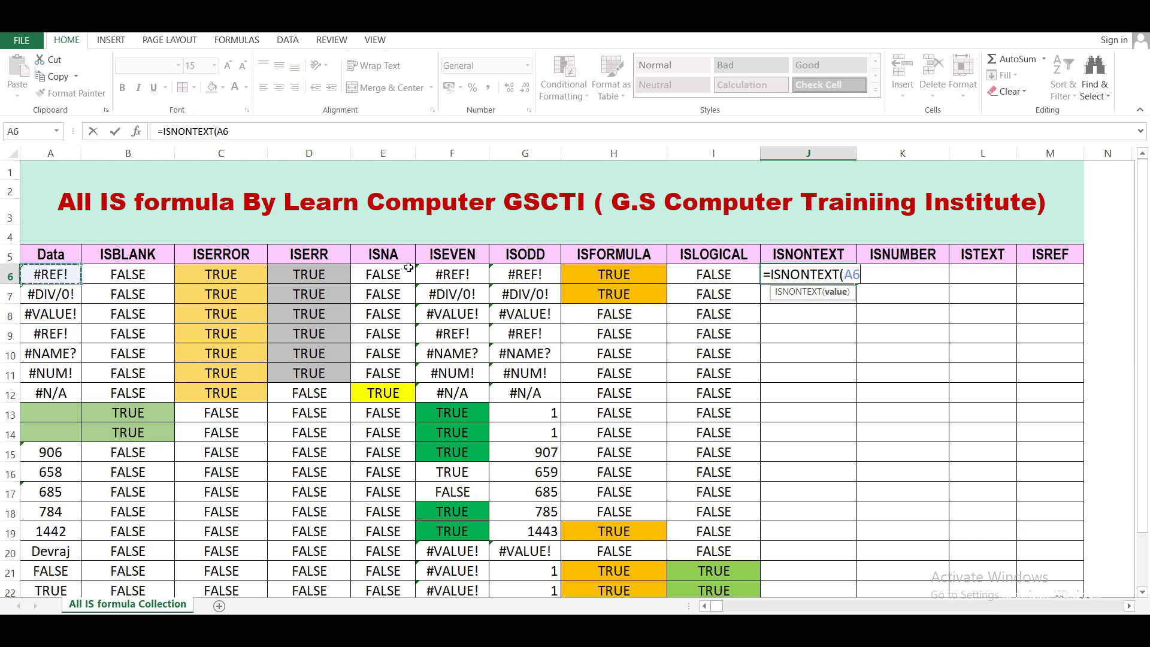
text())
key(Return)
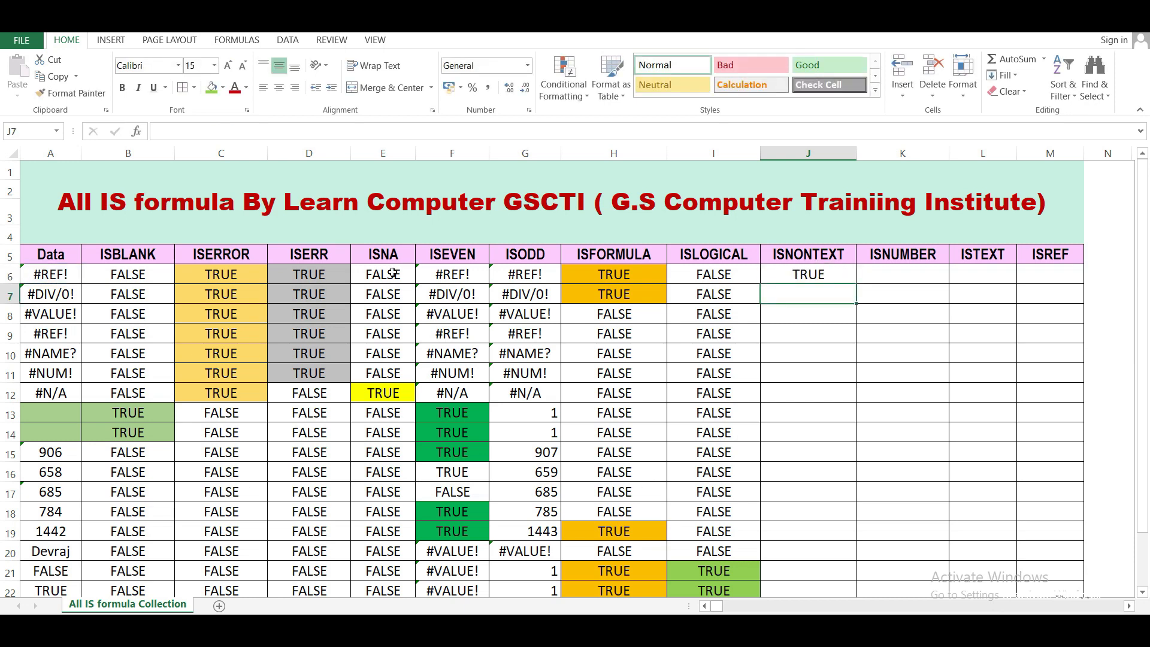
click(824, 271)
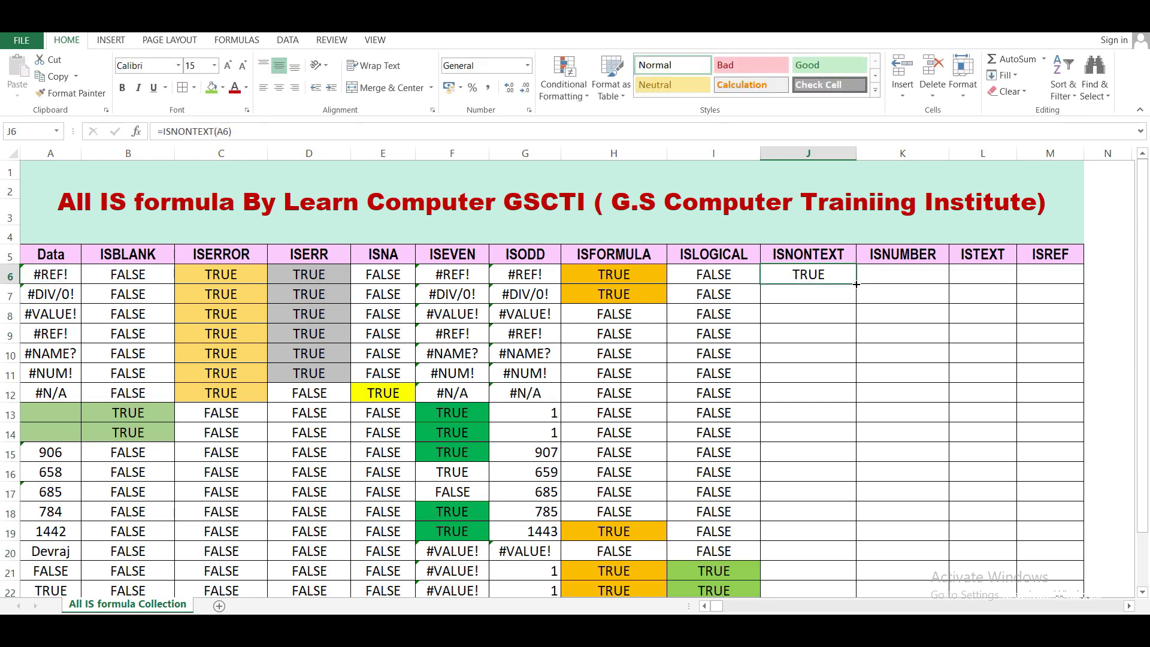
double_click(856, 285)
scroll(851, 300, down, 4)
scroll(848, 339, up, 3)
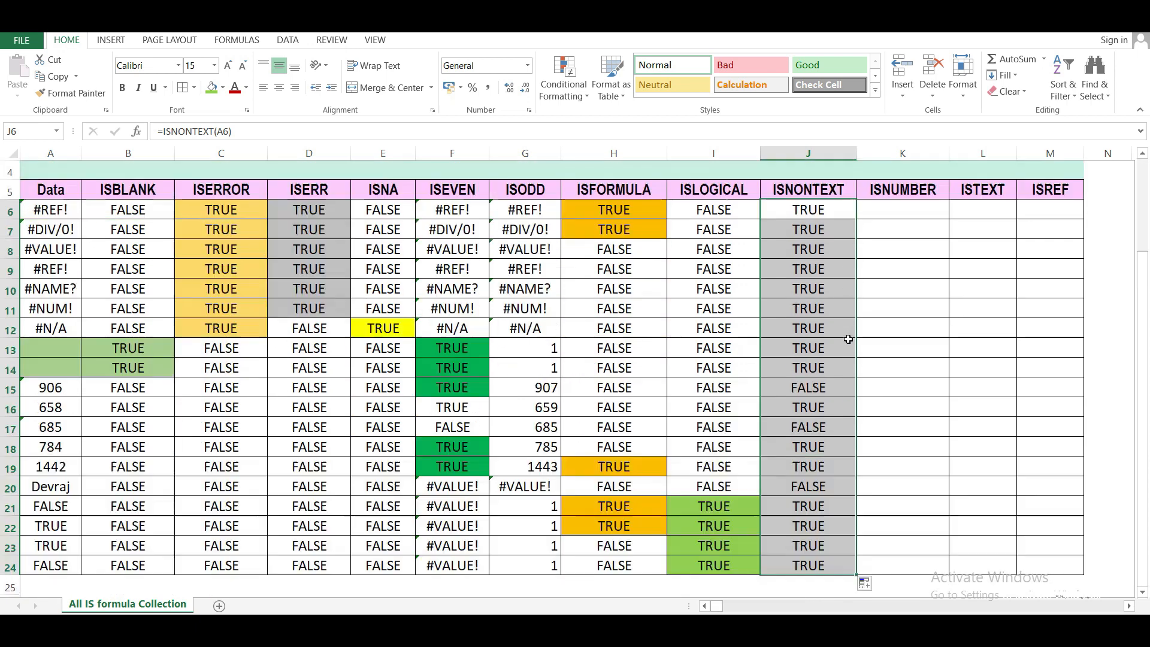
scroll(848, 339, up, 1)
Step: Shade the ISNONTEXT results in J6:J14 with the standard purple fill colour
click(802, 271)
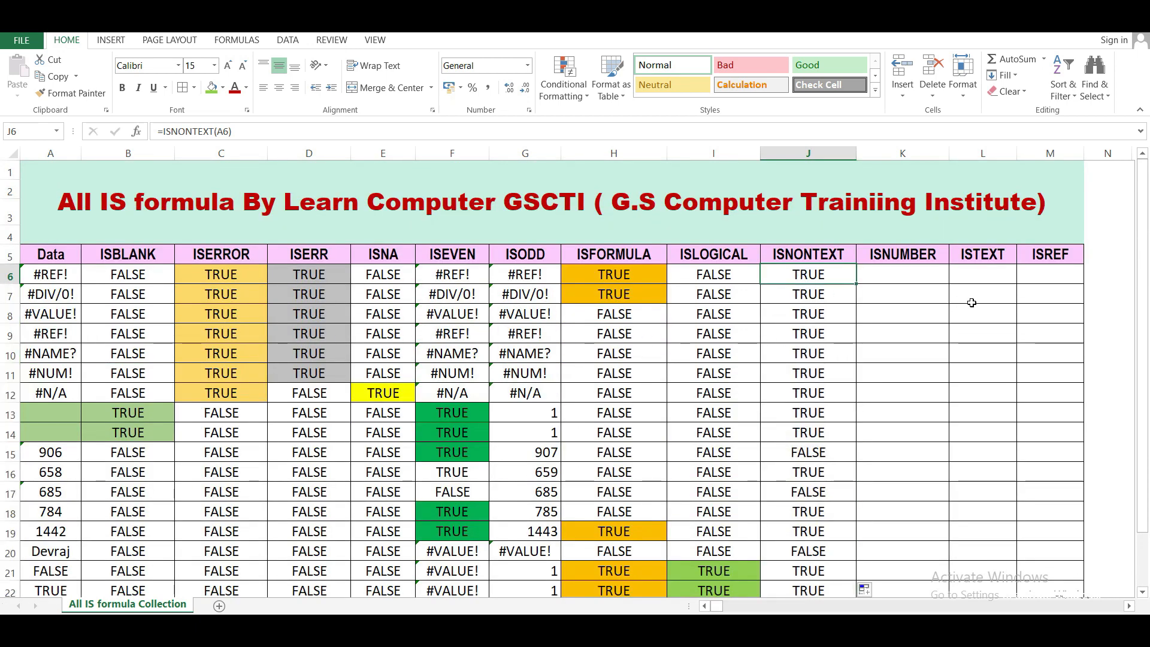
key(shift+Down)
key(shift+Down)
key(shift+Down)
key(shift+Down)
key(shift+Down)
key(shift+Down)
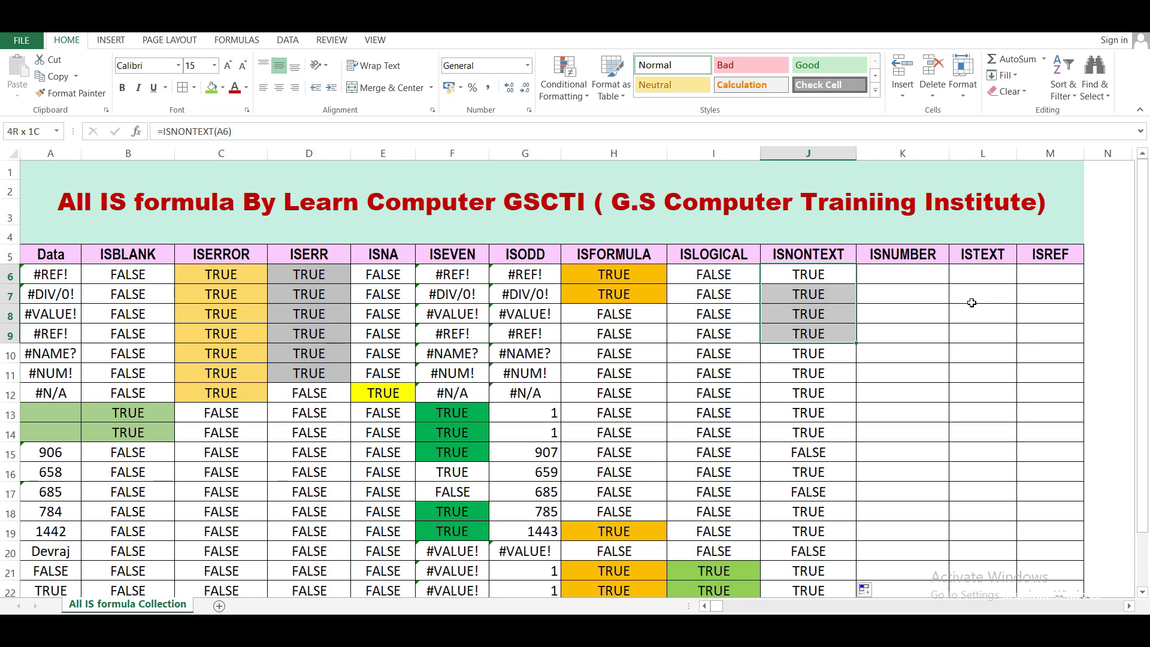
key(shift+Down)
key(shift+Down)
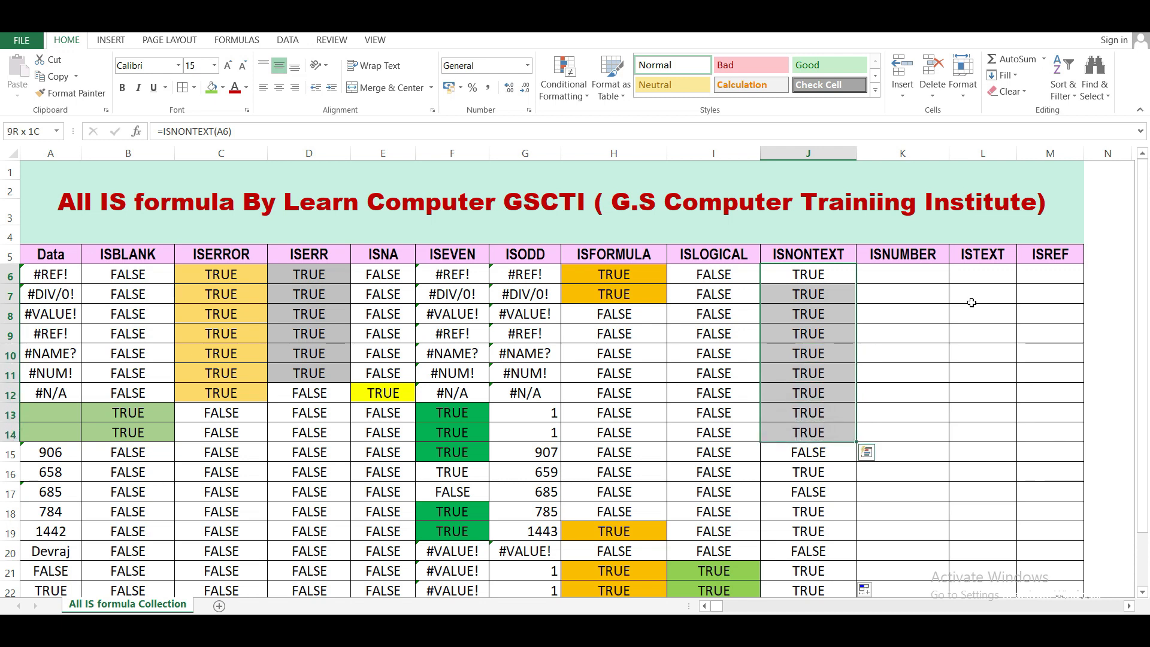
click(223, 89)
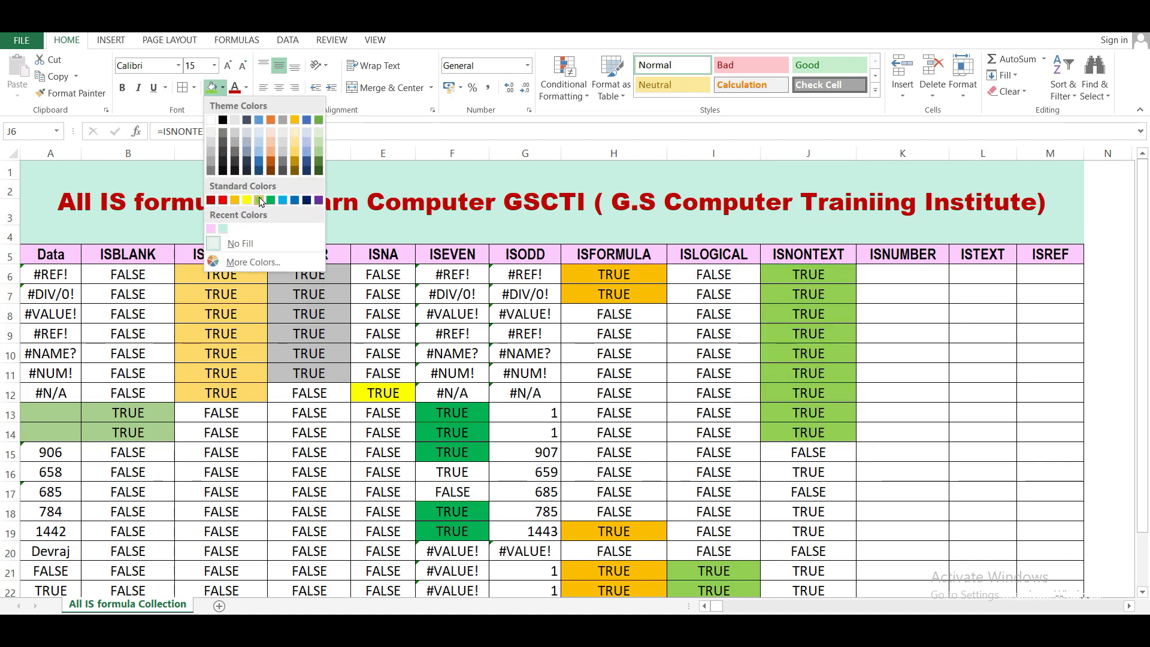
click(318, 200)
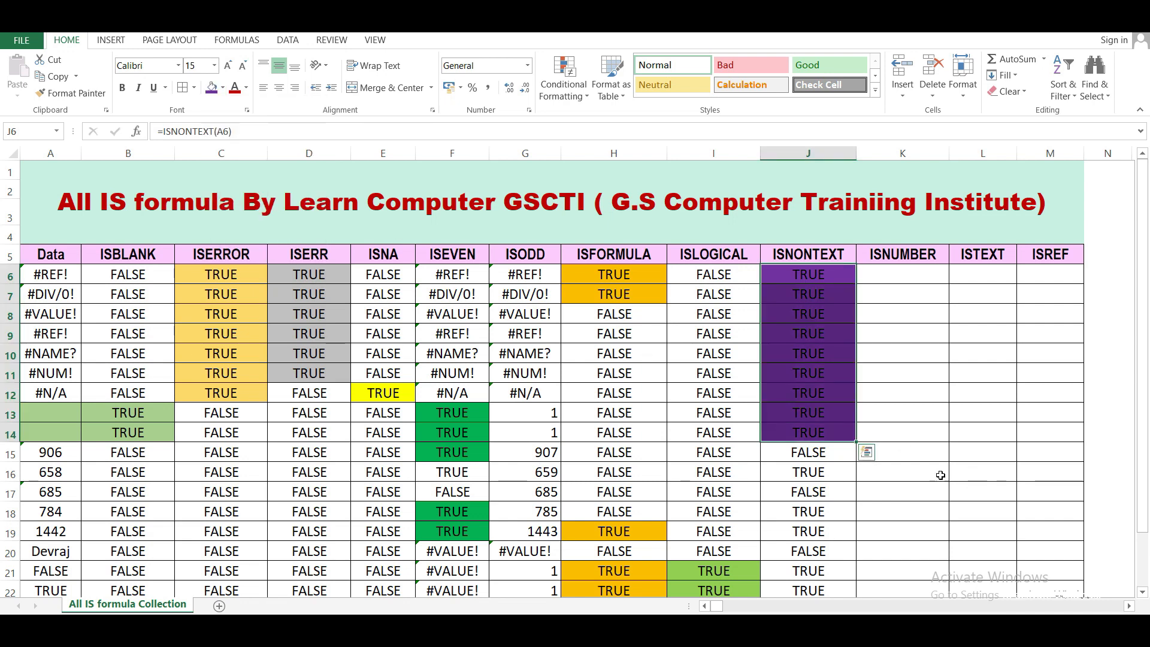
Step: Shade the remaining TRUE ISNONTEXT results in J16, J18:J19 and J21:J24 with the same purple fill
scroll(940, 476, down, 1)
click(808, 411)
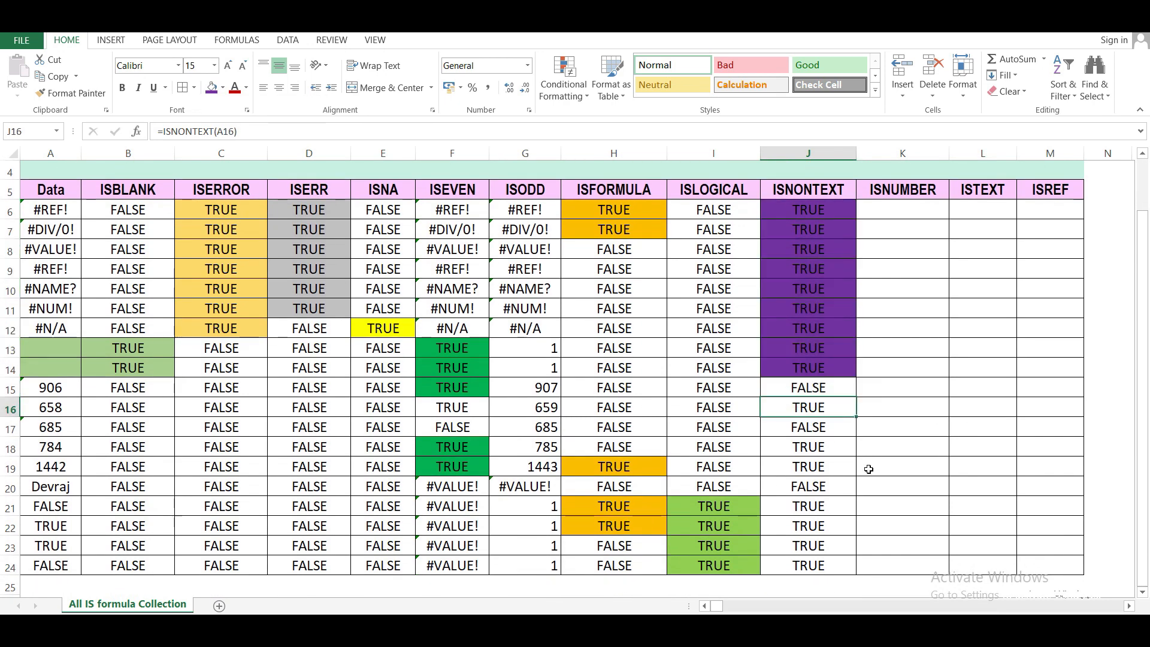
mouse_move(826, 446)
mouse_down()
mouse_move(826, 485)
mouse_move(827, 465)
mouse_up()
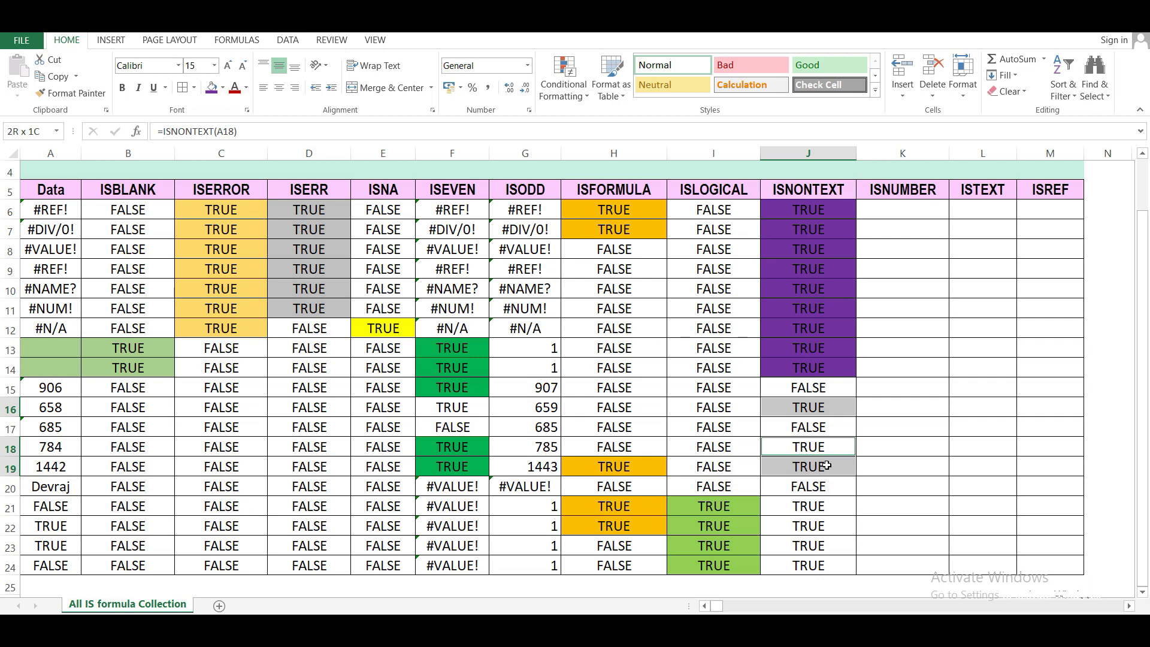
drag(822, 507, 827, 565)
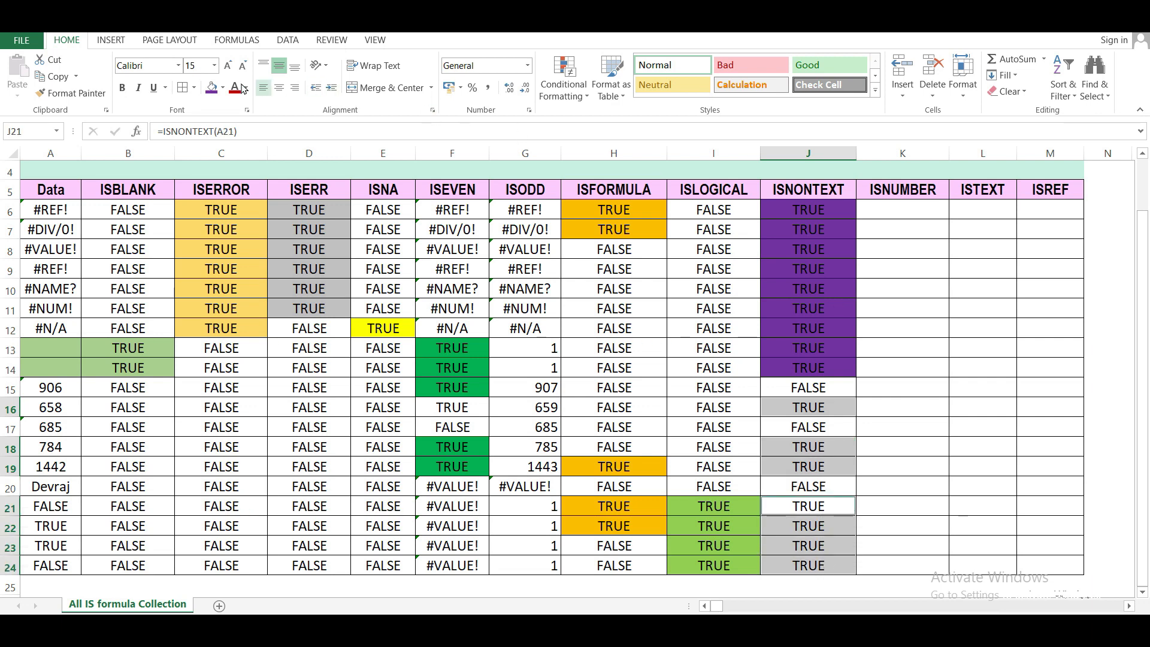
click(213, 89)
click(964, 365)
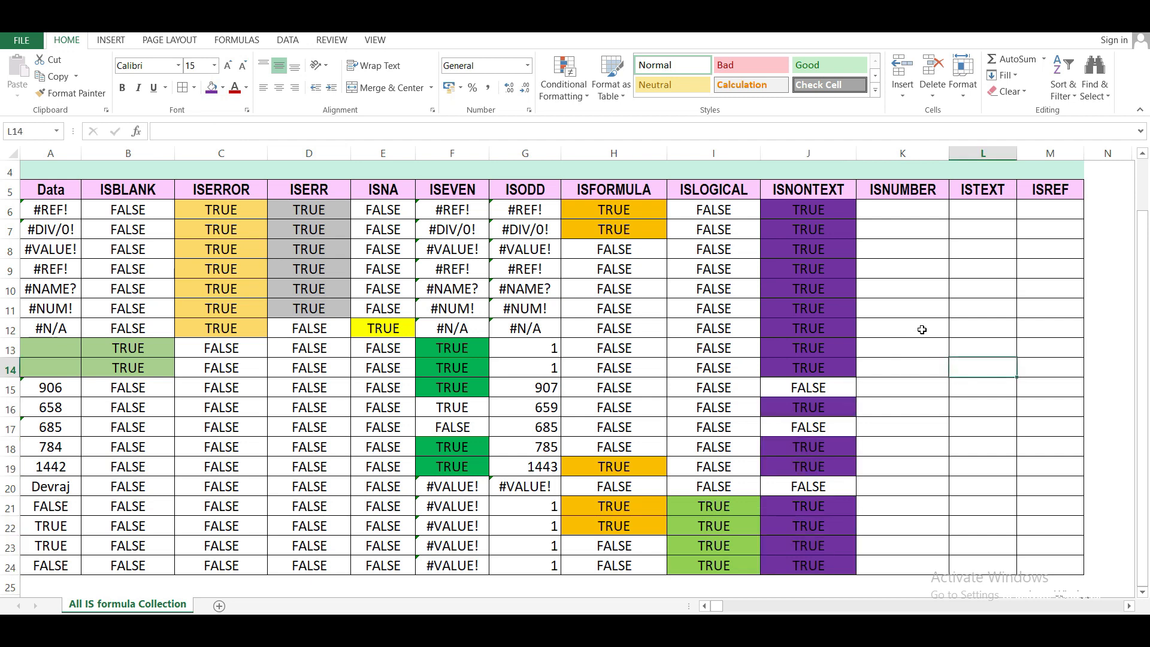
click(824, 211)
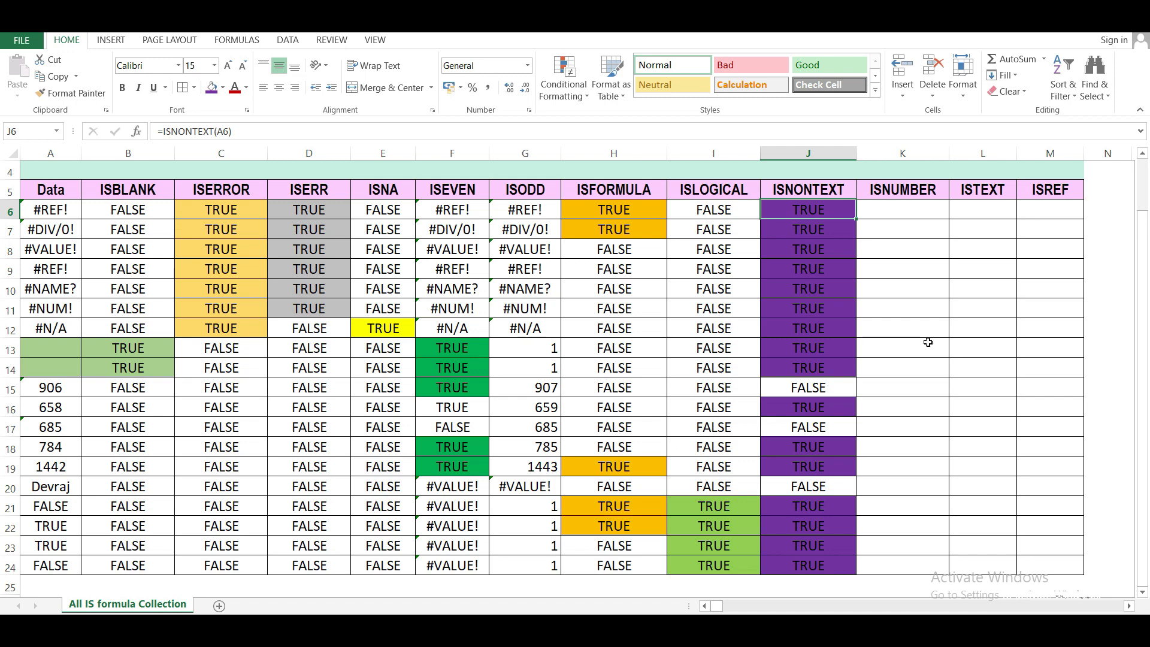
Step: Enter =ISNUMBER(A6) in cell K6 and fill the formula down through K24
click(900, 210)
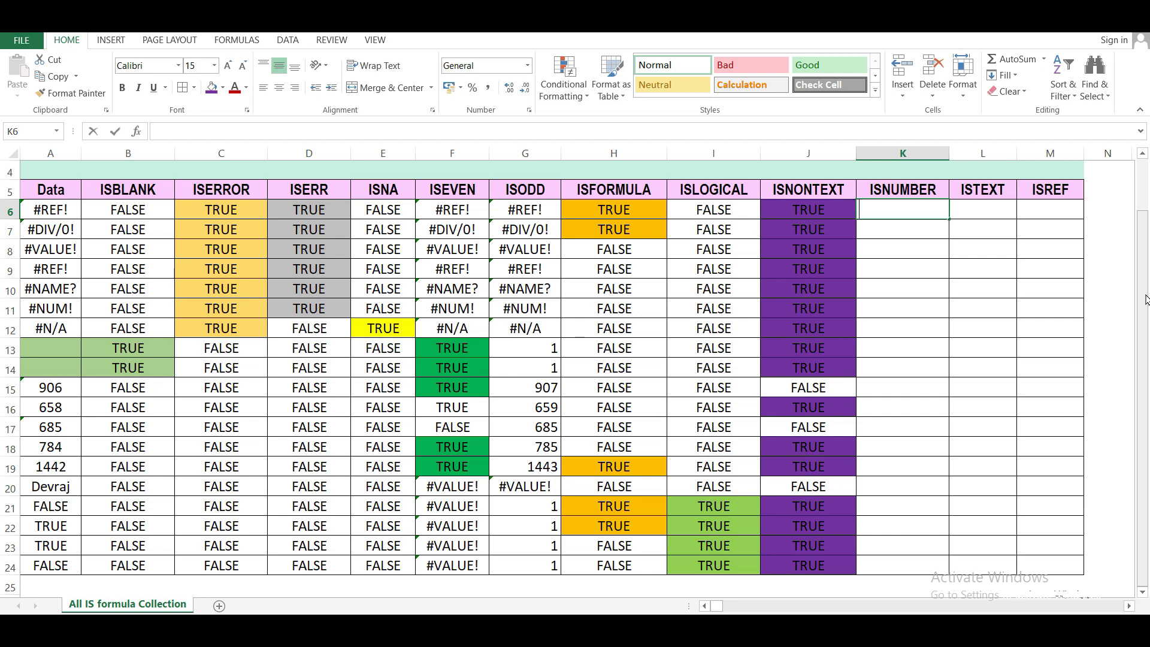
text(=is)
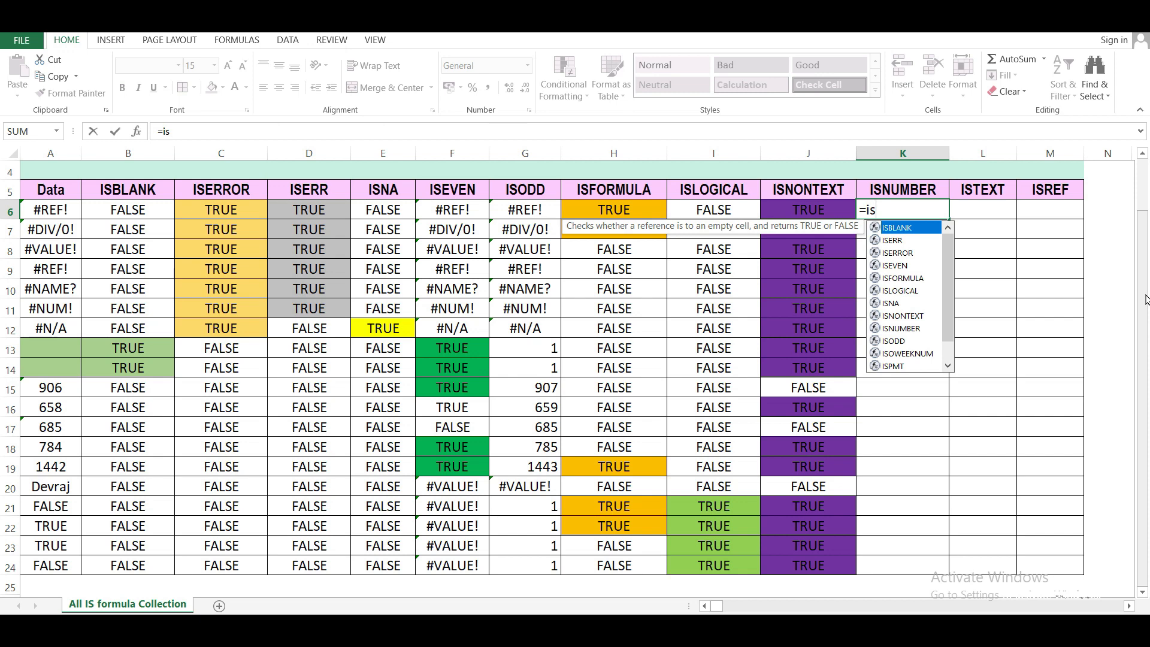
text(nu)
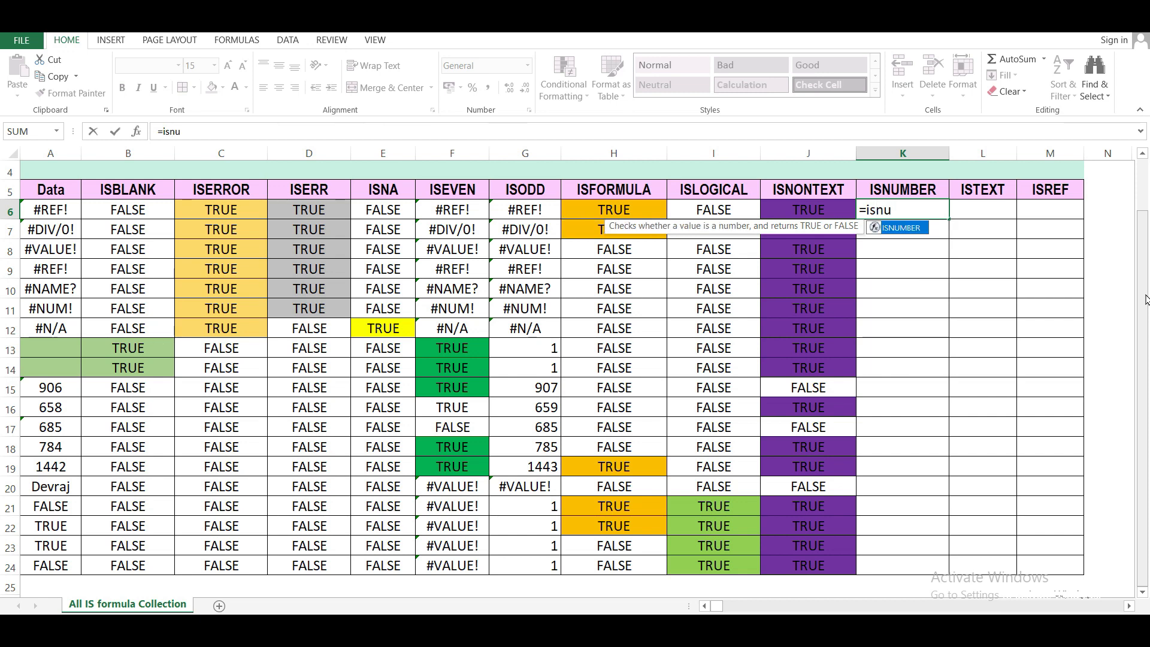
key(Tab)
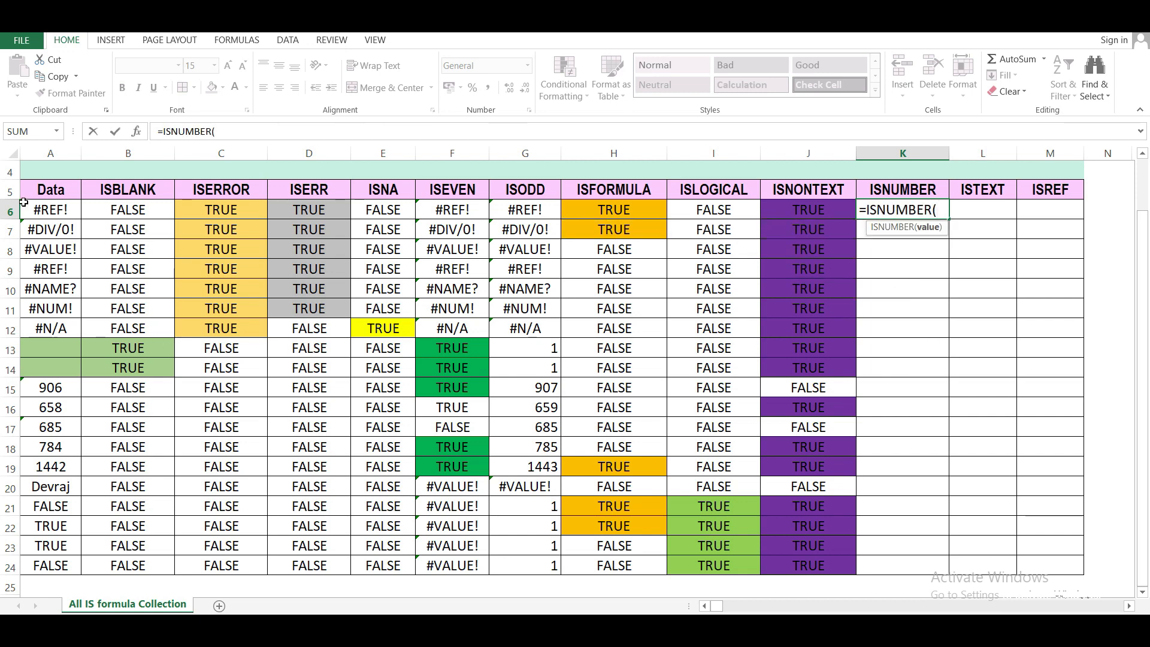
click(40, 213)
text())
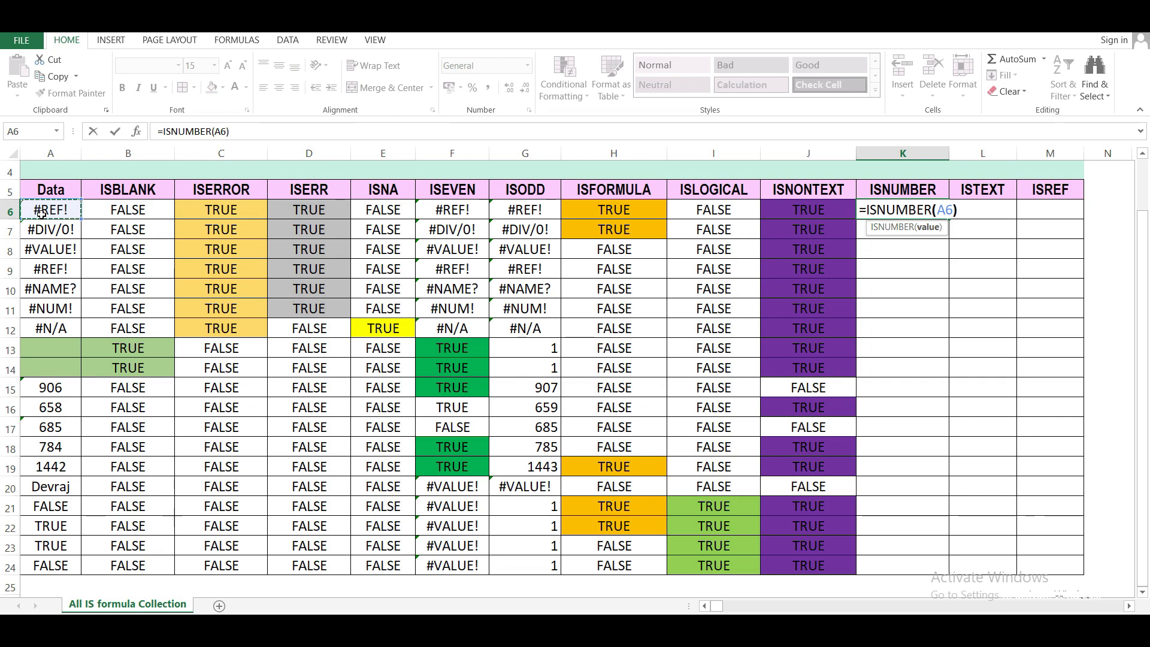
key(Return)
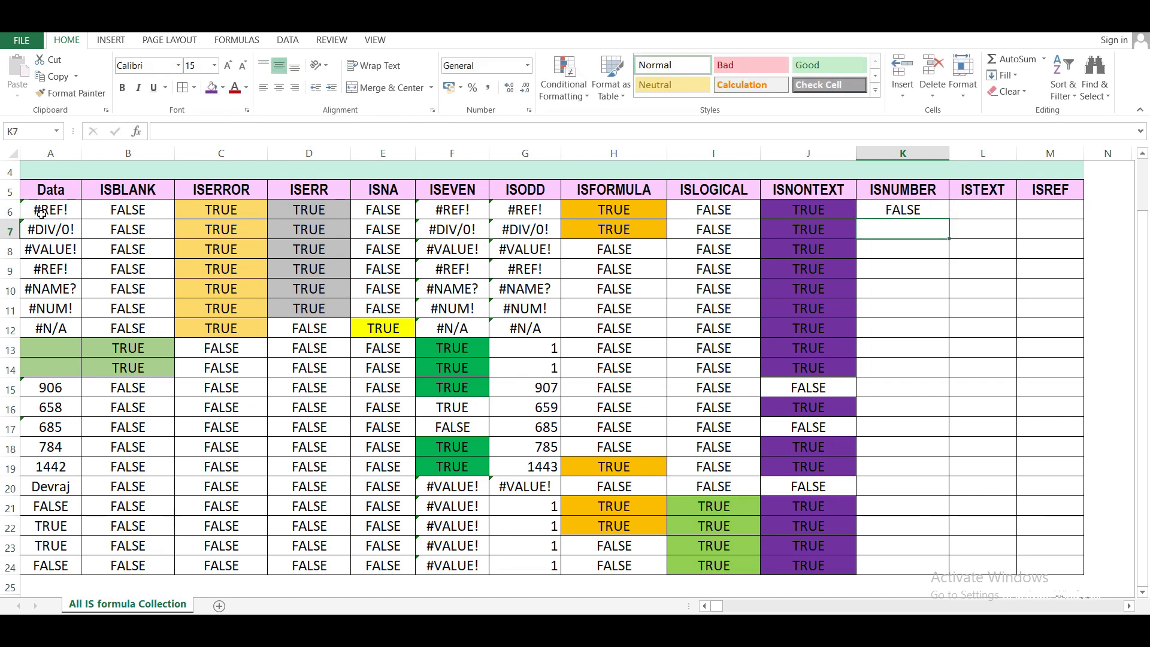
click(928, 213)
double_click(952, 222)
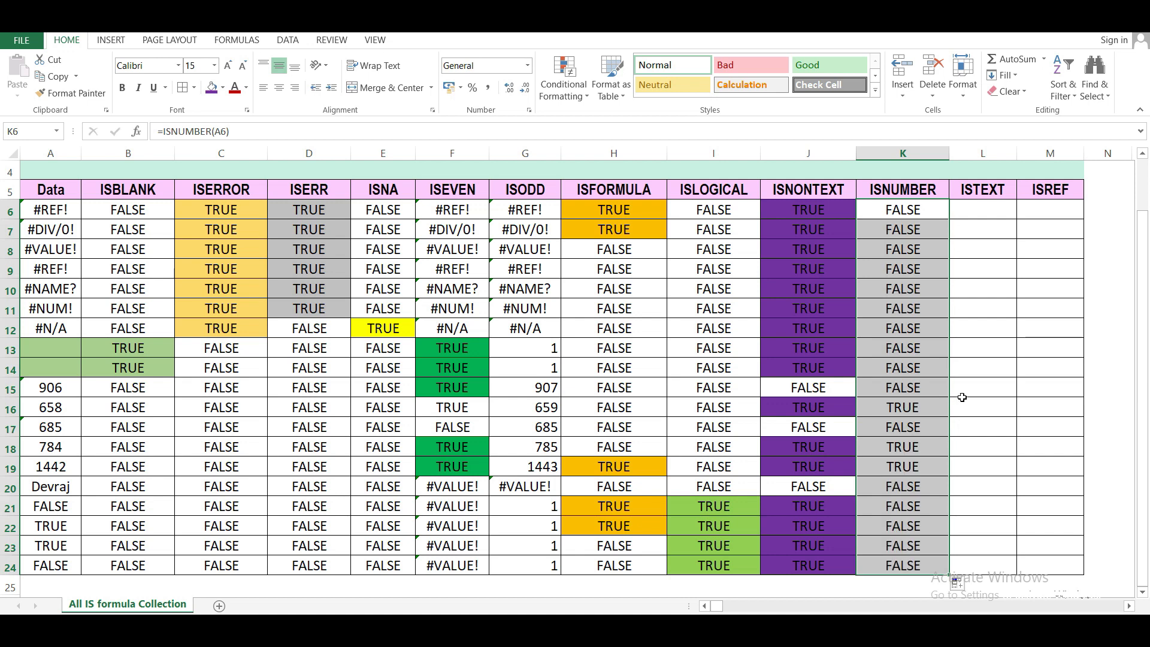
Step: Examine the ISNUMBER formulas in K14:K17 against the number formats of the source cells A15:A17
click(911, 402)
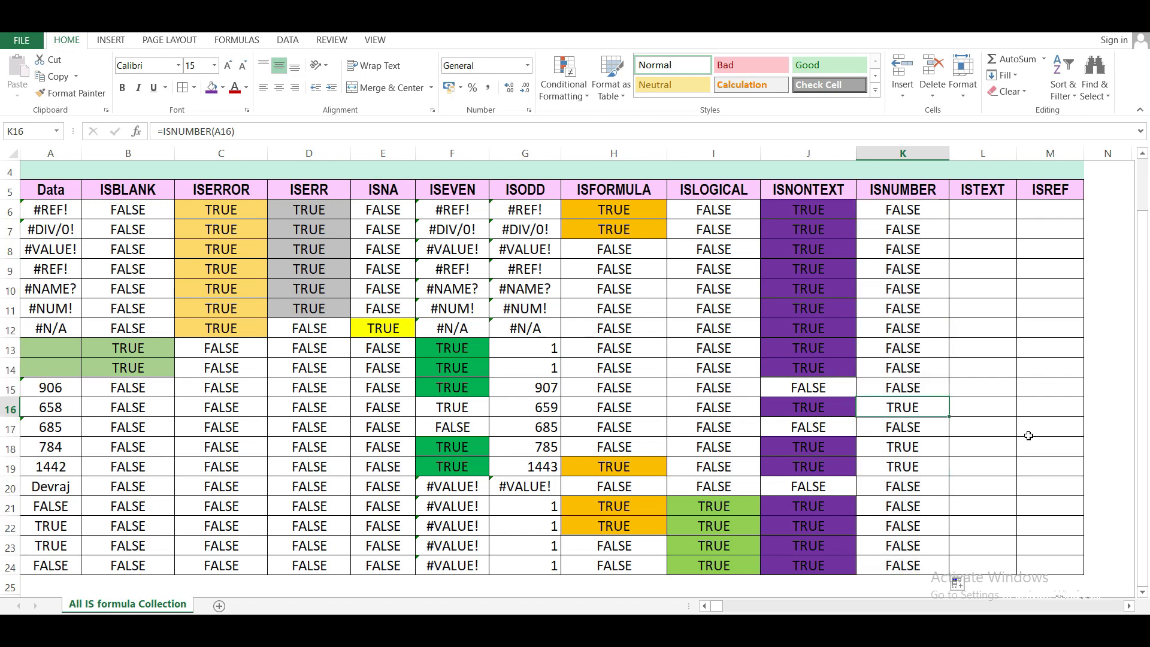
click(904, 369)
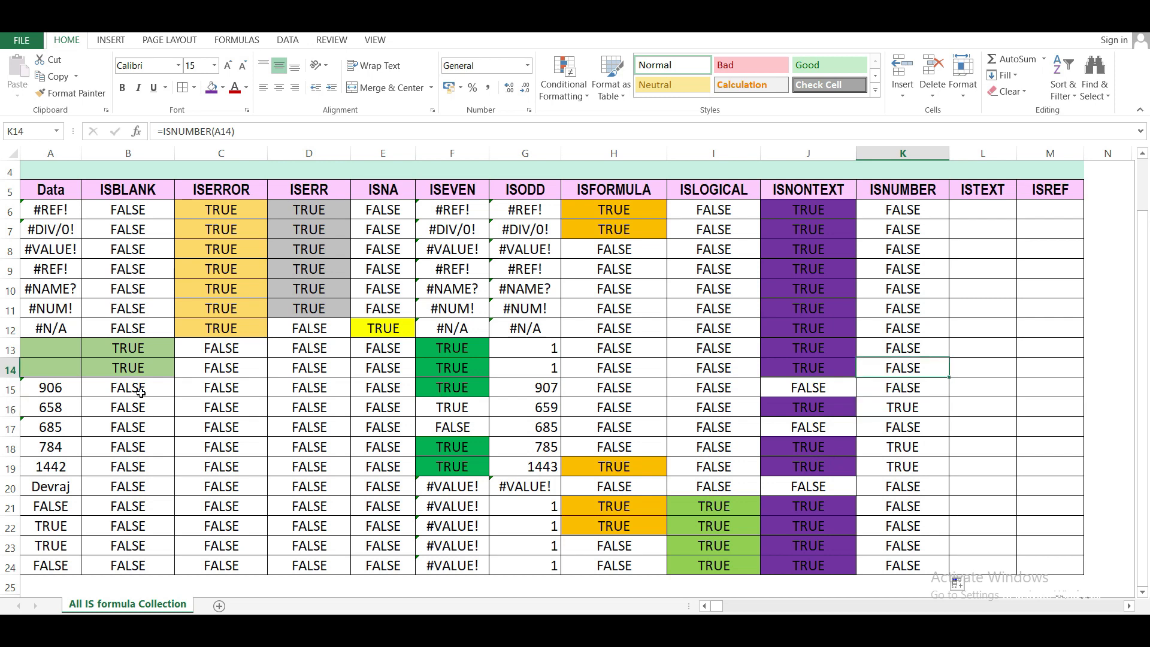
click(59, 389)
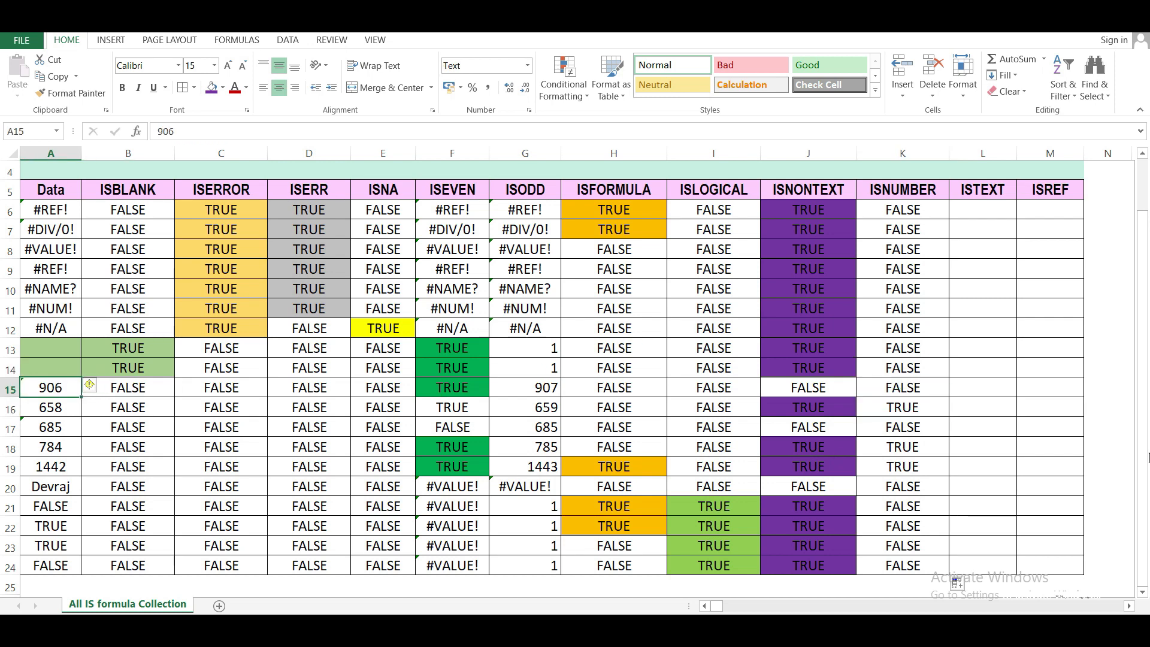
key(Right)
key(Right)
key(Left)
key(Left)
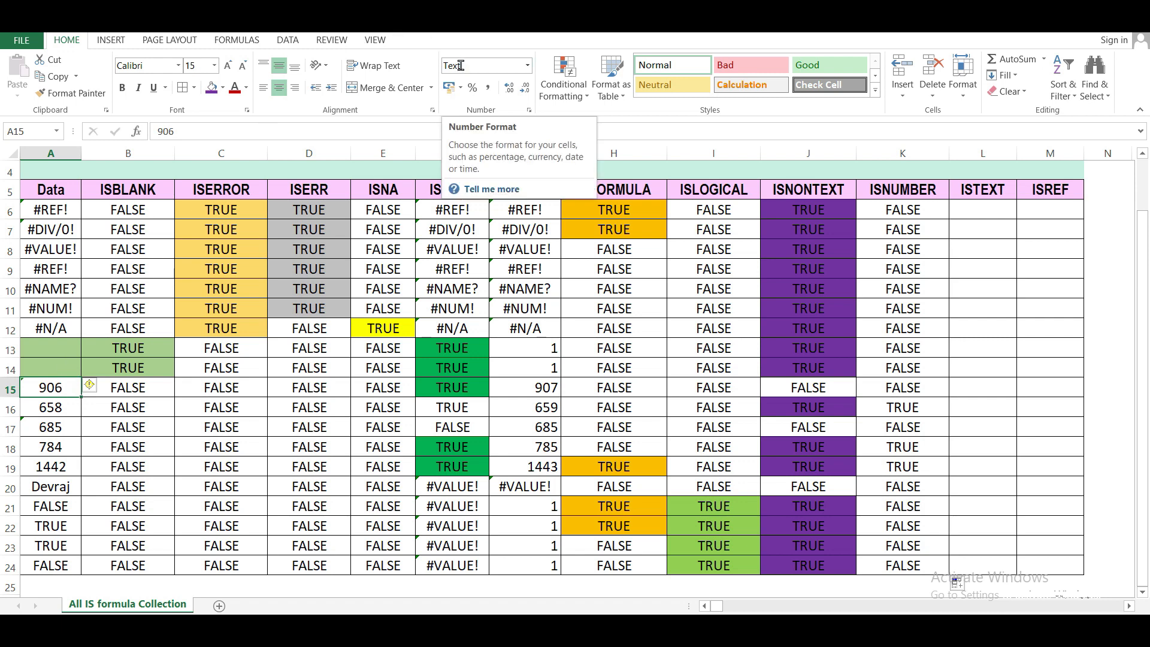
click(918, 390)
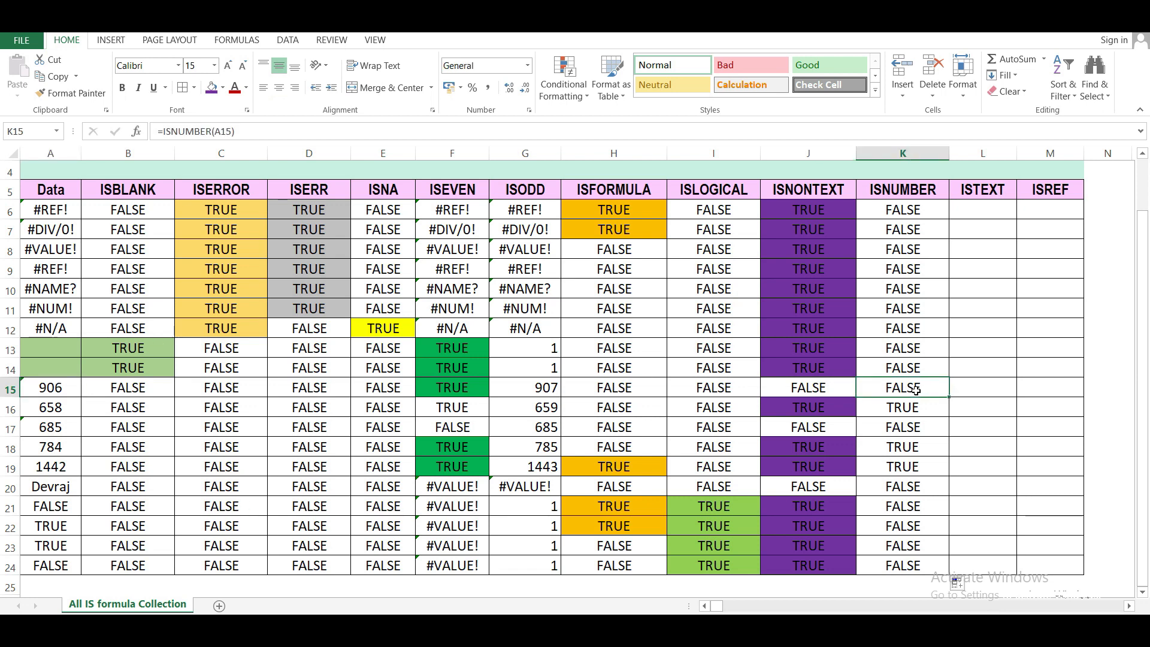
click(916, 425)
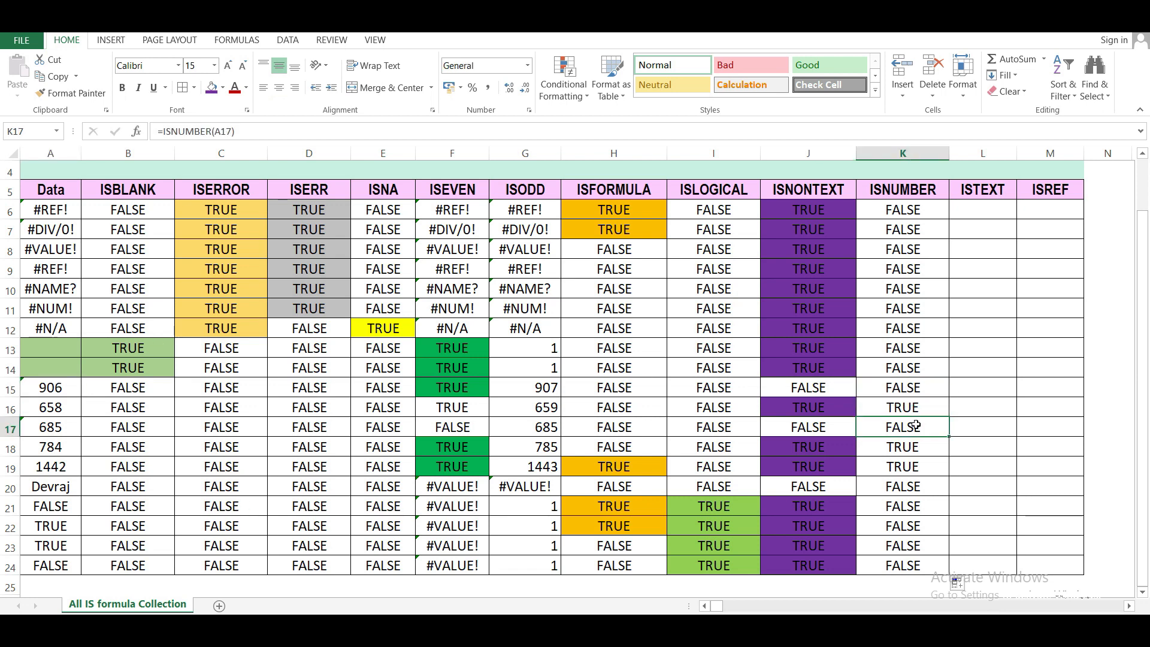
click(63, 427)
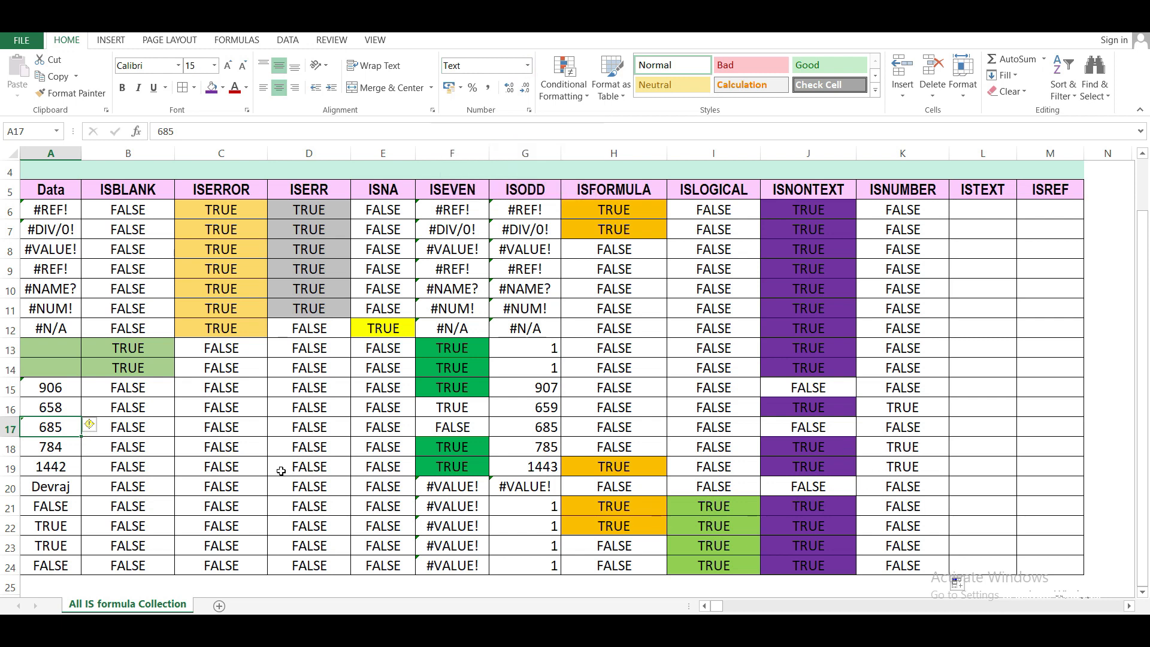
click(53, 410)
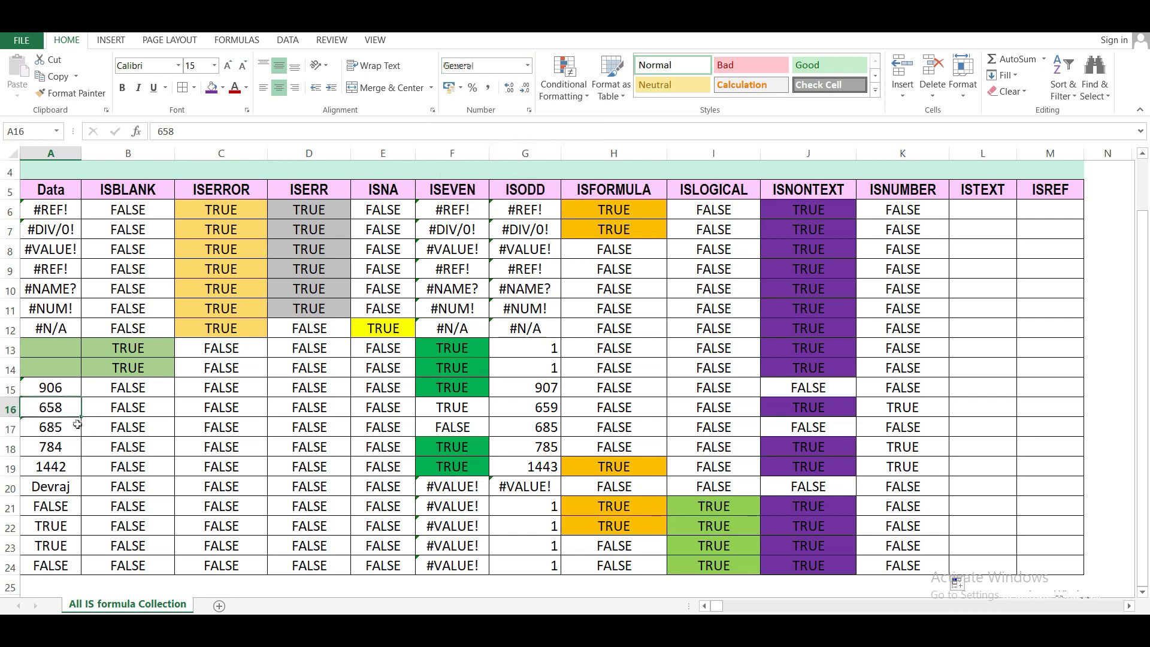
Step: Shade the TRUE ISNUMBER results in K16 and K18:K19 with the standard orange fill colour
click(902, 408)
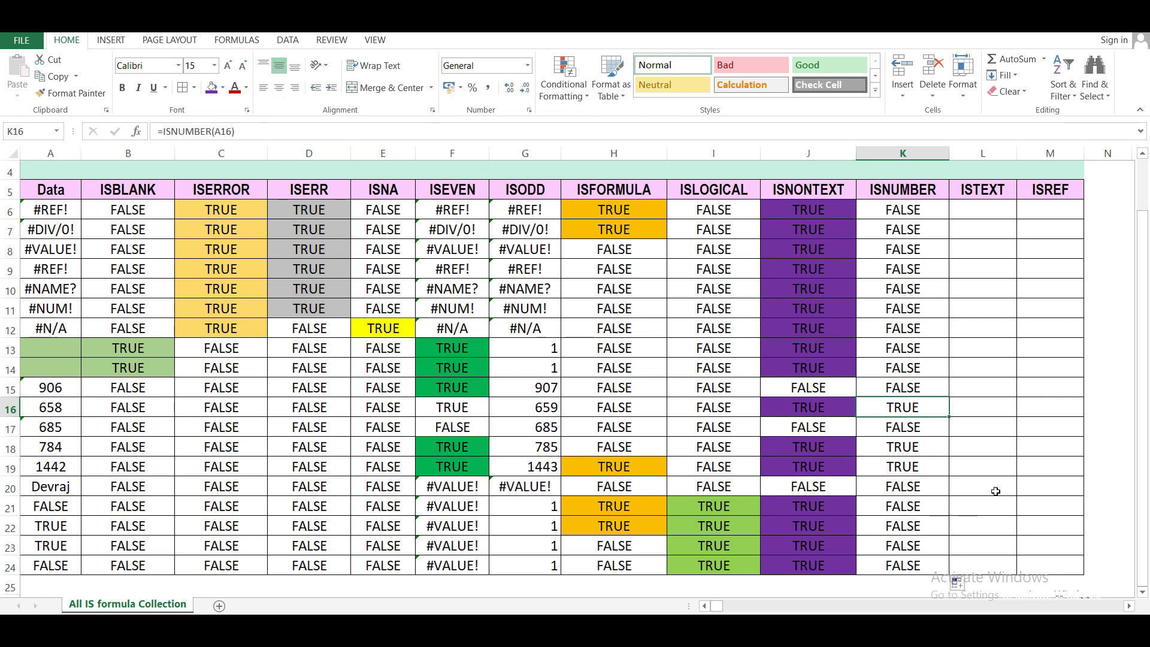
scroll(970, 497, down, 1)
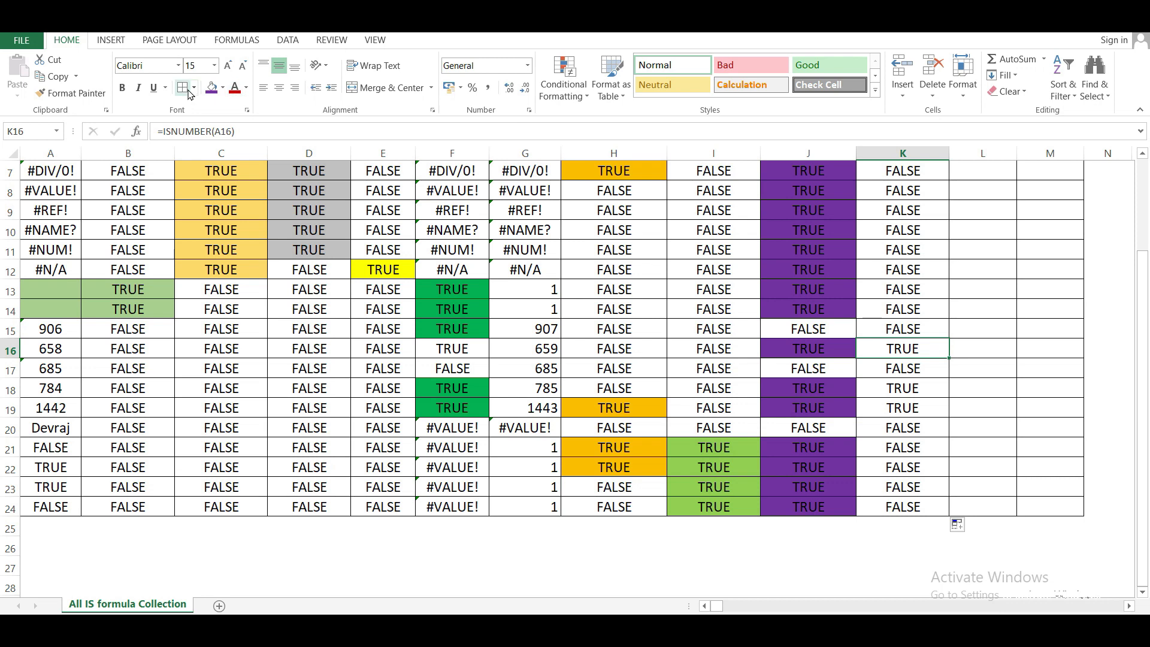
click(221, 88)
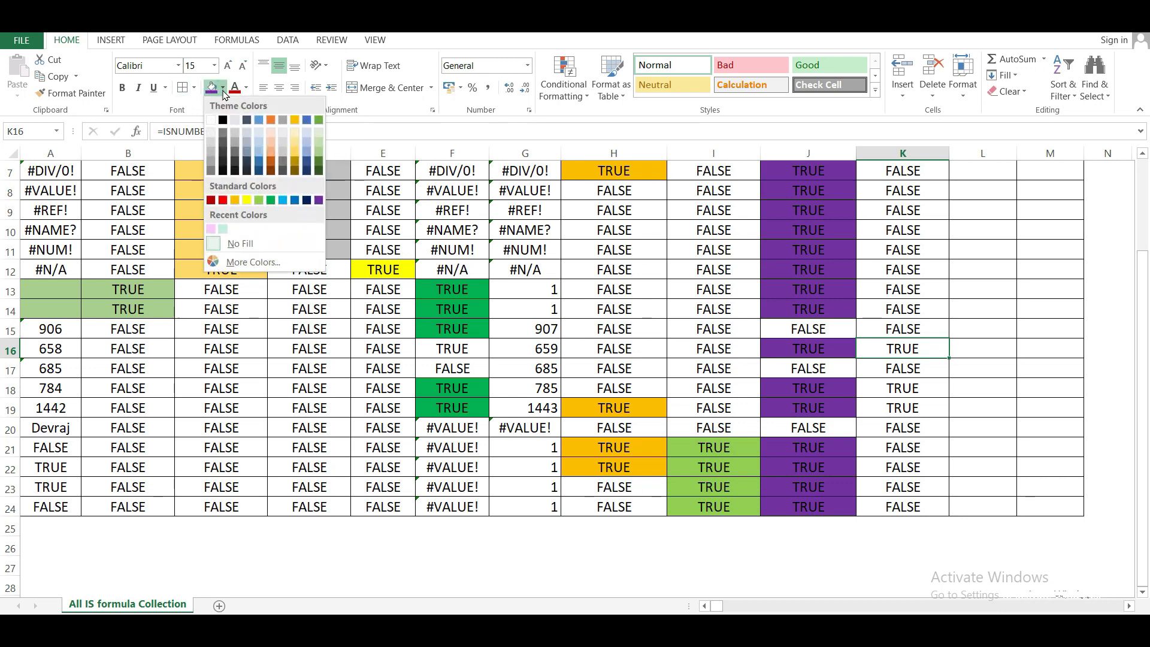
click(235, 200)
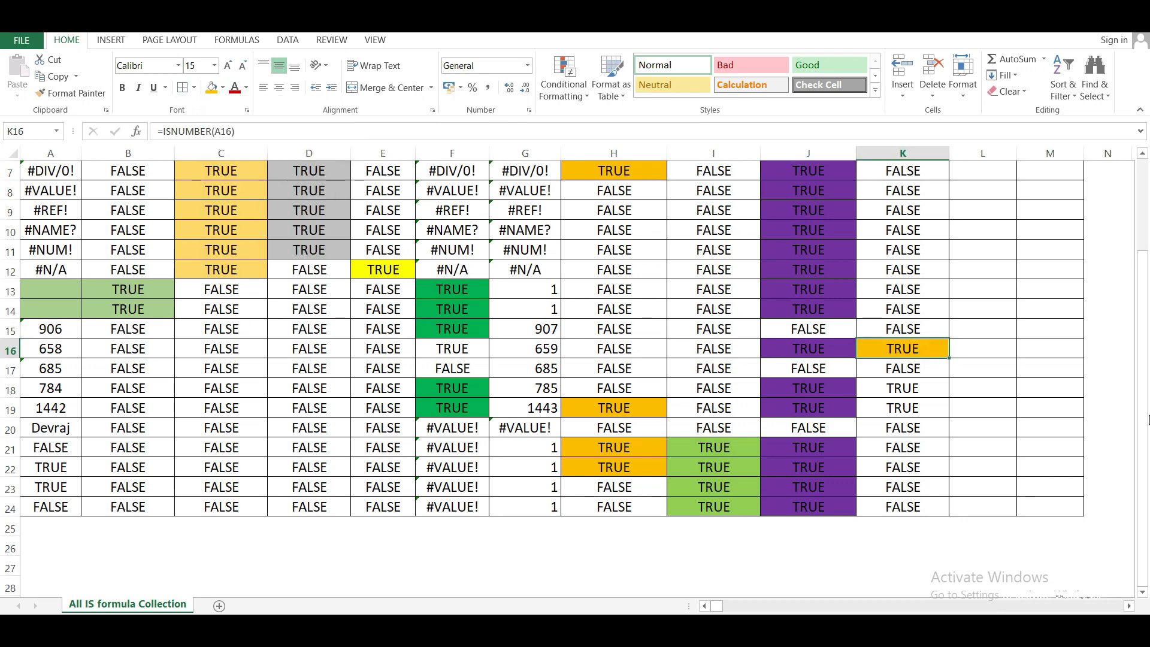
click(895, 388)
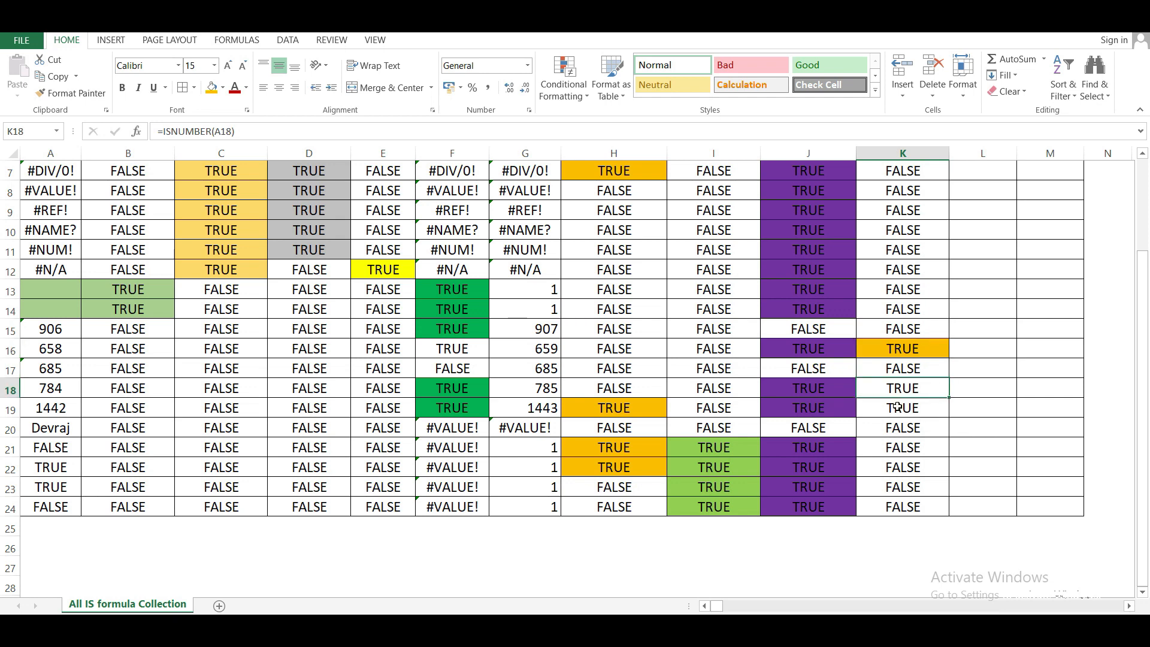
key(shift+Down)
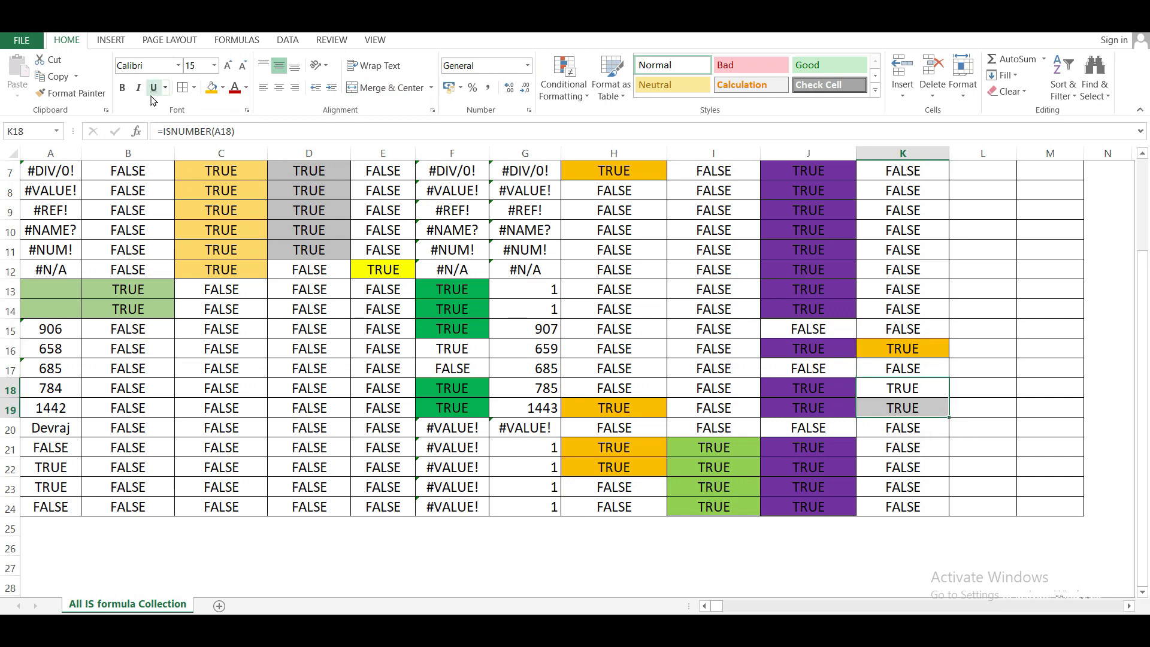
click(212, 88)
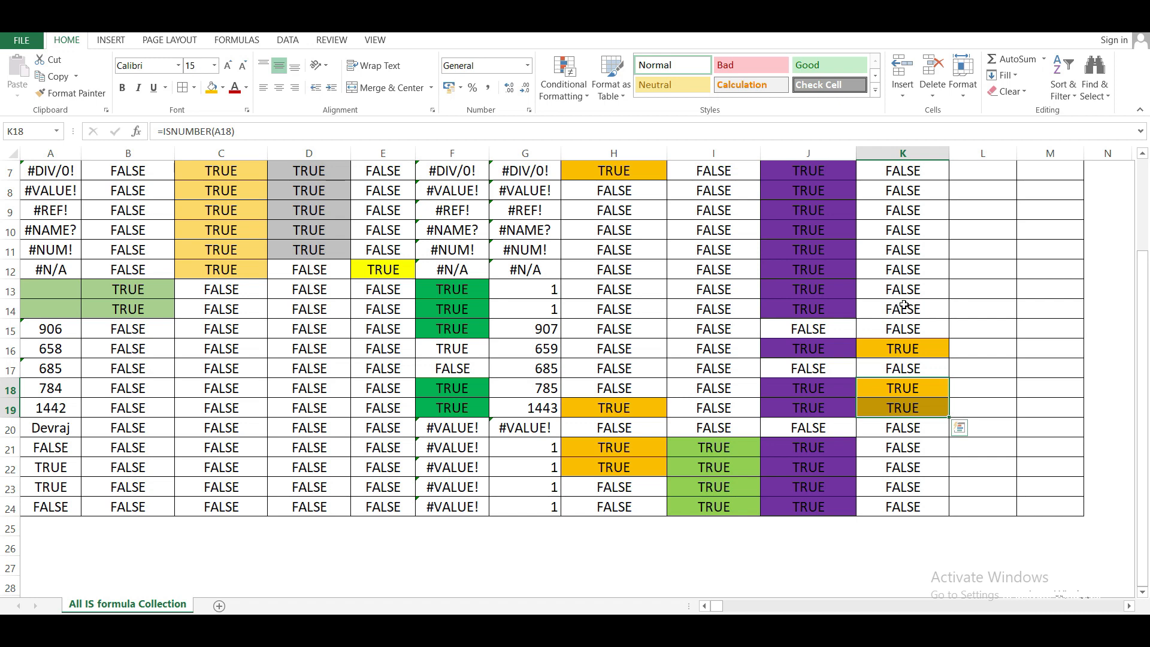
Step: Enter =ISTEXT(A6) in cell L6 and fill the formula down through L24
scroll(941, 270, up, 1)
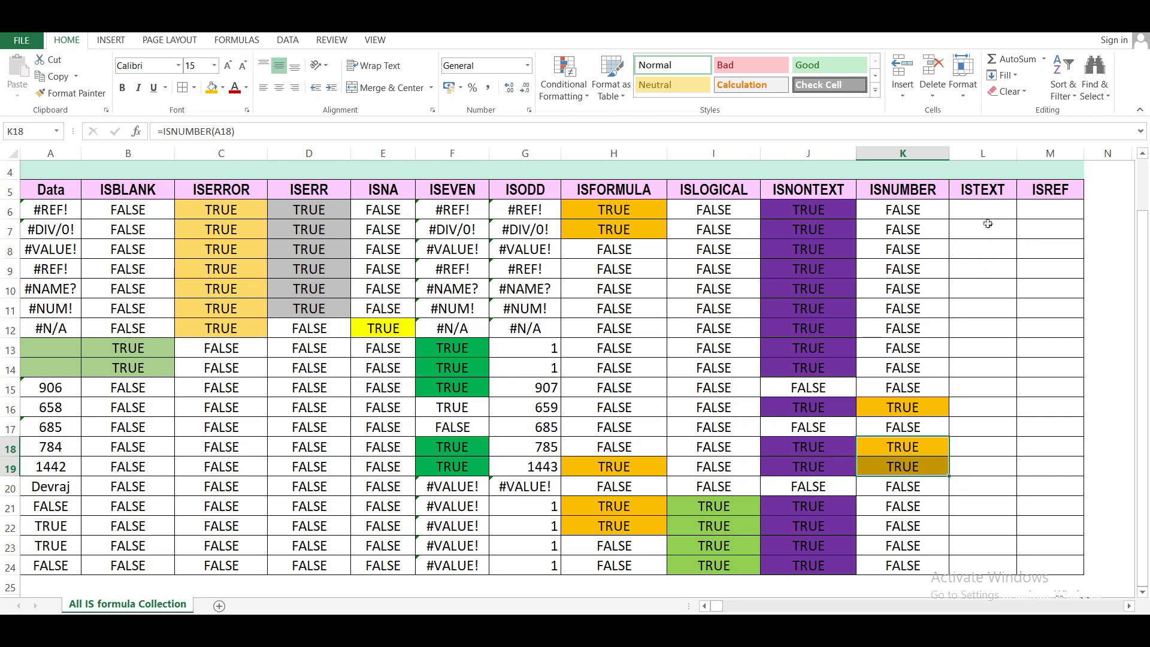
click(976, 207)
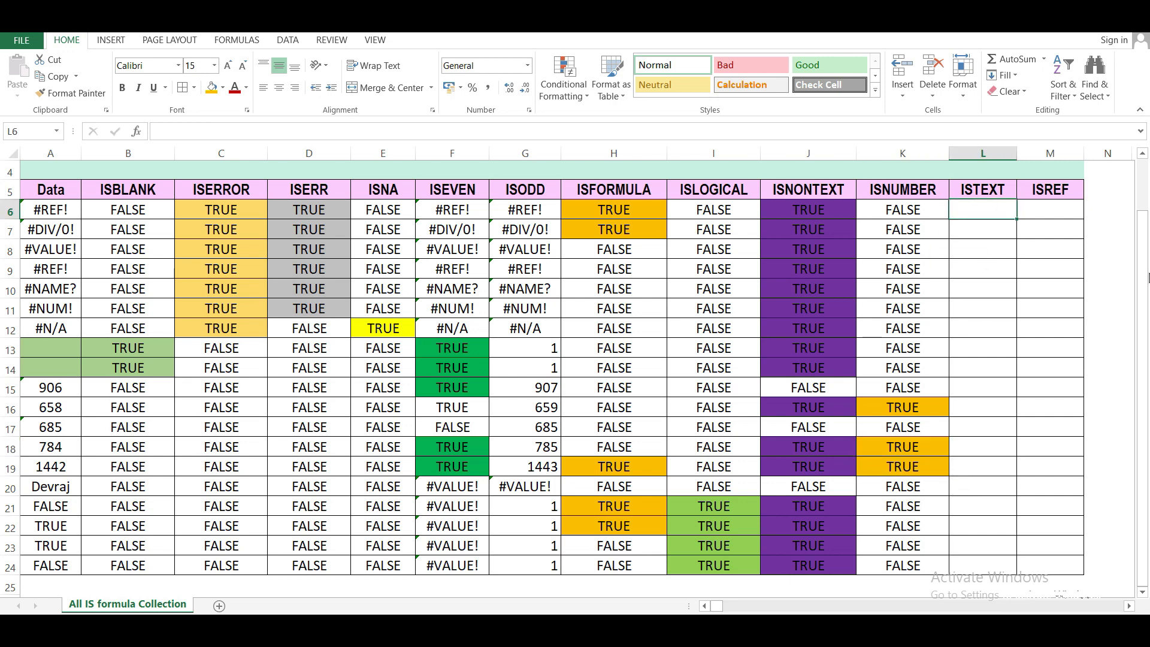
text(=)
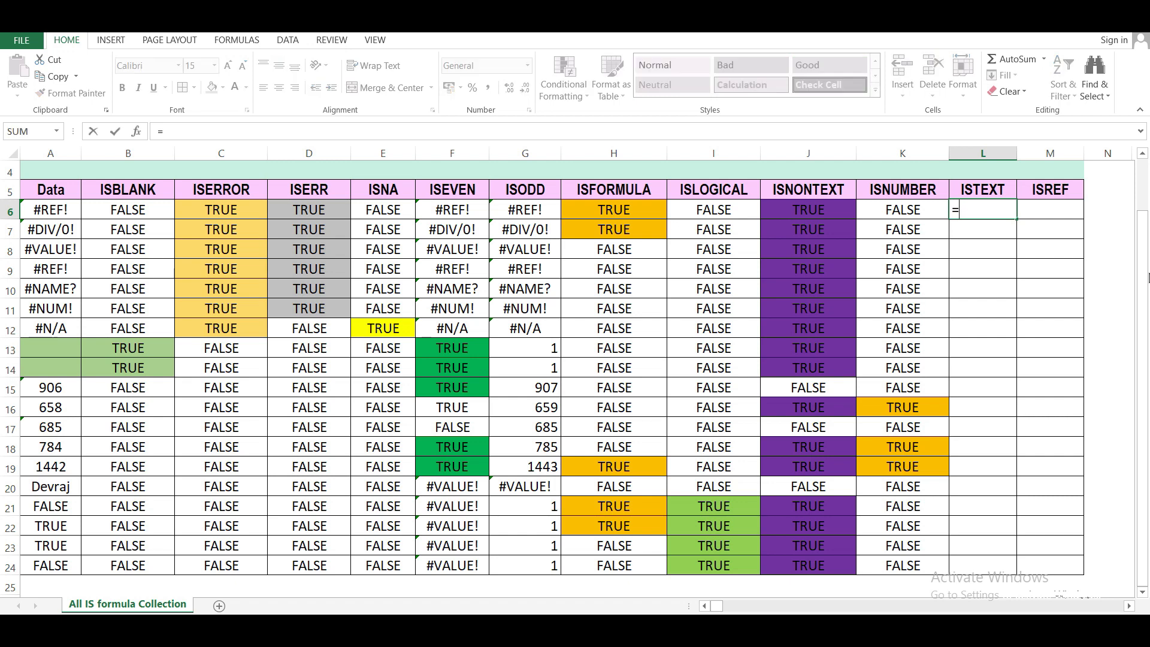
text(is)
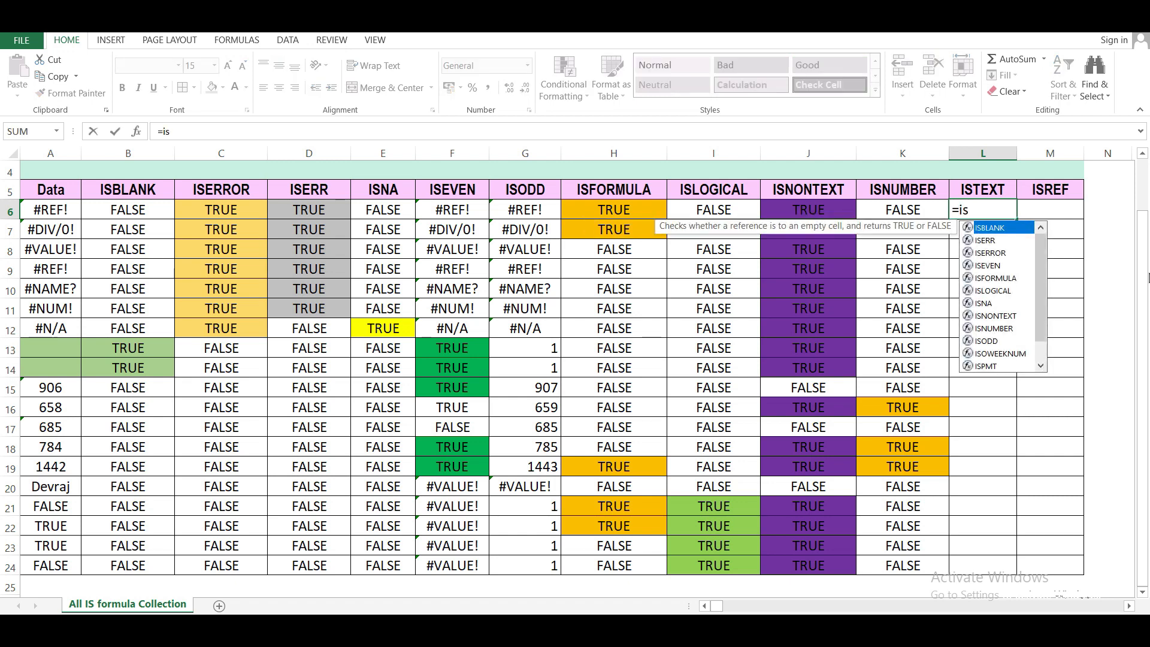
text(te)
key(Tab)
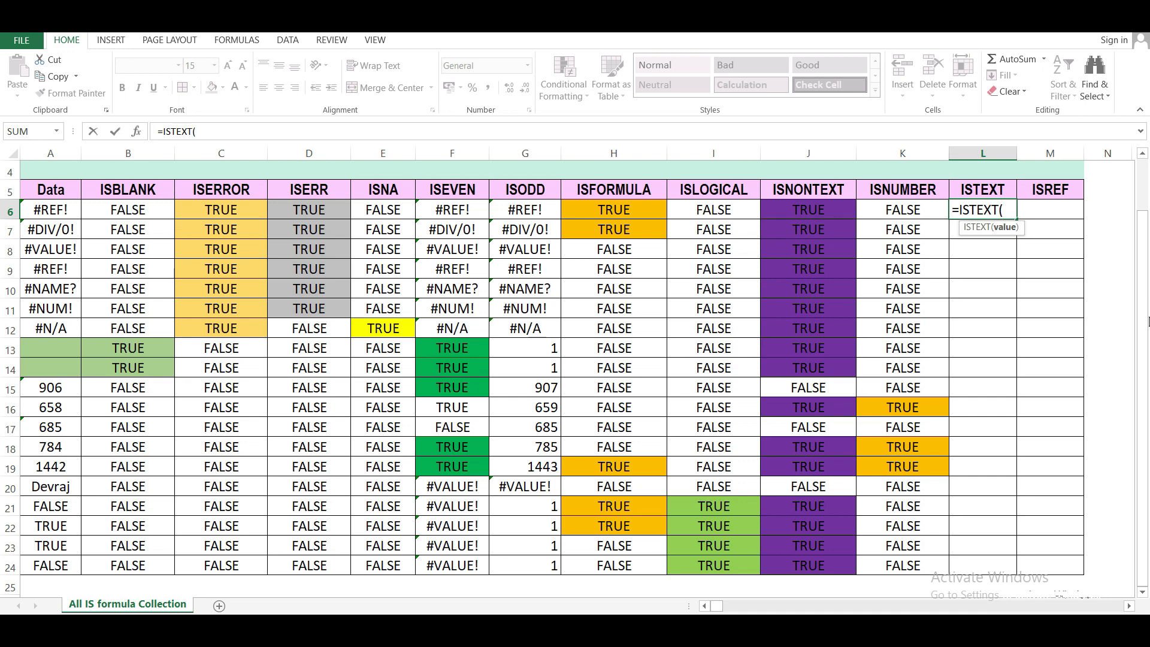
click(29, 209)
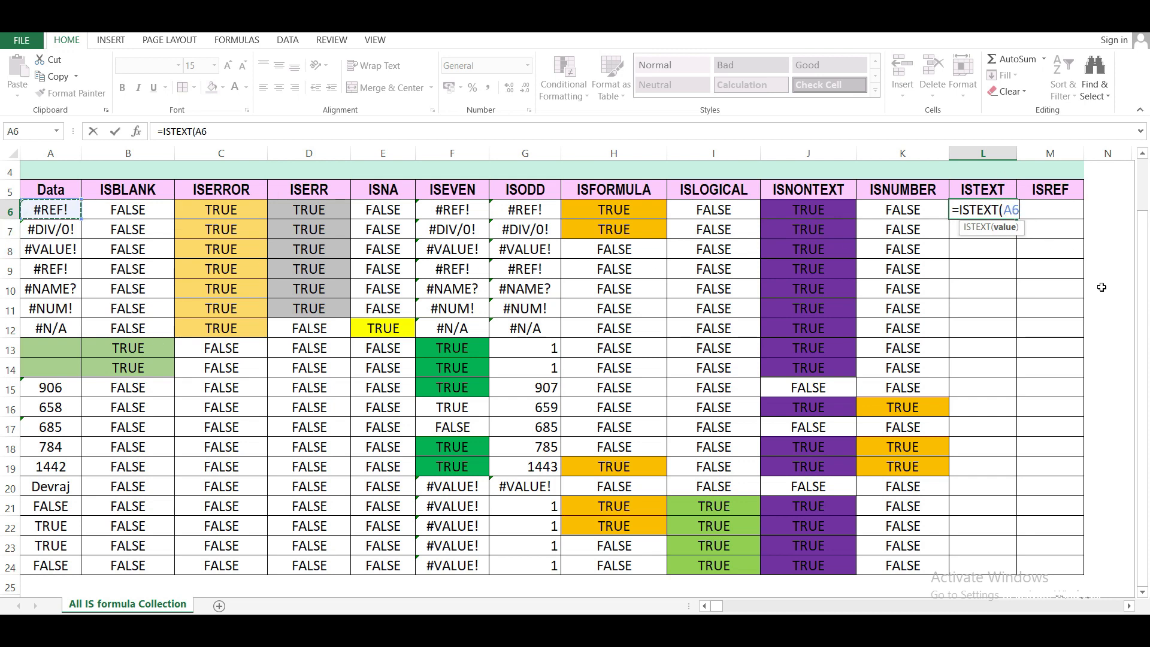
key(Return)
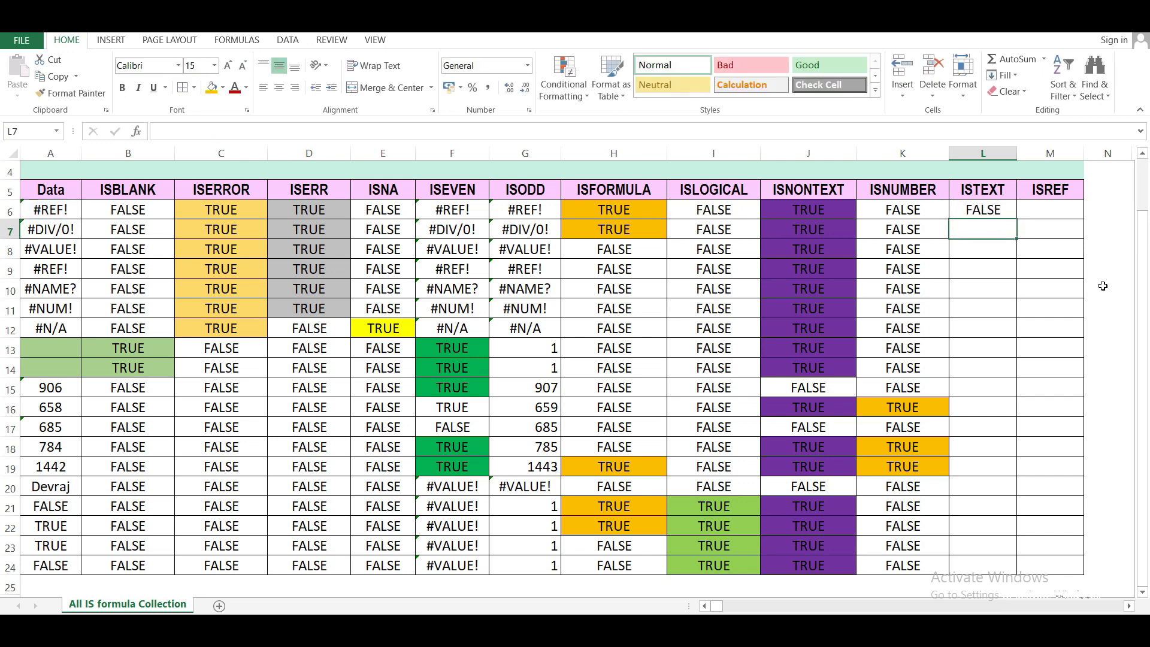
click(982, 208)
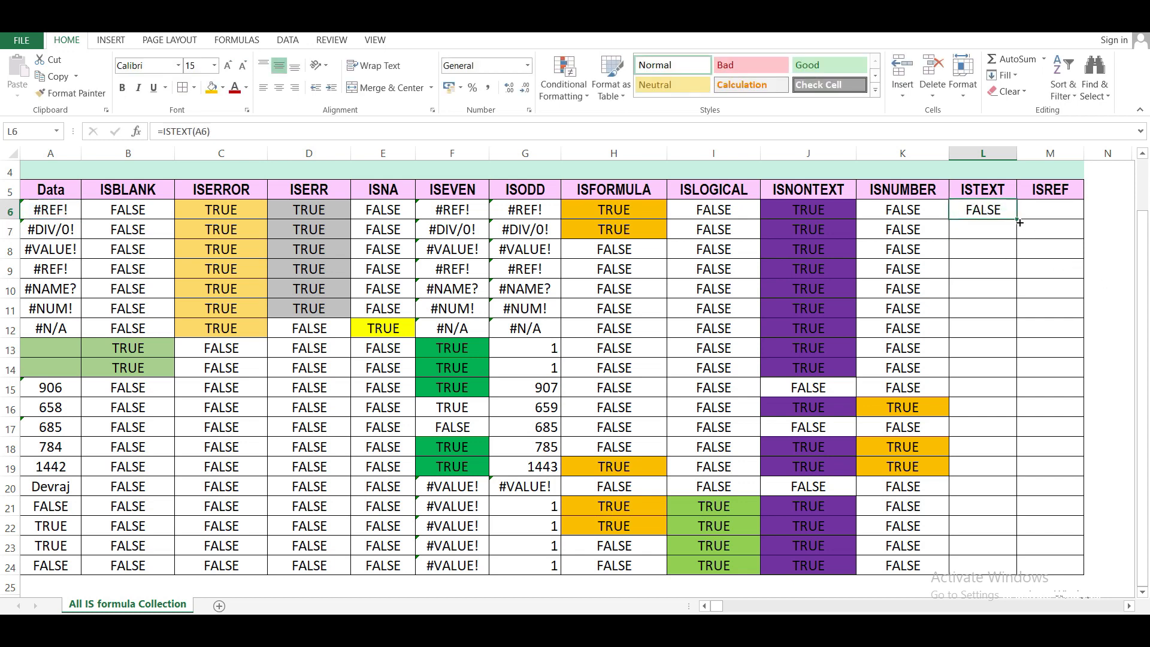
double_click(1015, 221)
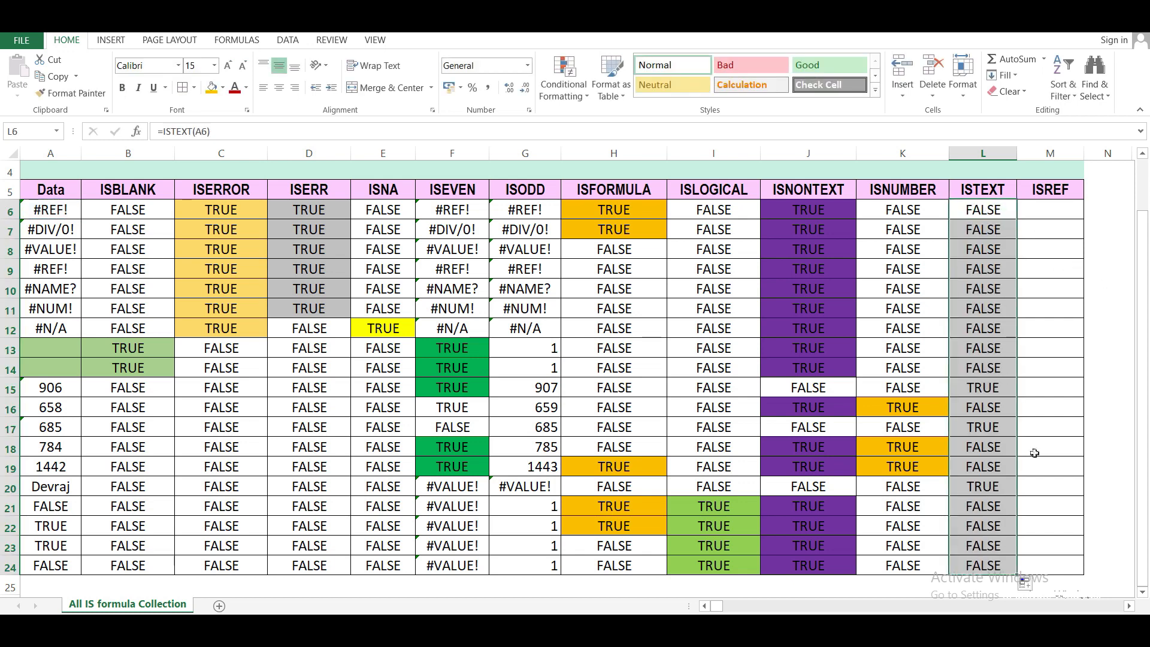
Step: Compare the ISNUMBER result in K15 with the ISTEXT results in L14:L15 for the column A data
scroll(1033, 453, down, 1)
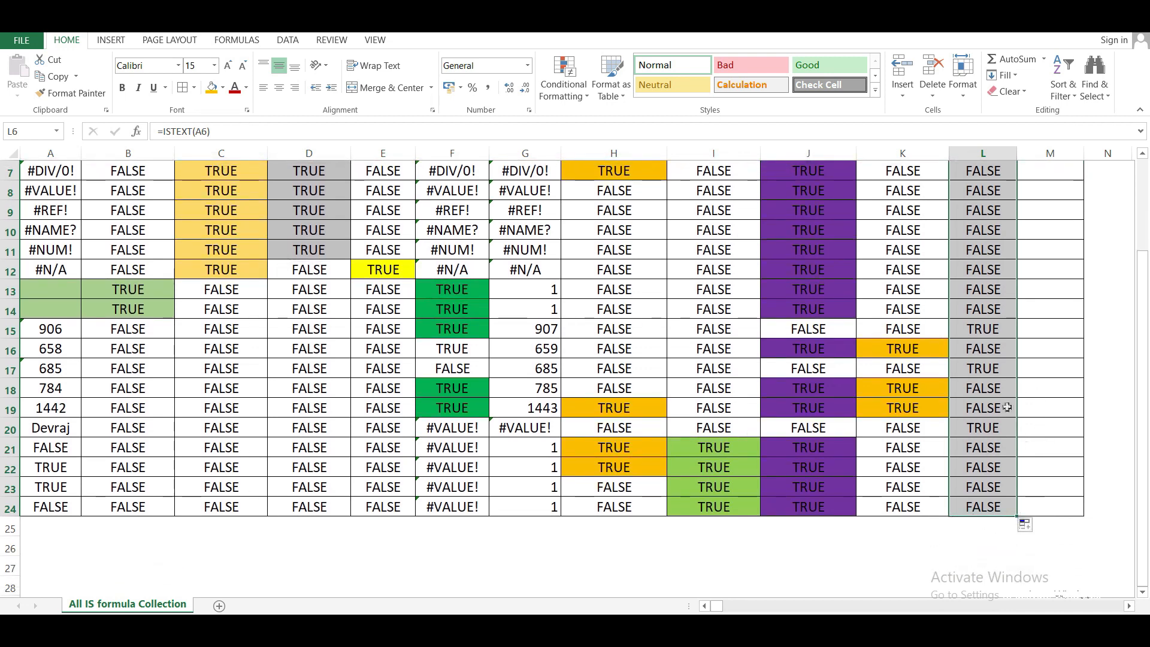
click(898, 329)
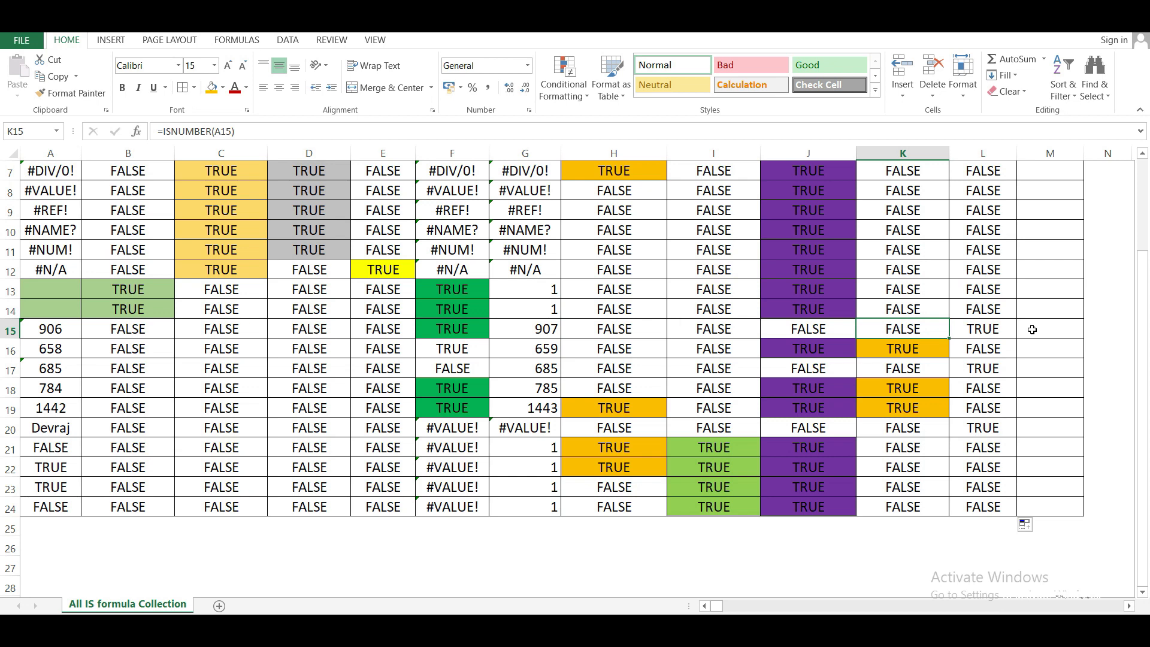
scroll(1032, 330, up, 1)
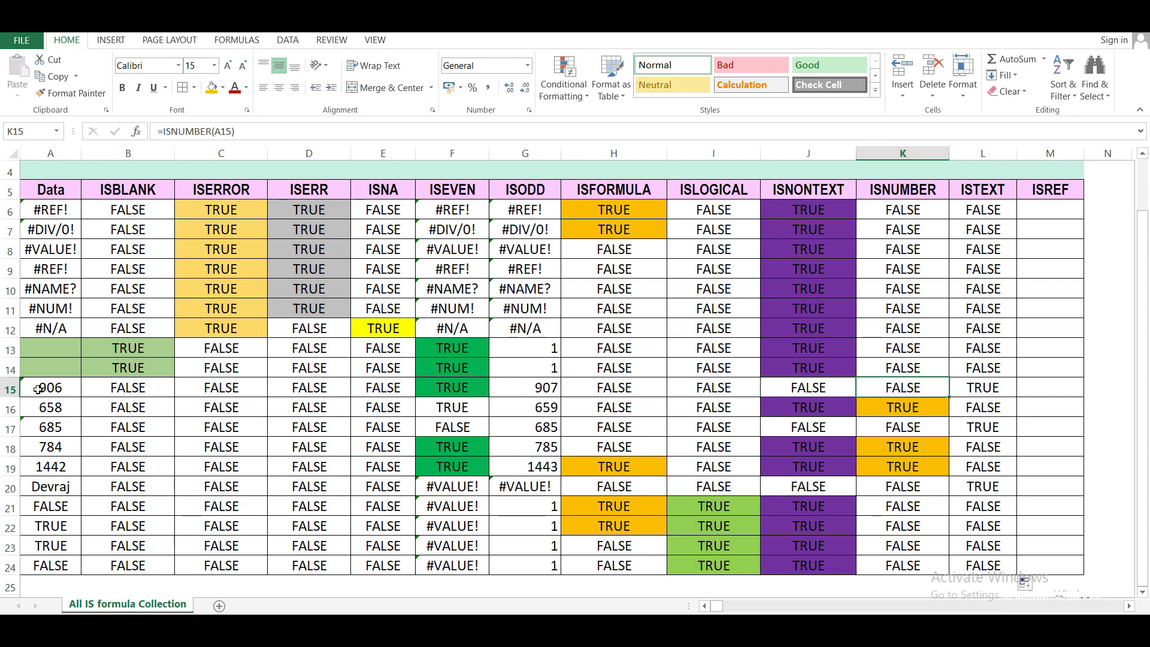
click(996, 368)
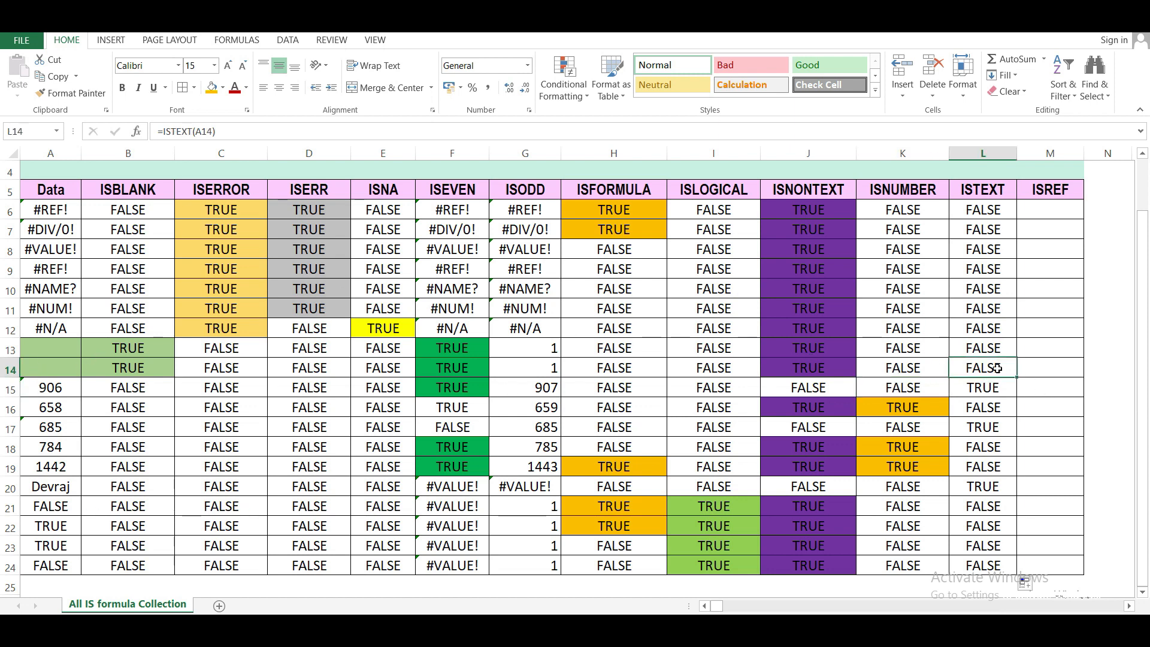
click(993, 388)
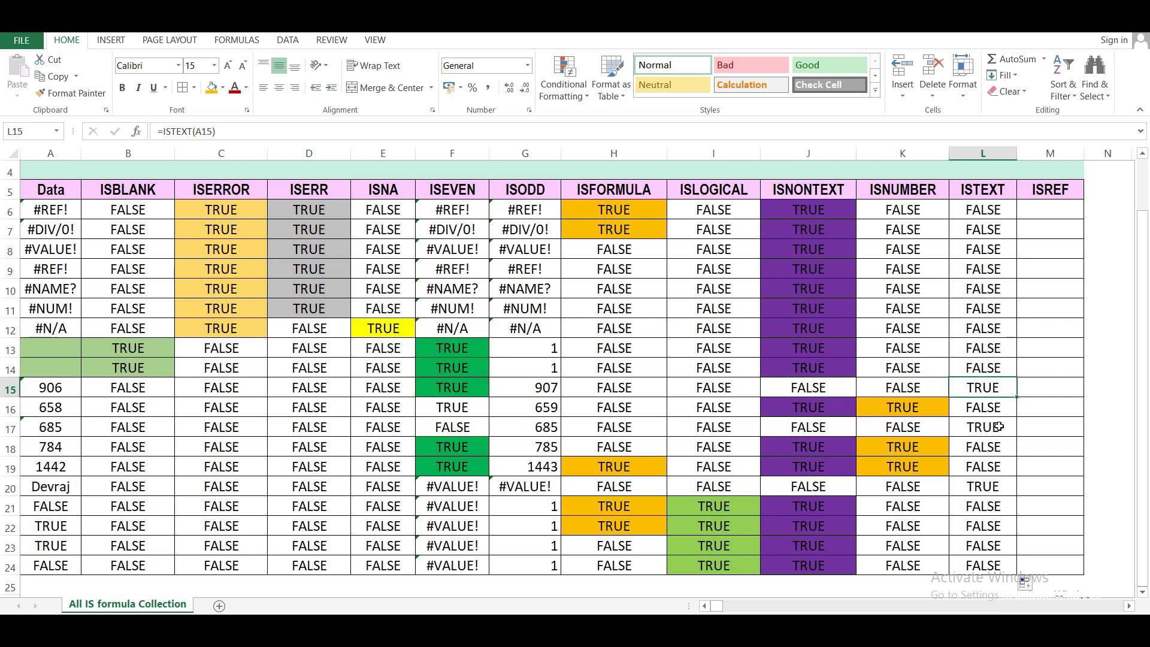
Step: Shade the TRUE ISTEXT results in L15, L17 and L20 with a bright sky-blue fill from the extended standard colours
click(998, 426)
click(999, 389)
ctrl+click(1004, 446)
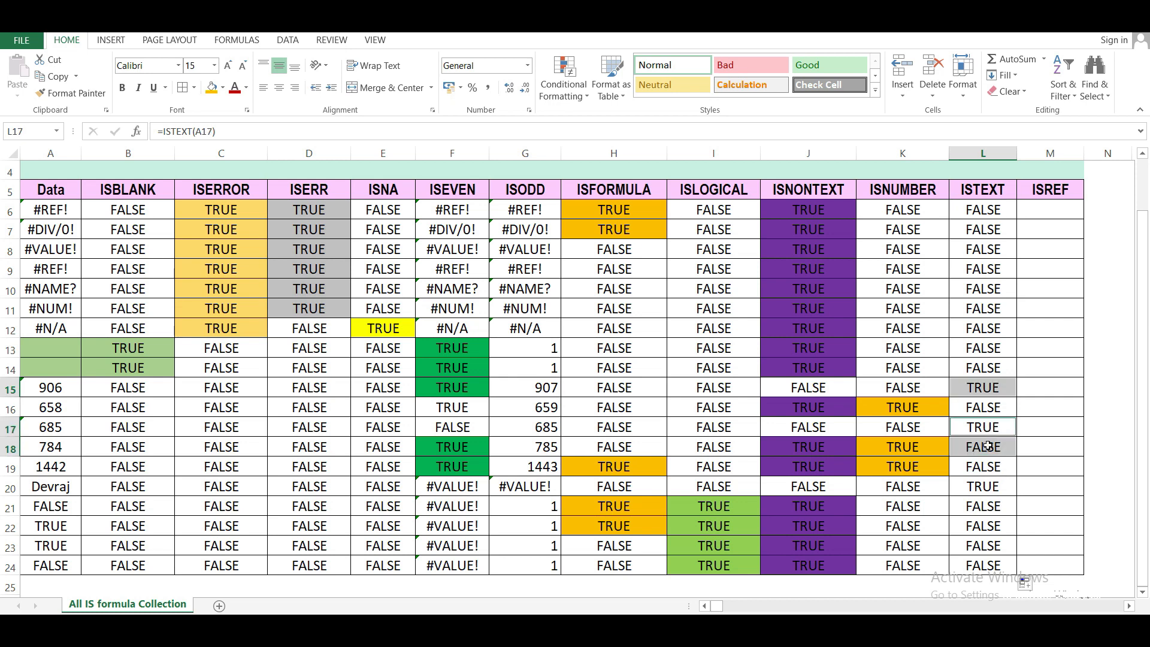
click(988, 446)
click(1010, 386)
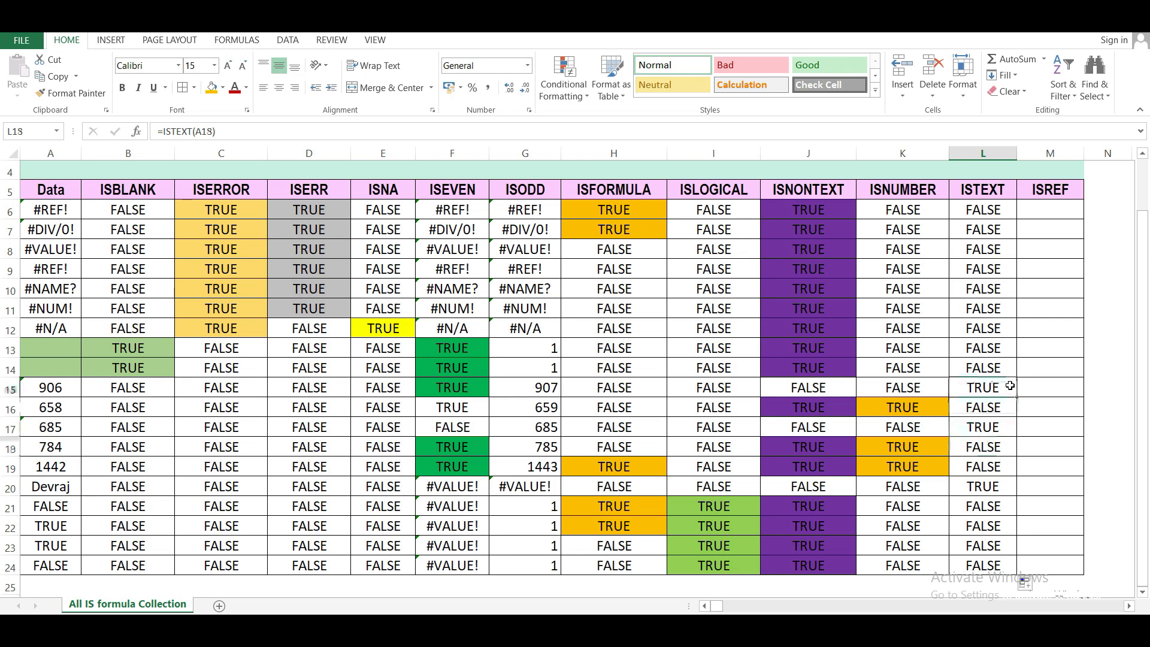
ctrl+click(987, 433)
ctrl+click(999, 490)
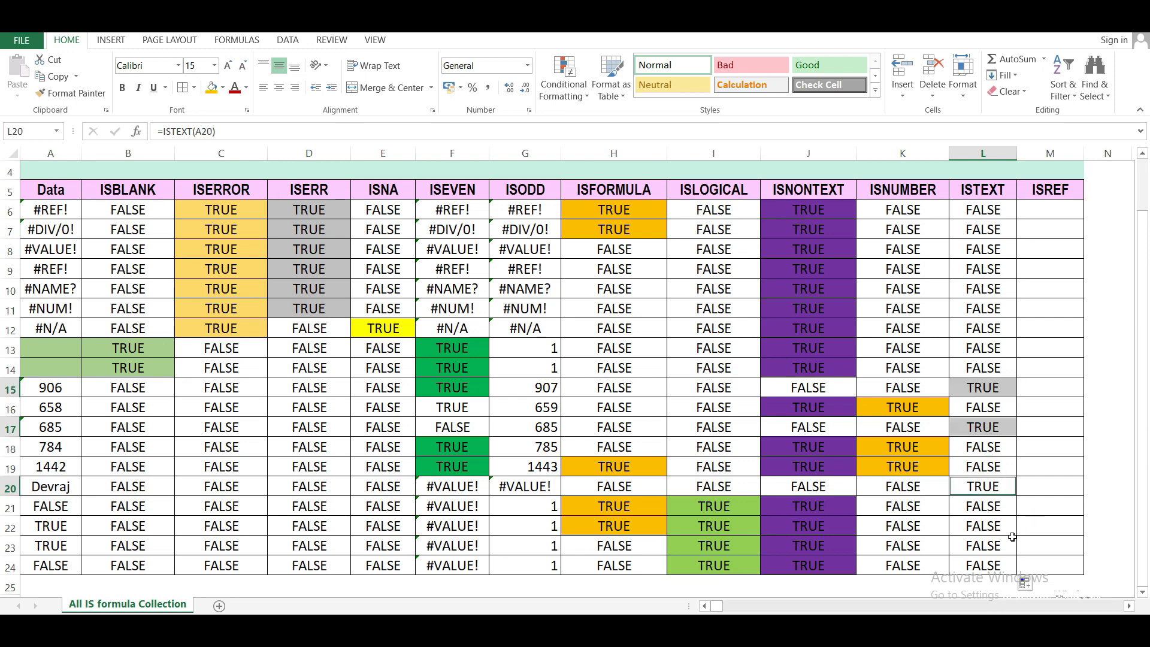
click(223, 89)
click(264, 261)
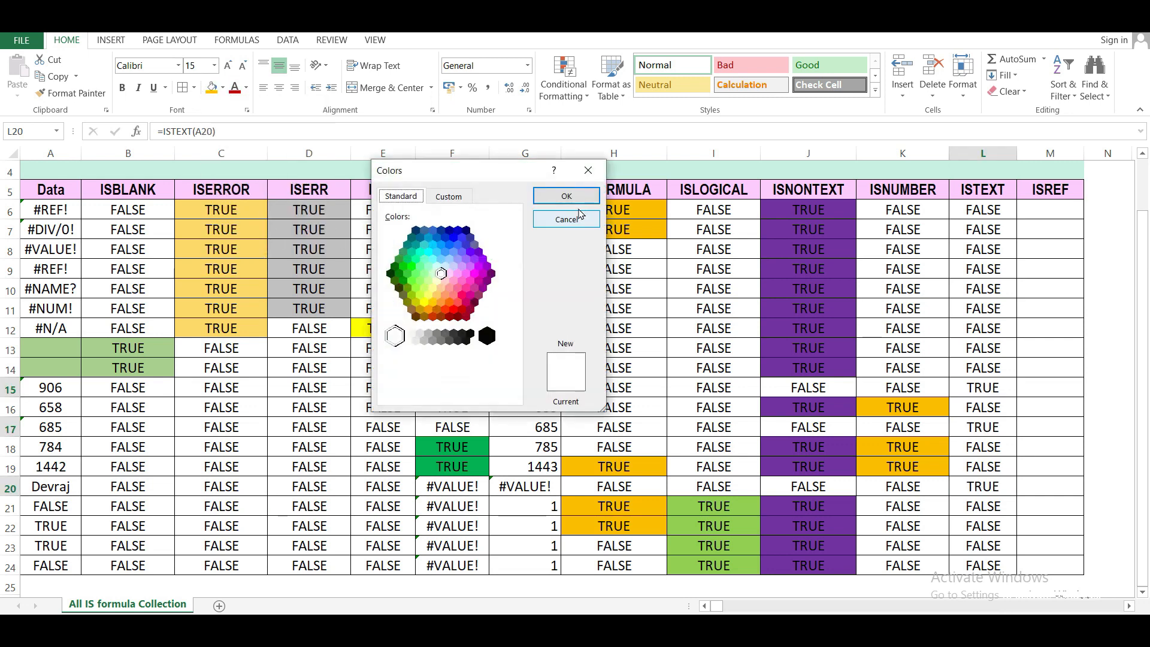
click(432, 244)
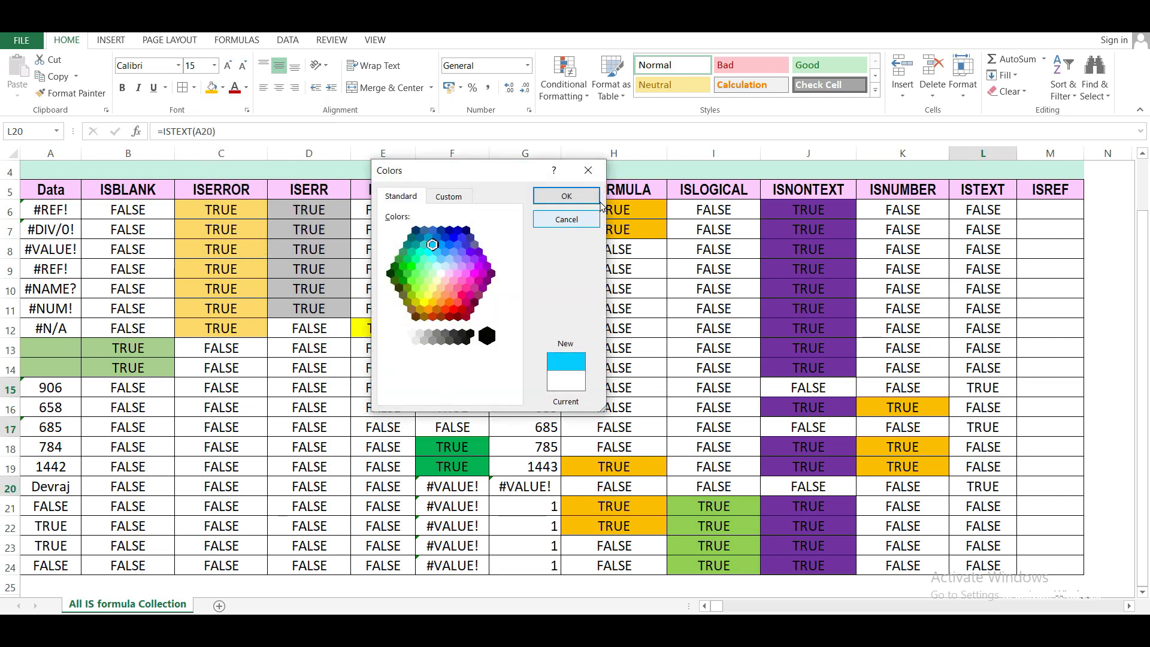
click(567, 197)
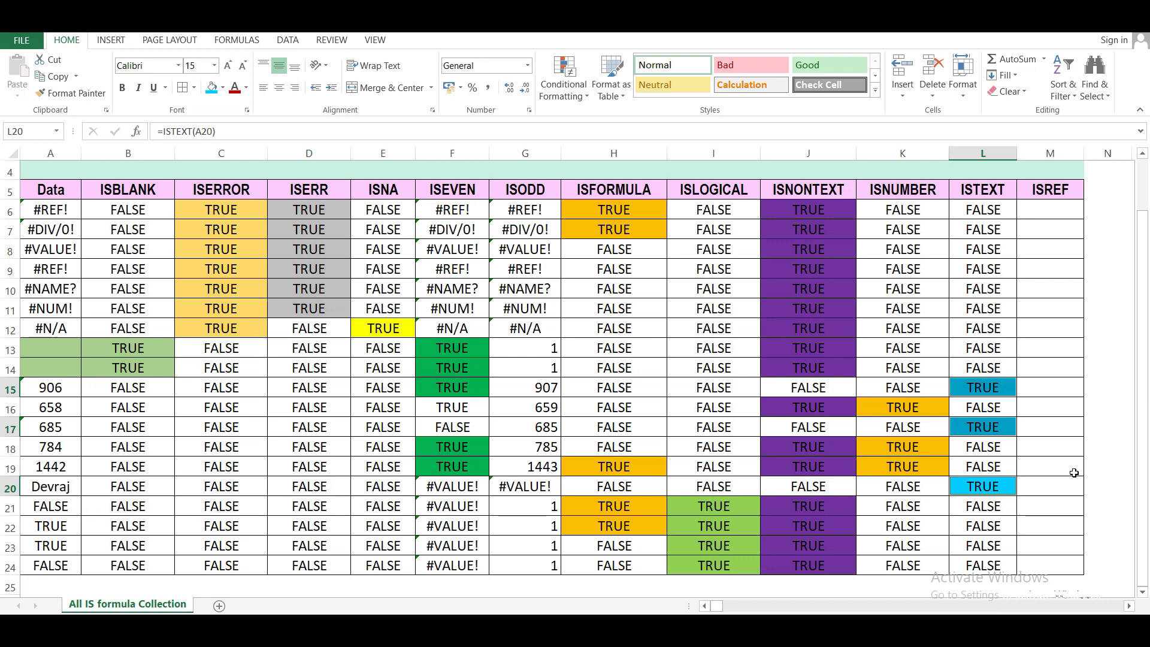
Step: Enter =ISREF(A6) in cell M6 and fill the formula down through M24
click(1072, 209)
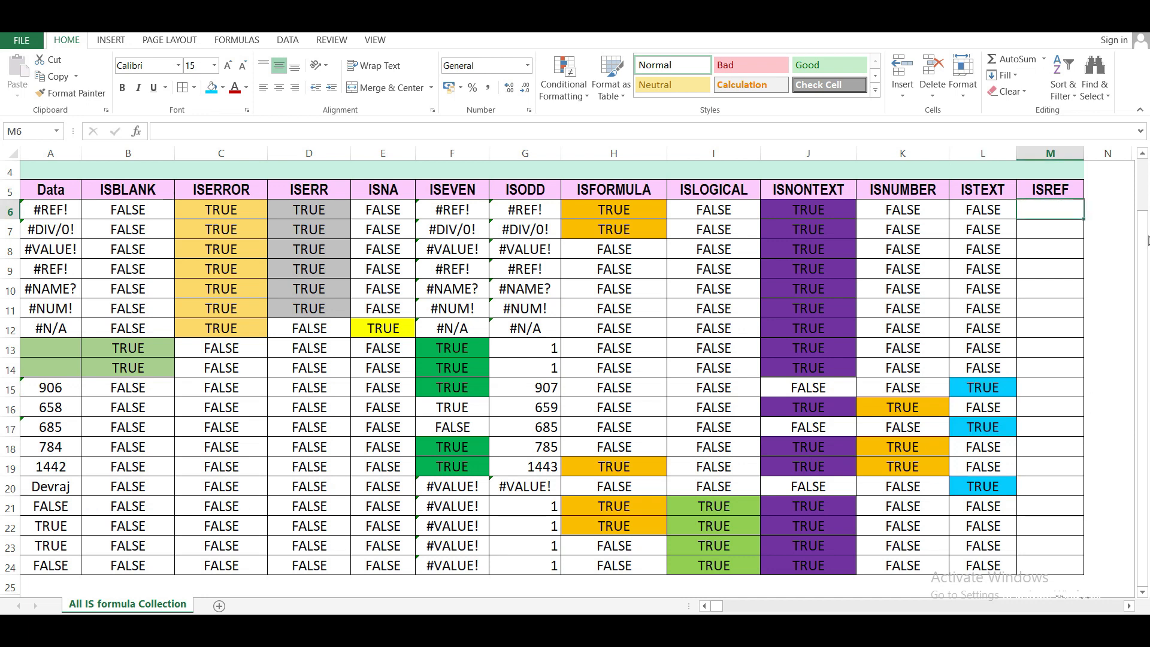
text(=)
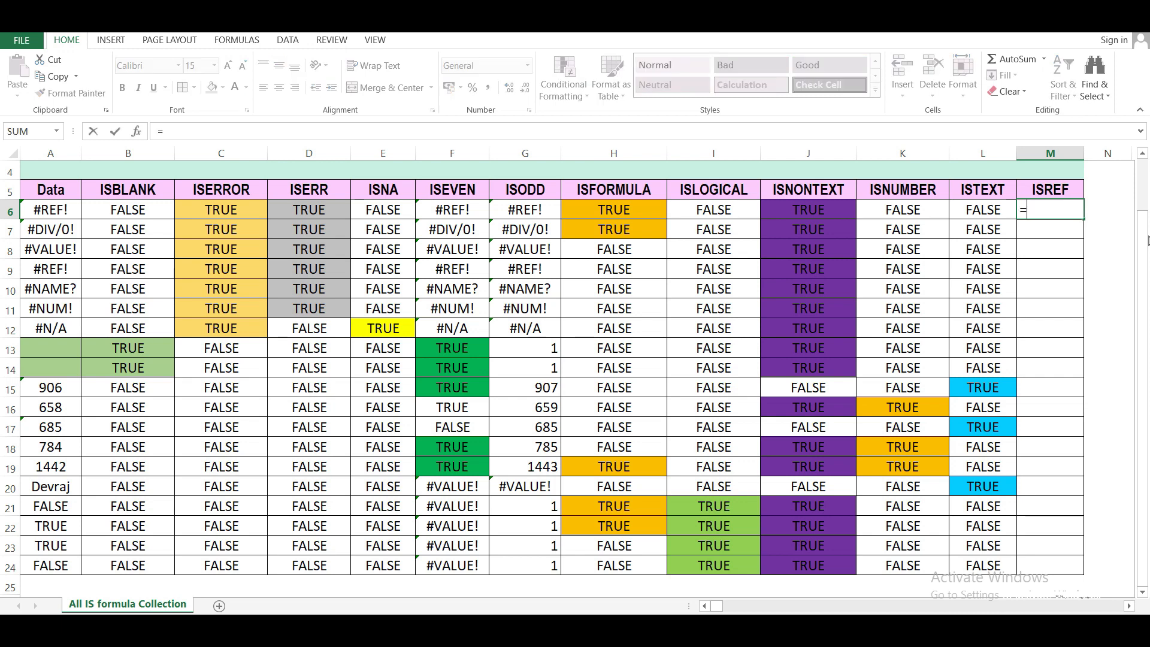
text(isref)
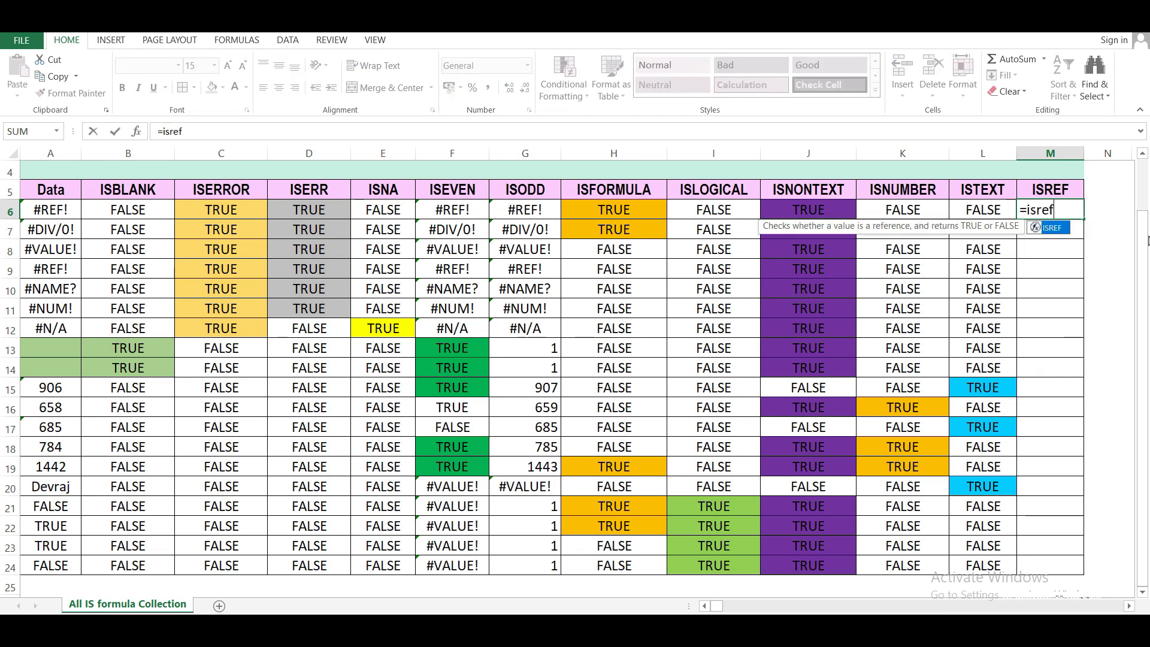
key(Tab)
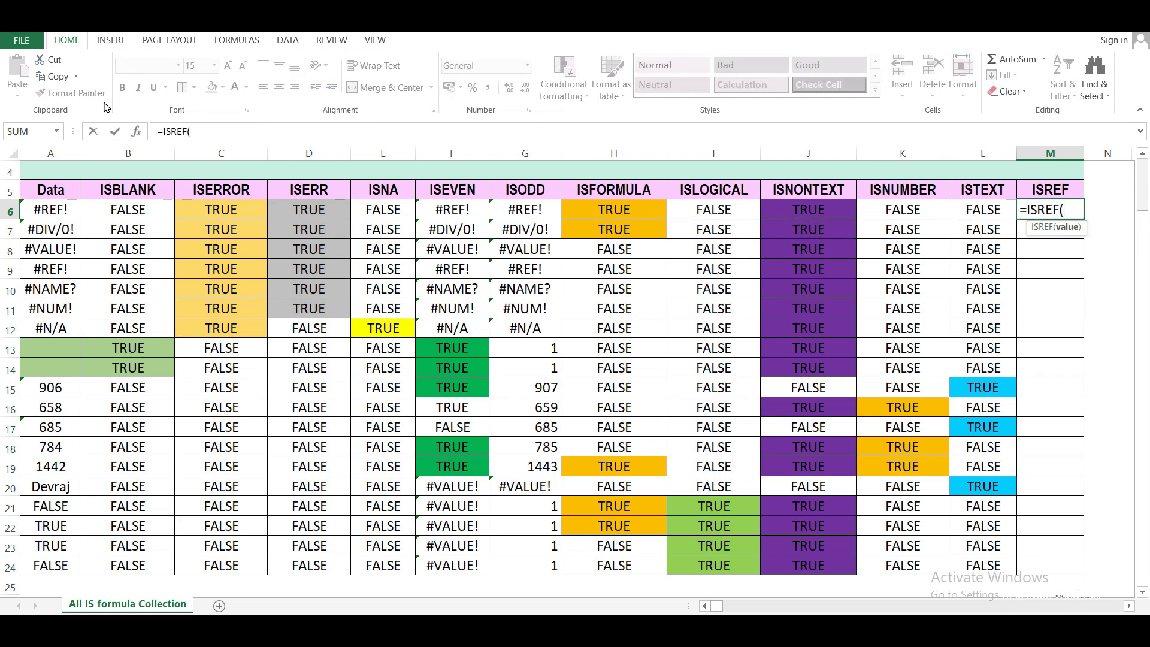
click(50, 210)
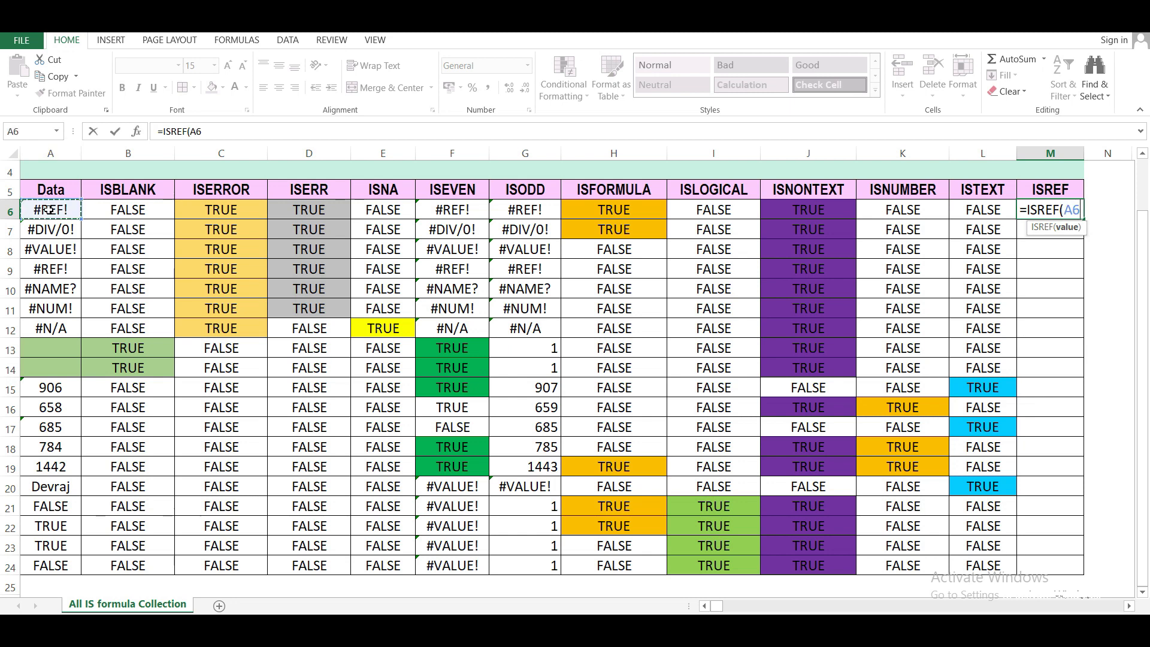
key(Return)
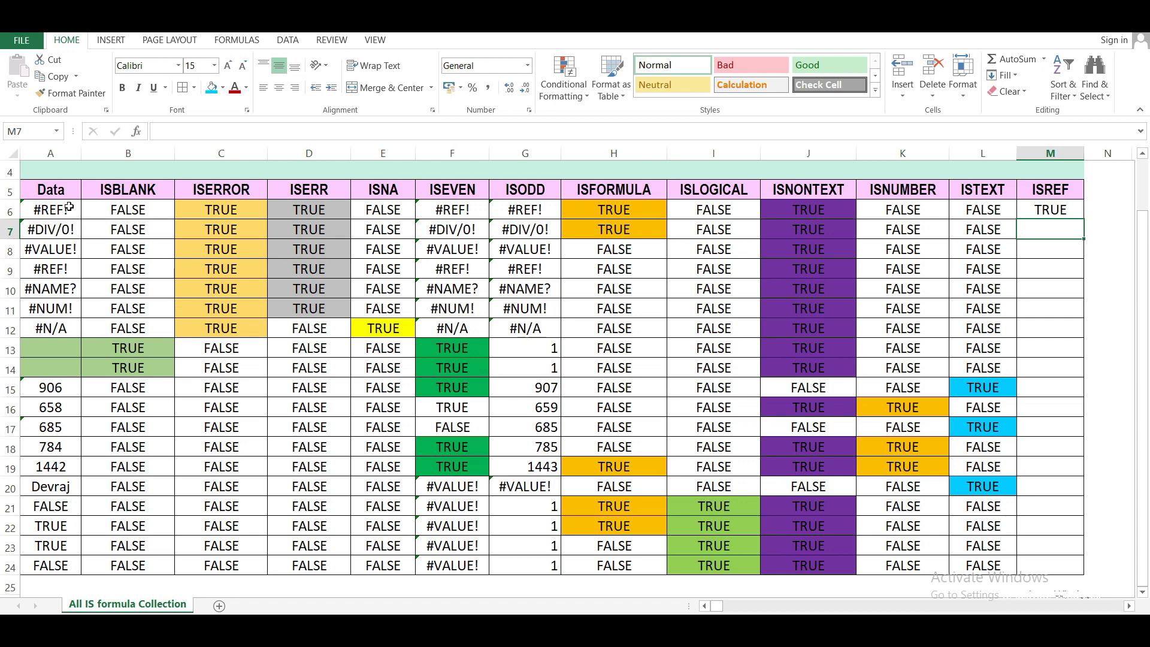
click(1047, 204)
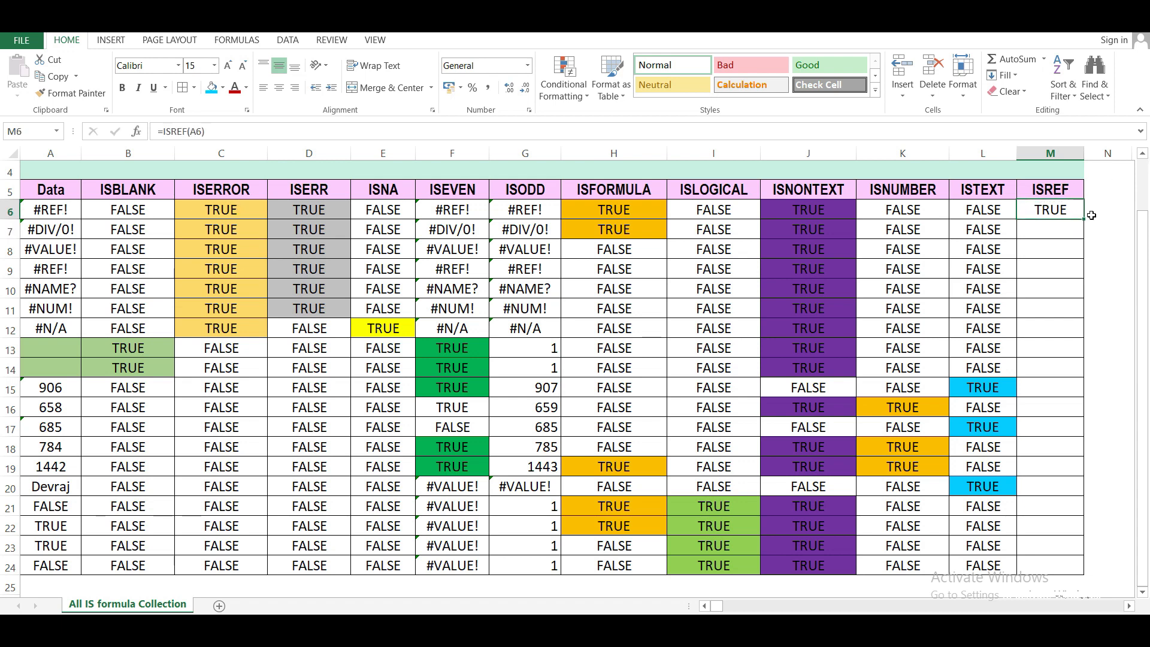
scroll(1089, 219, up, 1)
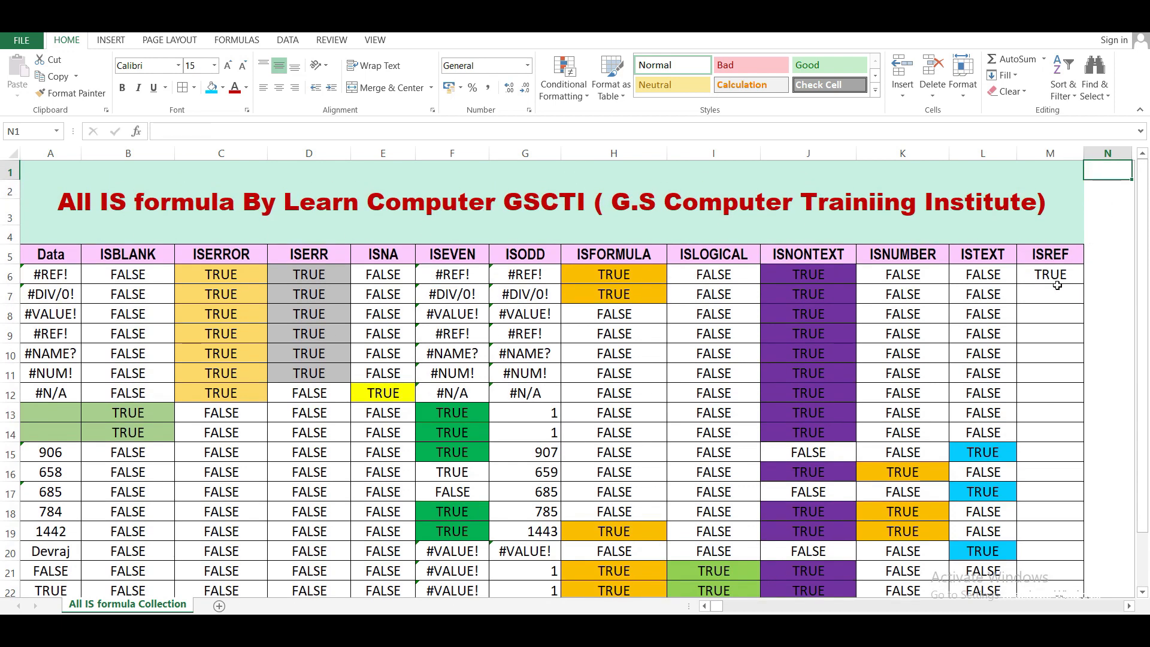
double_click(1082, 285)
scroll(1123, 466, down, 4)
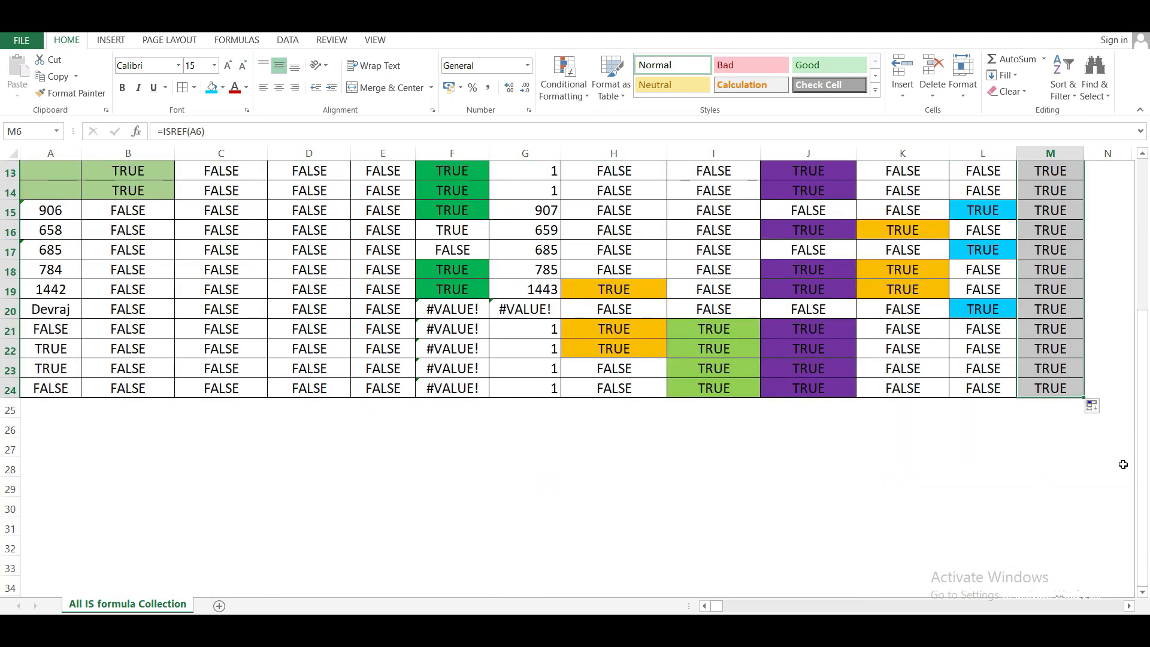
Step: Examine the ISREF formulas and results cell by cell down column M, rows 6 to 24
scroll(1124, 465, up, 2)
scroll(1123, 465, up, 1)
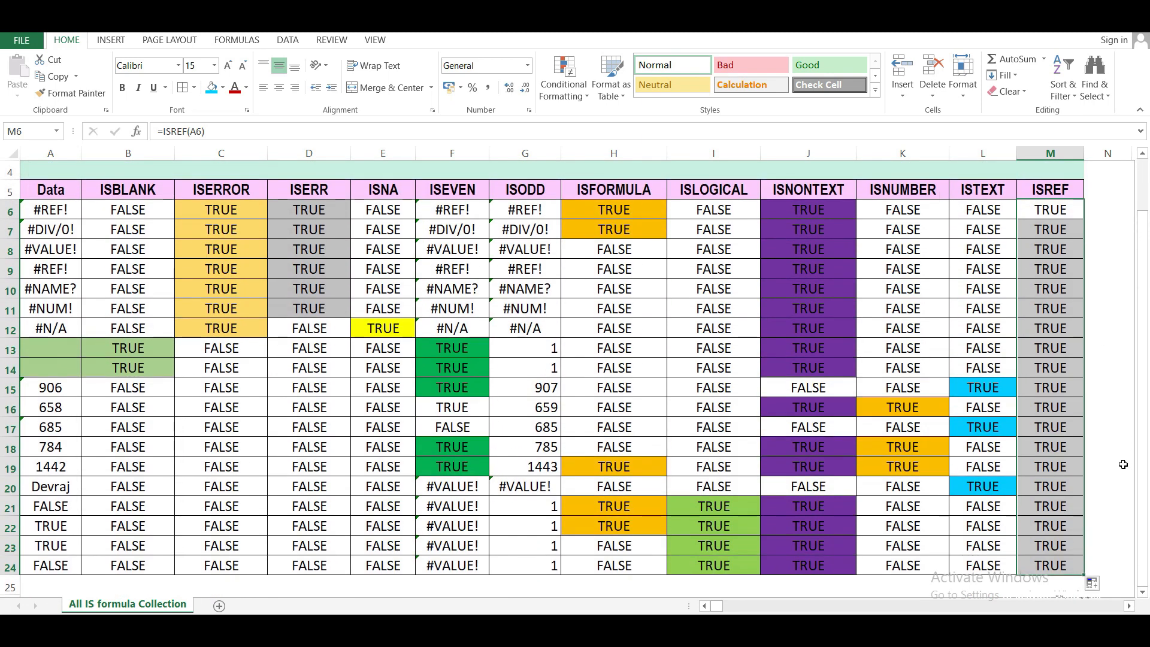
scroll(1123, 465, down, 1)
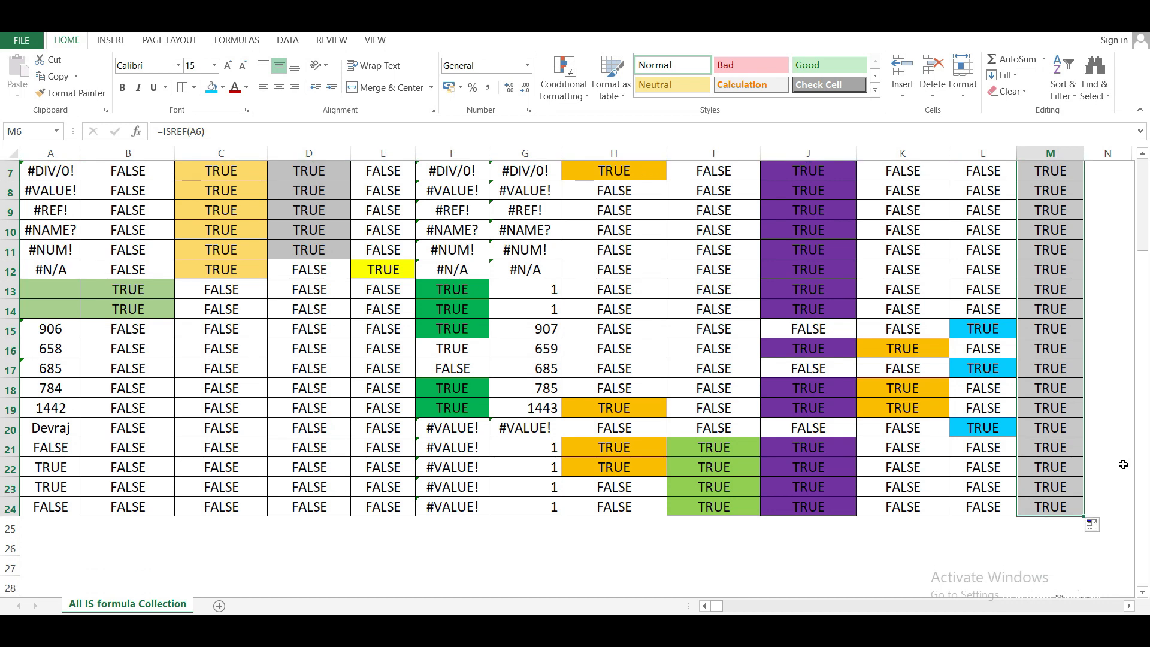
scroll(1122, 464, up, 1)
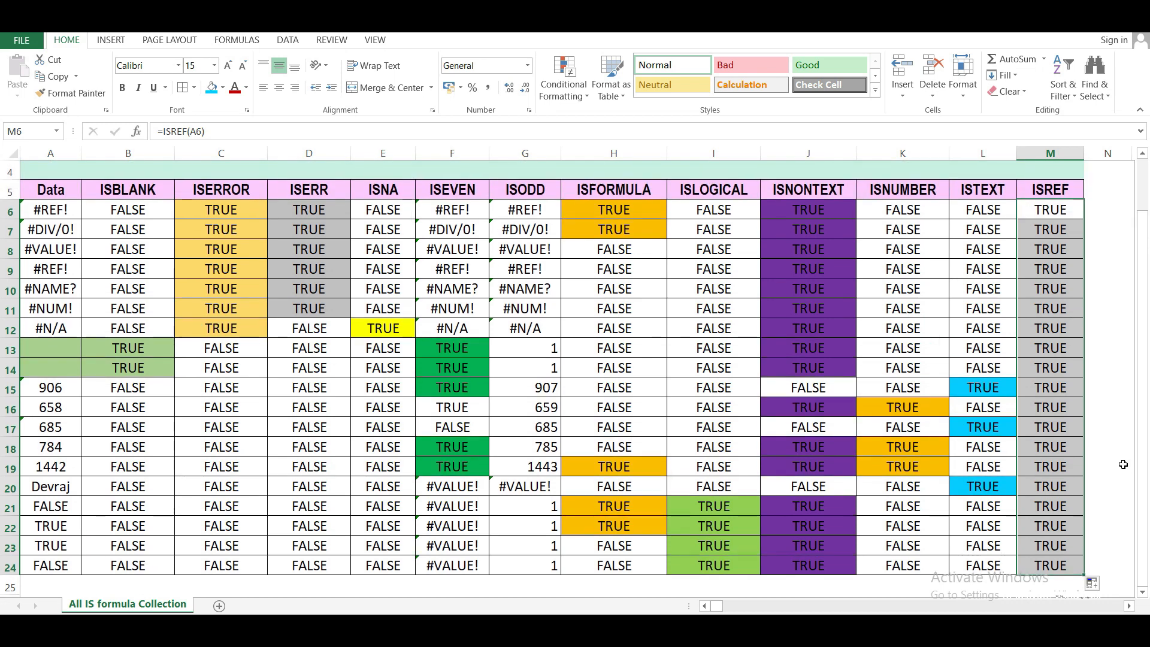
click(1047, 216)
key(Down)
key(Down)
key(Down)
key(Down)
key(Down)
key(Down)
key(Down)
key(Down)
key(Down)
key(Down)
key(Down)
key(Down)
key(Down)
key(Down)
key(Down)
key(Down)
key(Down)
key(Down)
key(Up)
key(Up)
key(Up)
key(Up)
key(Up)
key(Up)
key(Up)
key(Up)
key(Up)
key(Up)
key(Up)
key(Up)
key(Up)
key(Up)
key(Up)
key(Up)
key(Up)
key(Up)
key(Up)
key(Down)
key(Down)
key(Down)
key(Down)
key(Up)
Step: Examine the source values in column A that the ISREF formulas refer to, moving down to A23
key(Left)
key(Left)
key(Left)
key(Left)
key(Left)
key(Left)
key(Left)
key(Left)
key(Left)
key(Left)
key(Left)
key(Left)
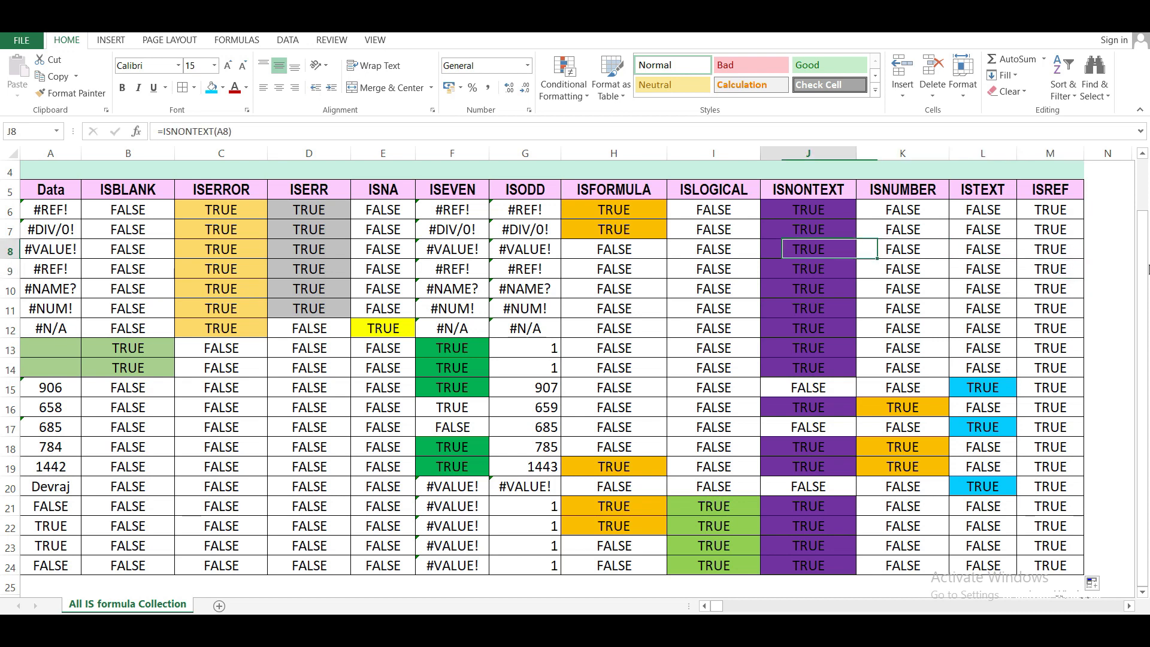
key(Up)
key(Up)
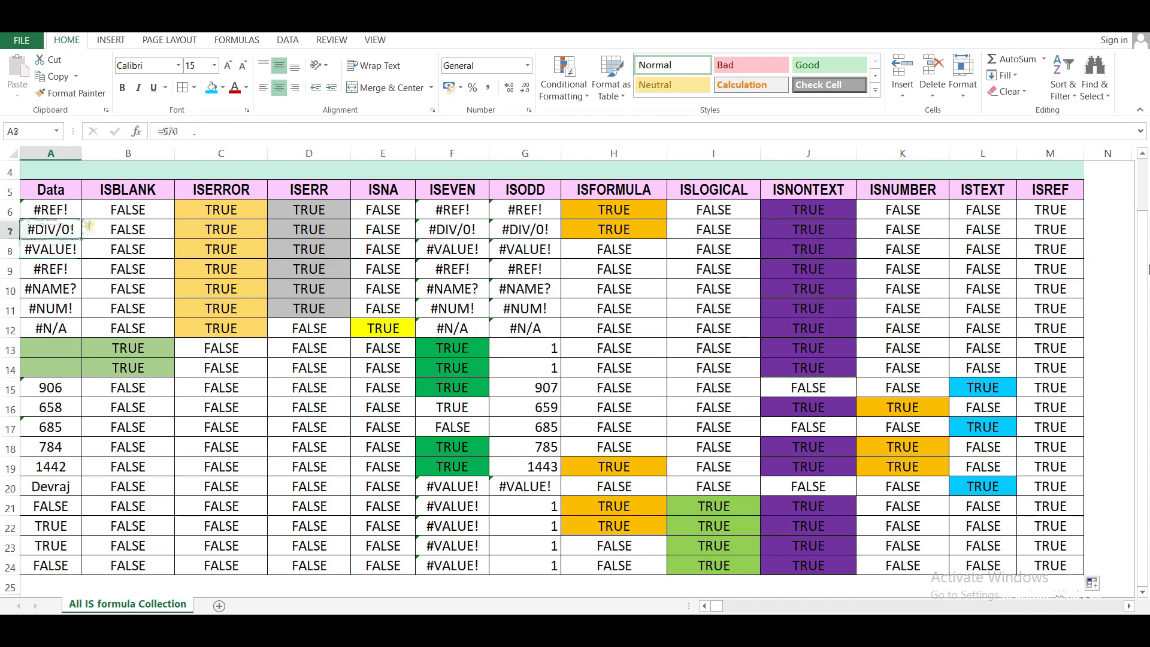
key(Down)
key(Down)
key(Down)
key(Down)
key(Down)
key(Down)
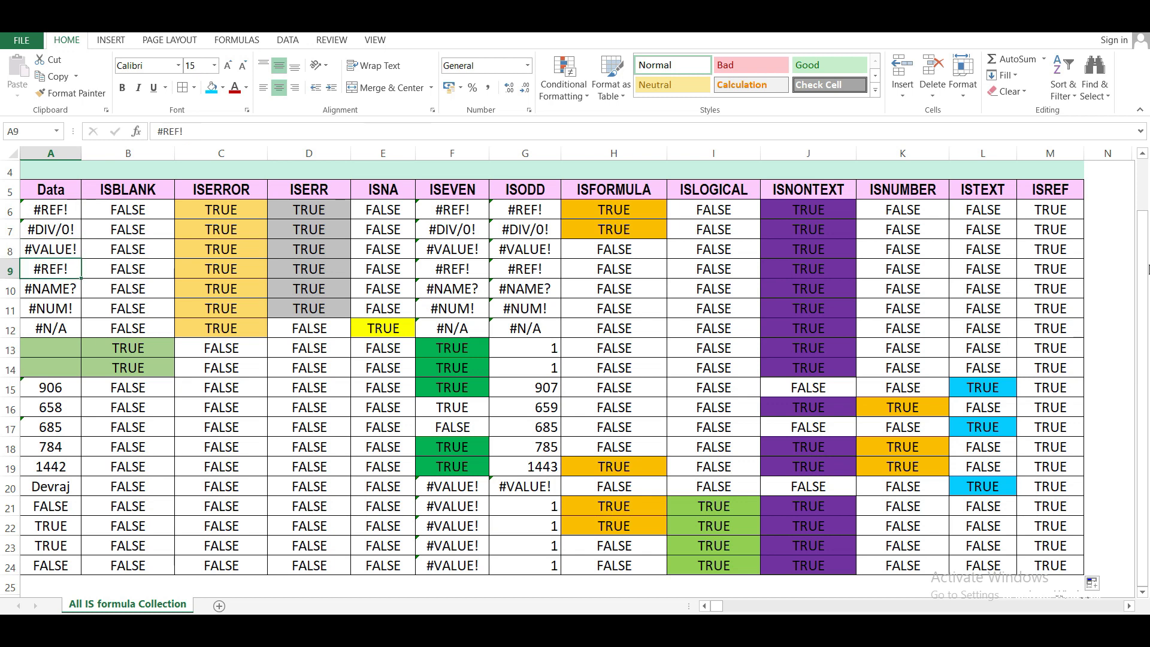
key(Up)
key(Up)
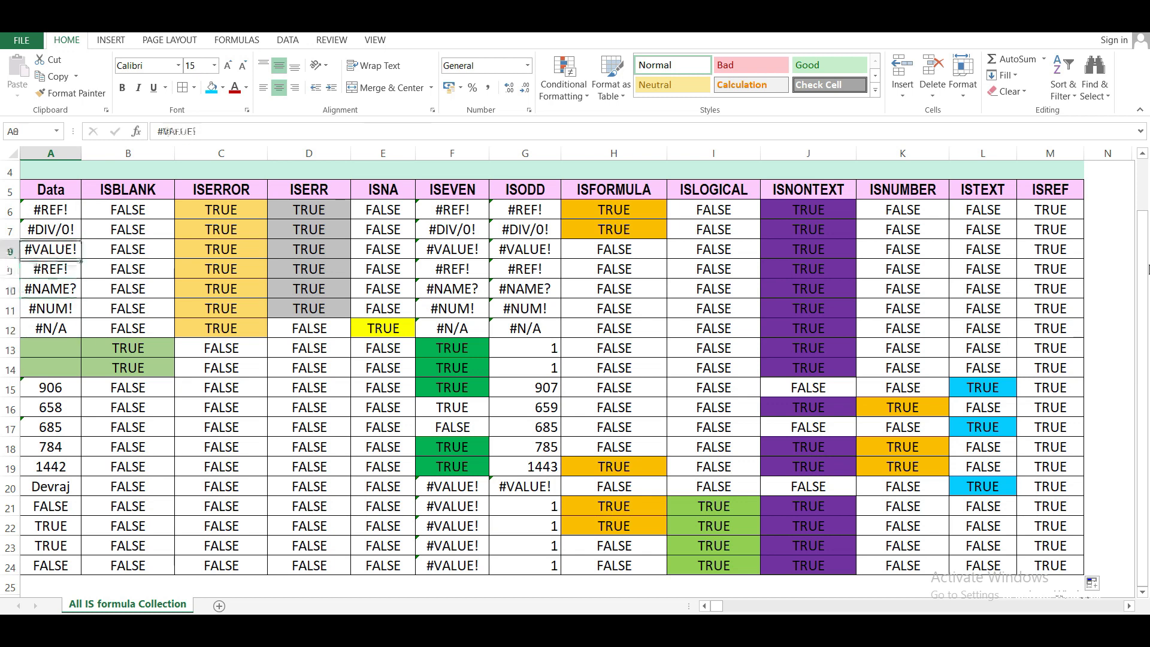
key(Down)
key(Down)
key(Down)
key(Down)
key(Down)
key(Down)
key(Down)
key(Down)
key(Down)
key(Down)
key(Down)
key(Down)
key(Down)
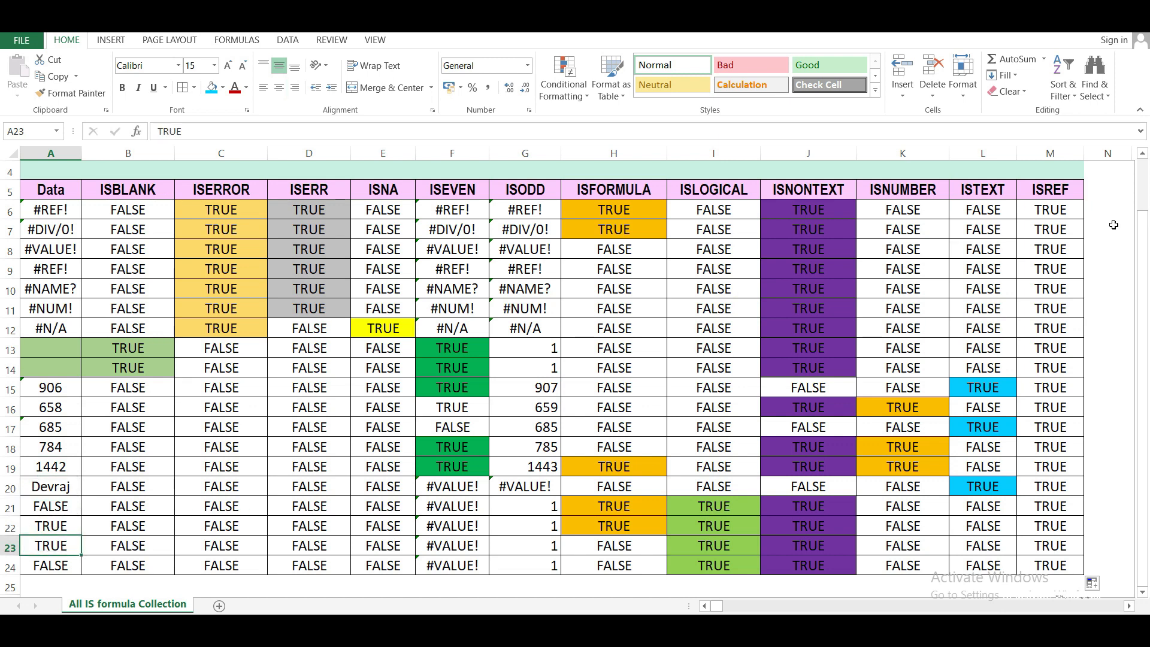
scroll(689, 356, up, 1)
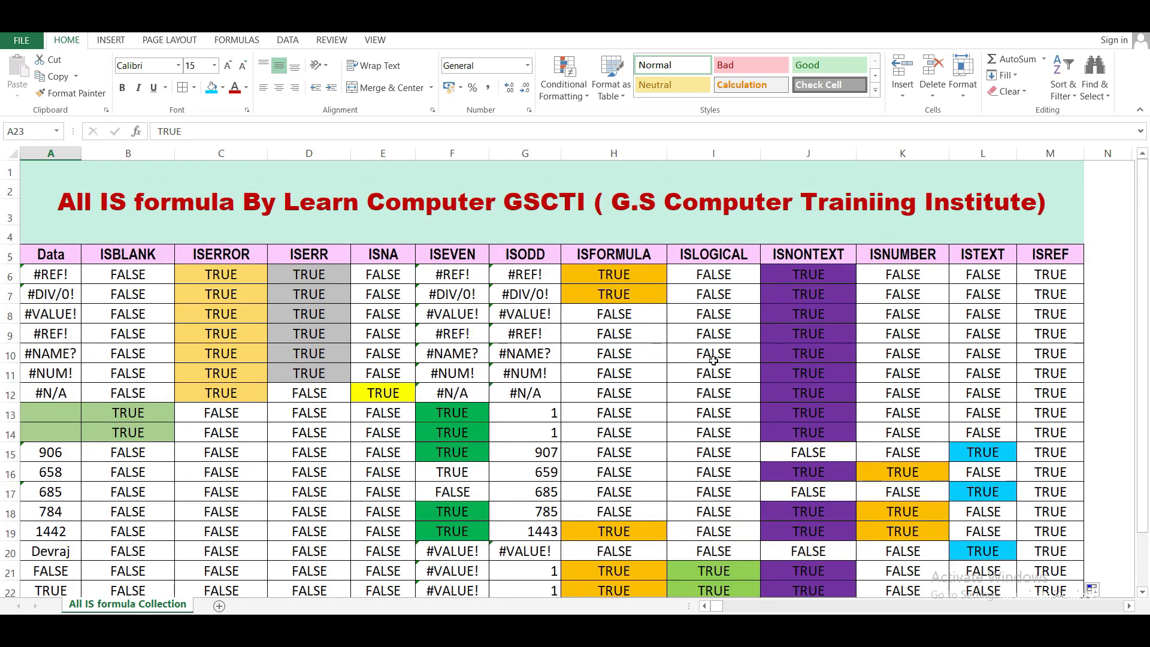